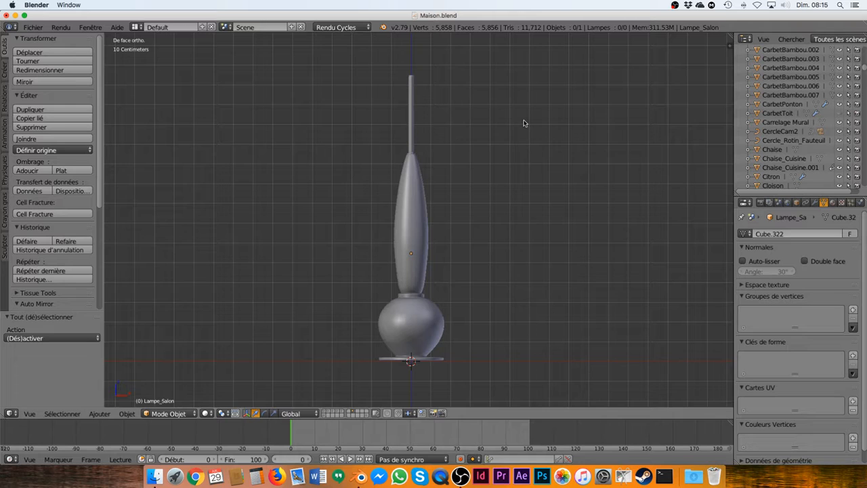
# Maximize the window and start the Screencast Keys display for the 3D view.
pyautogui.keyDown('shift'); pyautogui.moveTo(522, 120); pyautogui.dragTo(512, 254, button='middle'); pyautogui.keyUp('shift')
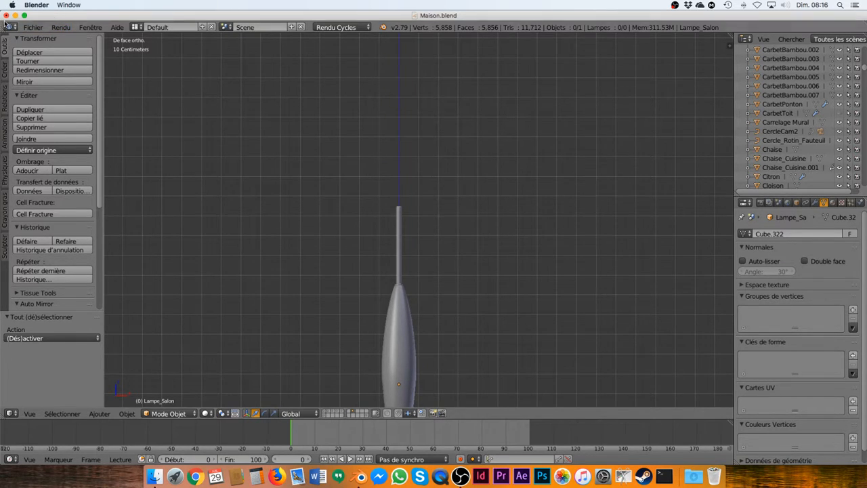
pyautogui.click(24, 14)
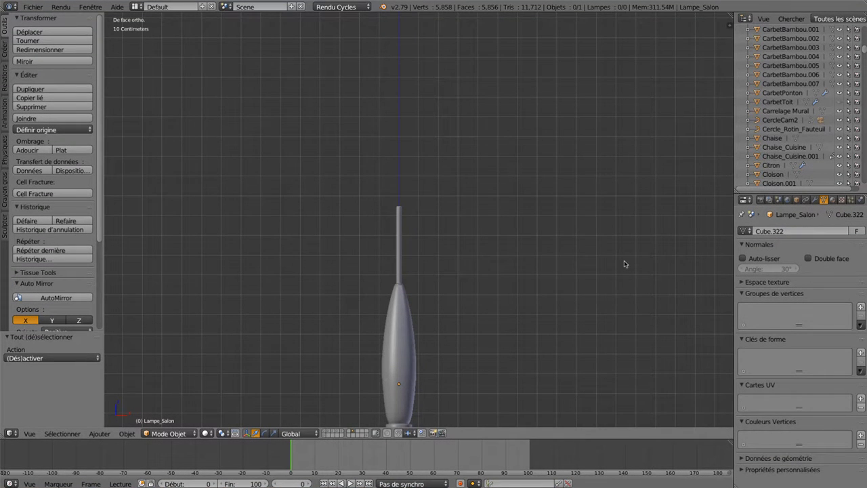
pyautogui.press('n')
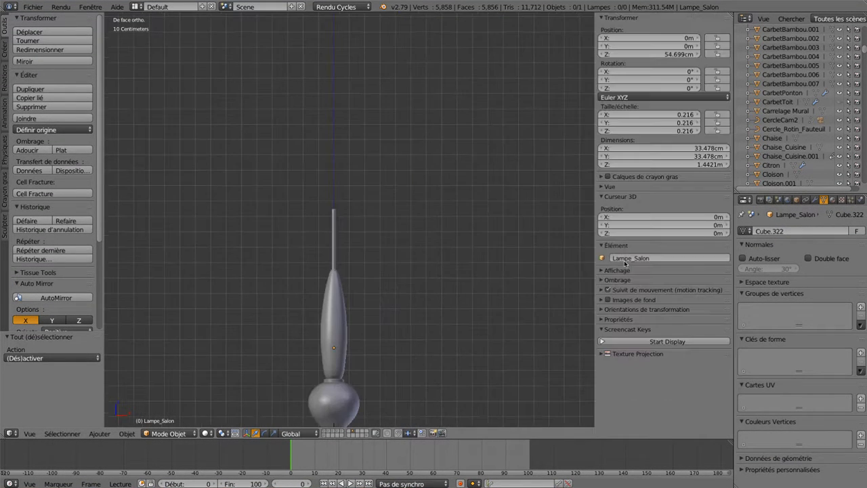
pyautogui.click(628, 342)
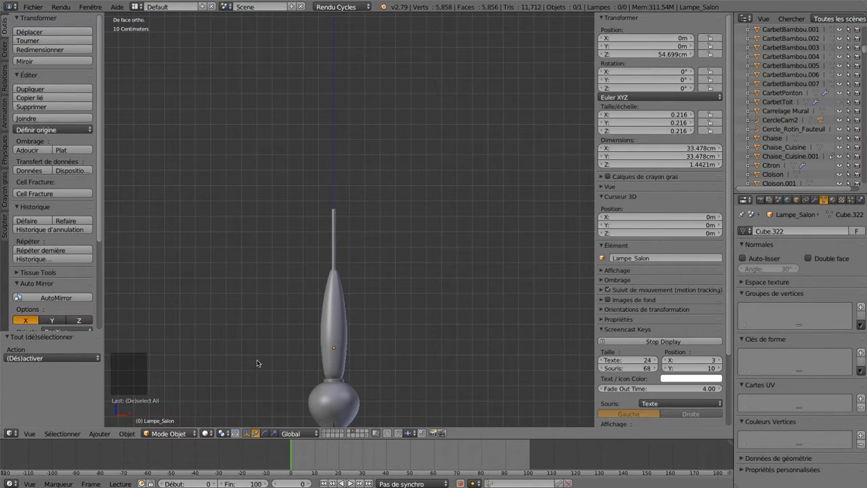
pyautogui.press('q')
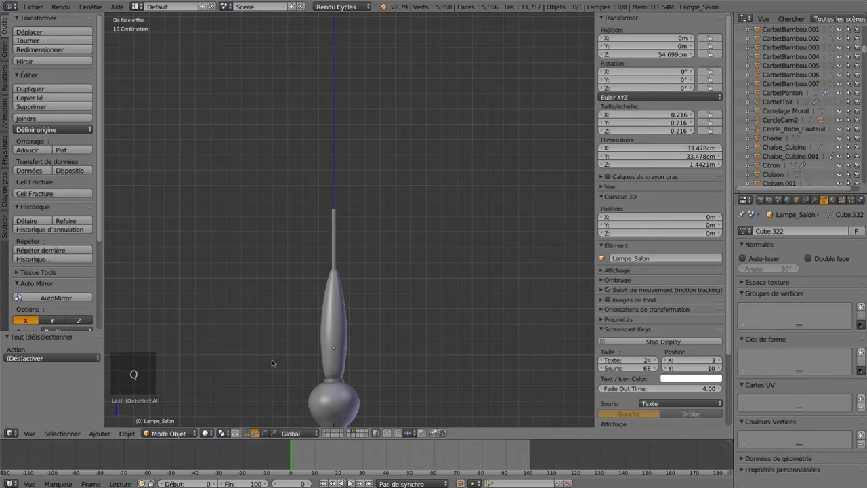
pyautogui.press('n')
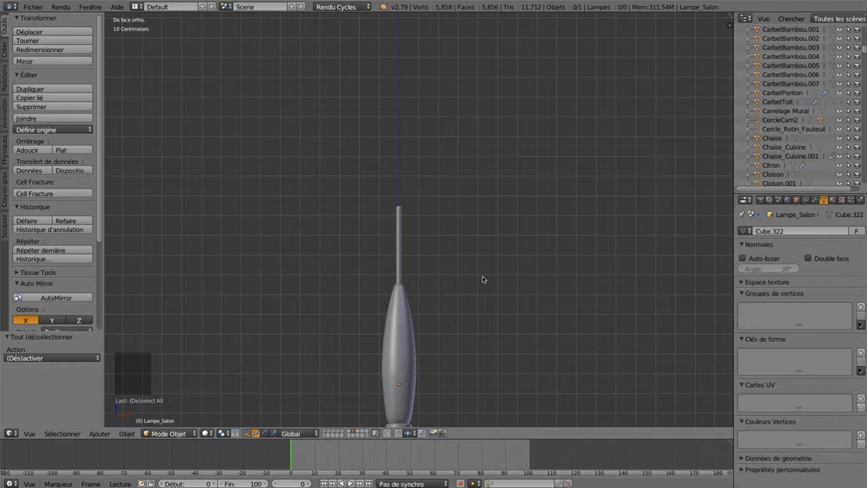
# Add a mesh circle at the 3D cursor, around the foot of the lamp.
pyautogui.press('a')
pyautogui.press('a')
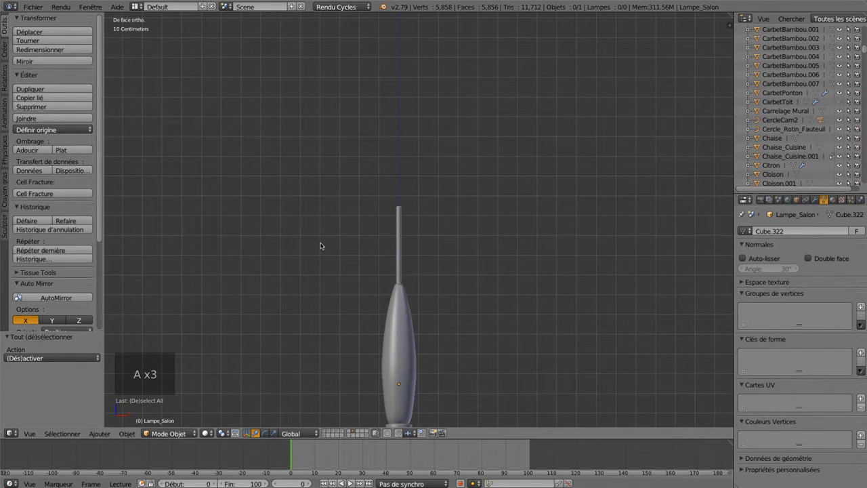
pyautogui.hotkey('shift', 'a')
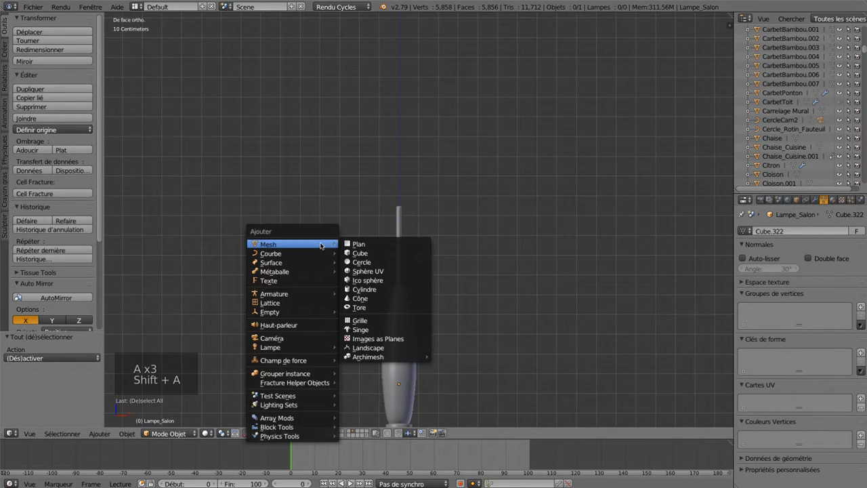
pyautogui.click(375, 265)
pyautogui.scroll(-4, 509, 289)
pyautogui.moveTo(508, 288); pyautogui.dragTo(527, 294, button='middle')
pyautogui.scroll(-1, 527, 295)
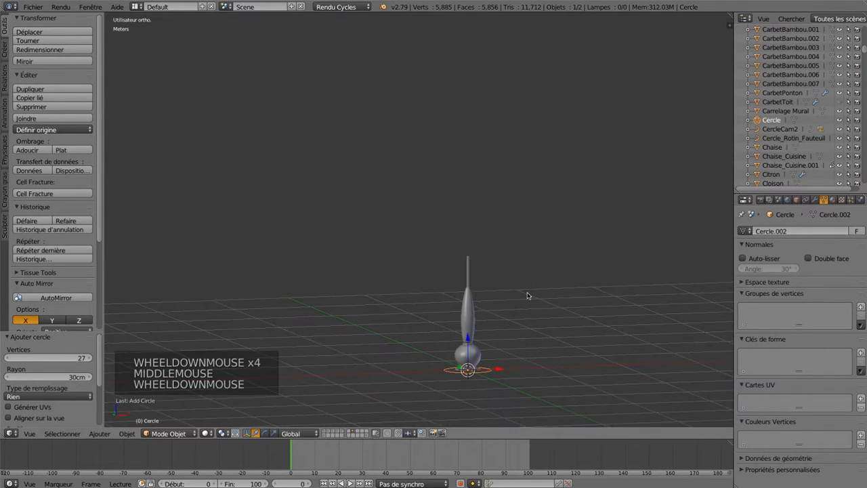
# In front view, move the circle up 1.4 m along Z to the upper end of the lamp's thin rod.
pyautogui.press('KP_1')
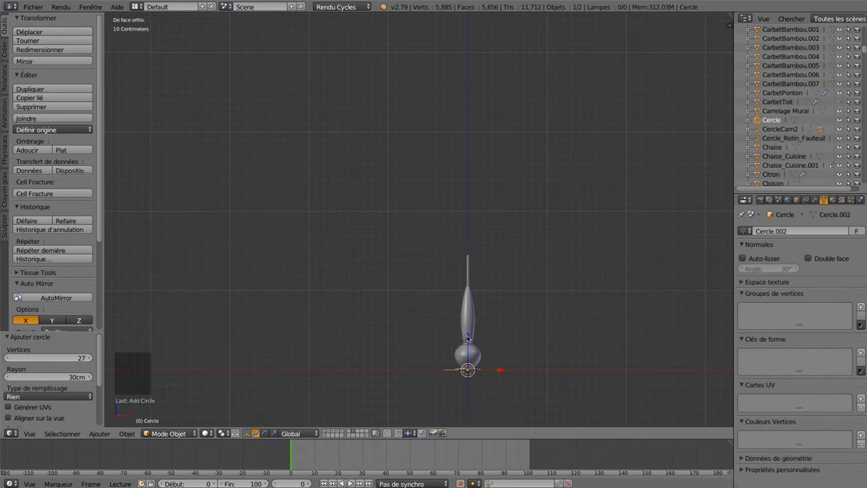
pyautogui.moveTo(467, 337); pyautogui.dragTo(467, 226)
pyautogui.scroll(6, 529, 272)
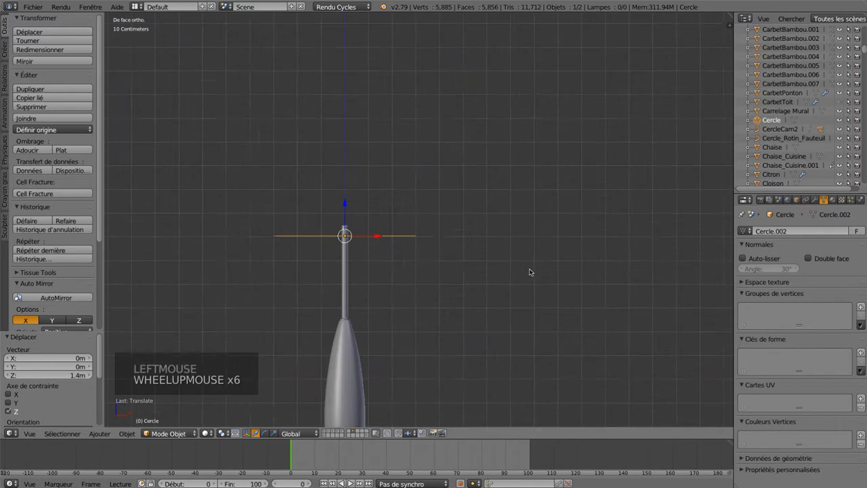
pyautogui.moveTo(530, 271); pyautogui.dragTo(552, 256, button='middle')
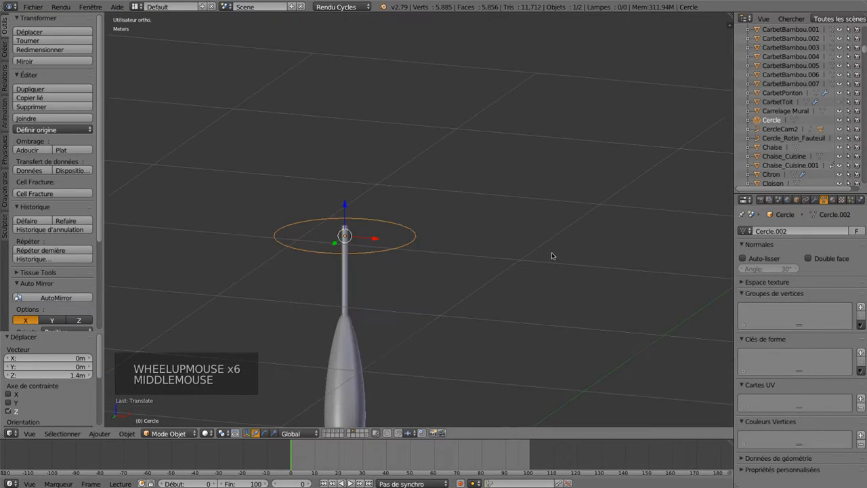
pyautogui.press('KP_1')
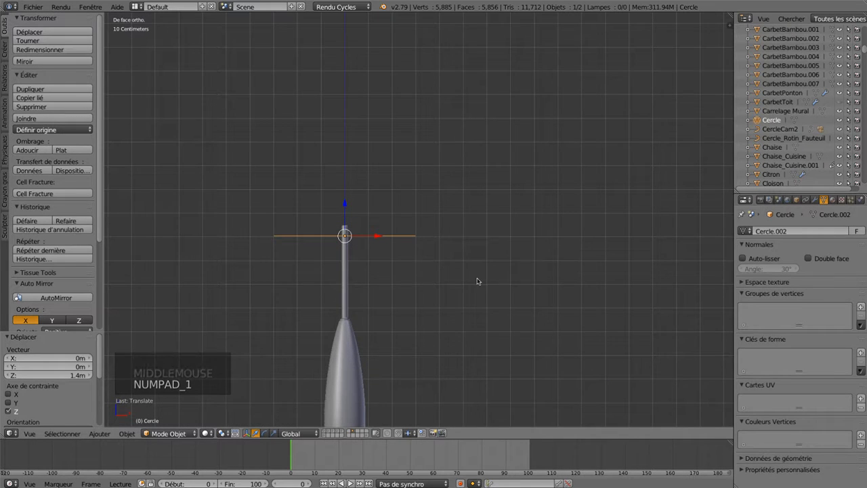
pyautogui.keyDown('shift'); pyautogui.moveTo(476, 284); pyautogui.dragTo(603, 285, button='middle'); pyautogui.keyUp('shift')
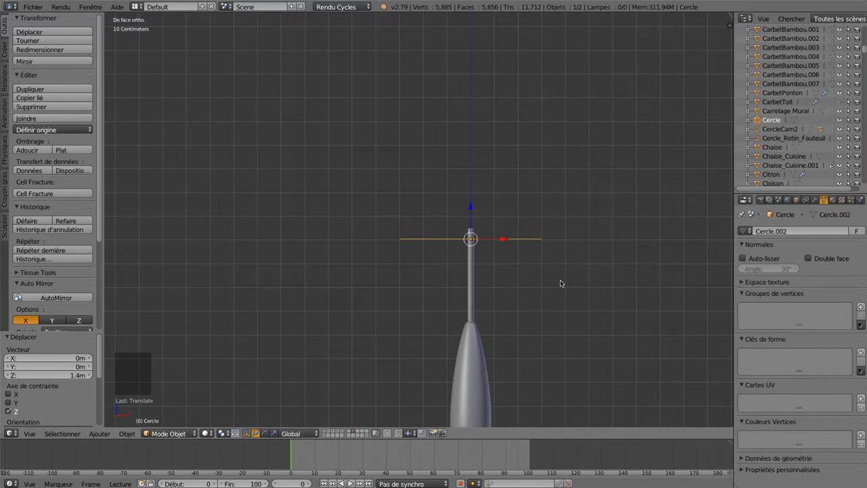
# Isolate the circle in local view and nudge it -6.41 mm along X and -2.75 mm along Z.
pyautogui.press('KP_Divide')
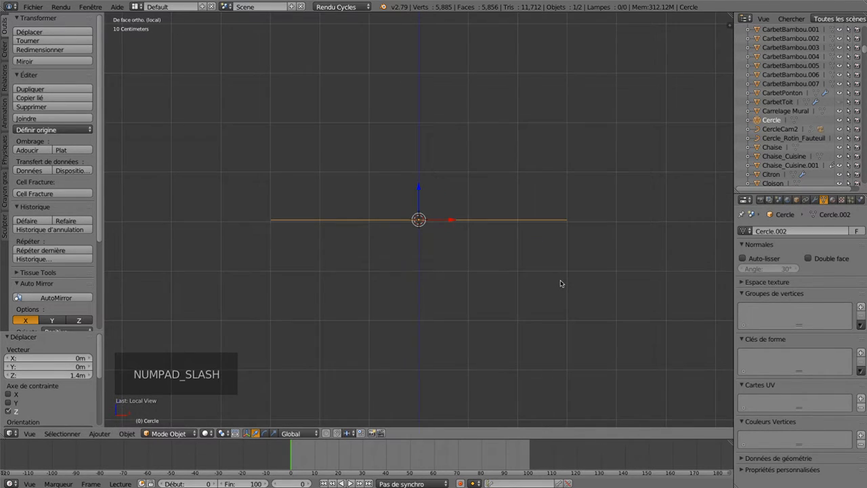
pyautogui.keyDown('shift'); pyautogui.click(419, 189); pyautogui.keyUp('shift')
pyautogui.keyDown('shift'); pyautogui.moveTo(420, 185); pyautogui.dragTo(416, 226); pyautogui.keyUp('shift')
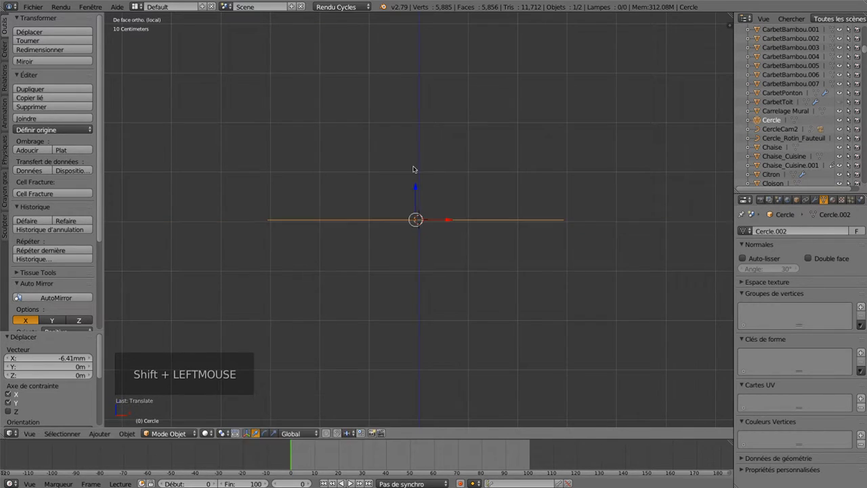
pyautogui.moveTo(416, 189); pyautogui.dragTo(416, 189)
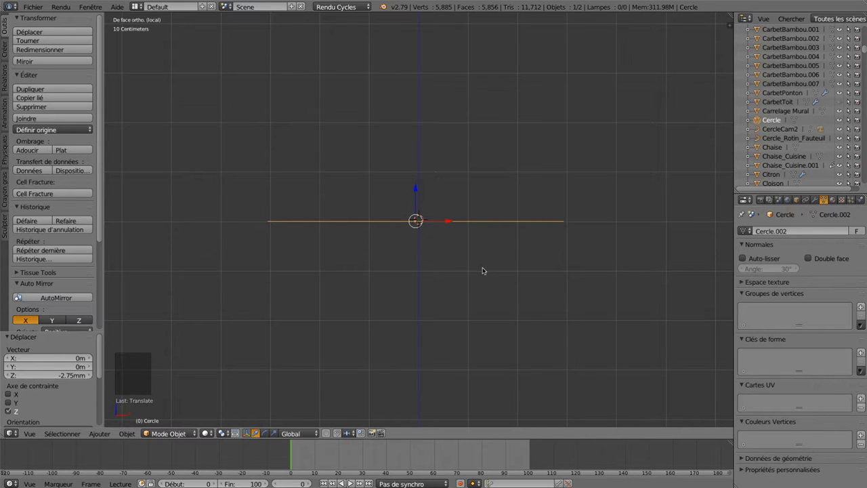
# Try to snap the selected circle to the 3D cursor at the scene centre, and undo the snap.
pyautogui.hotkey('shift', 'c')
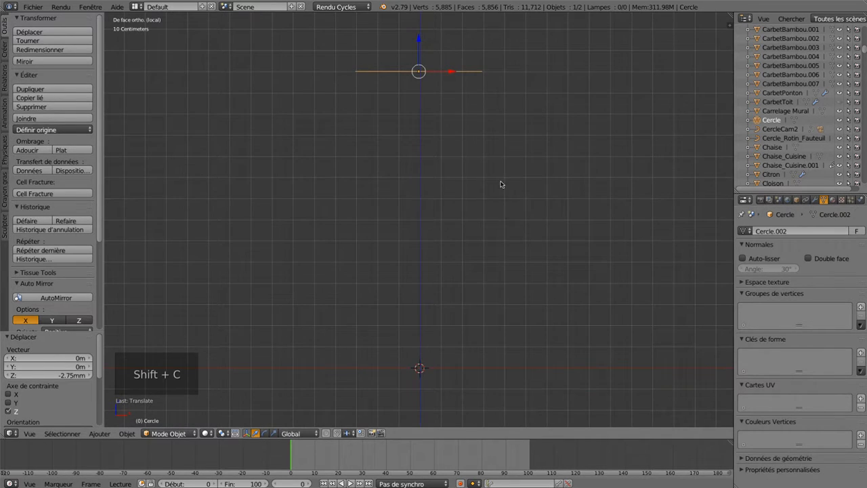
pyautogui.keyDown('shift'); pyautogui.moveTo(512, 142); pyautogui.dragTo(568, 349, button='middle'); pyautogui.keyUp('shift')
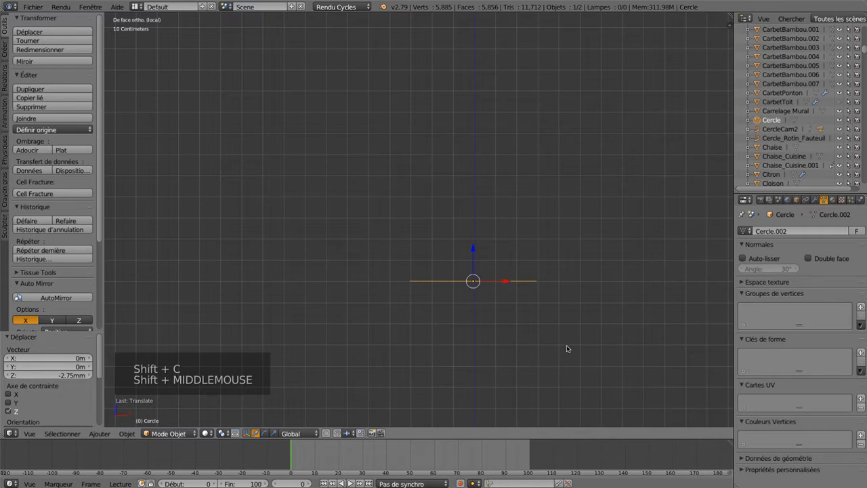
pyautogui.scroll(7, 568, 349)
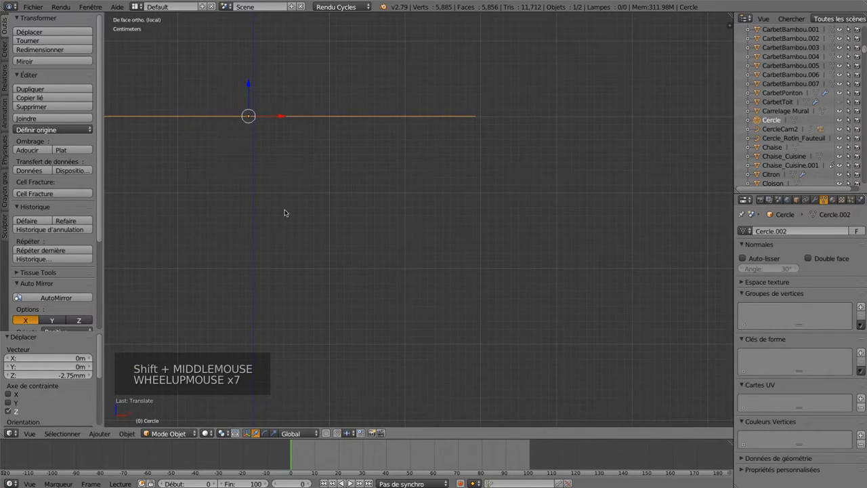
pyautogui.keyDown('shift'); pyautogui.moveTo(285, 213); pyautogui.dragTo(544, 300, button='middle'); pyautogui.keyUp('shift')
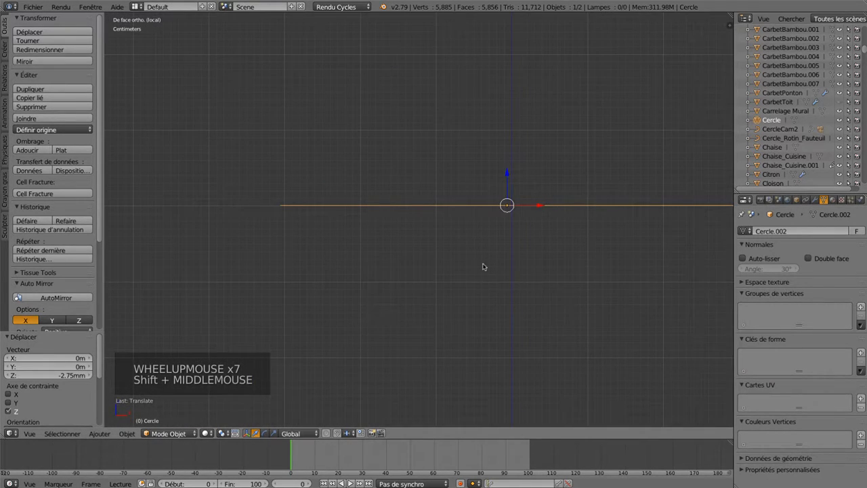
pyautogui.press('a')
pyautogui.press('a')
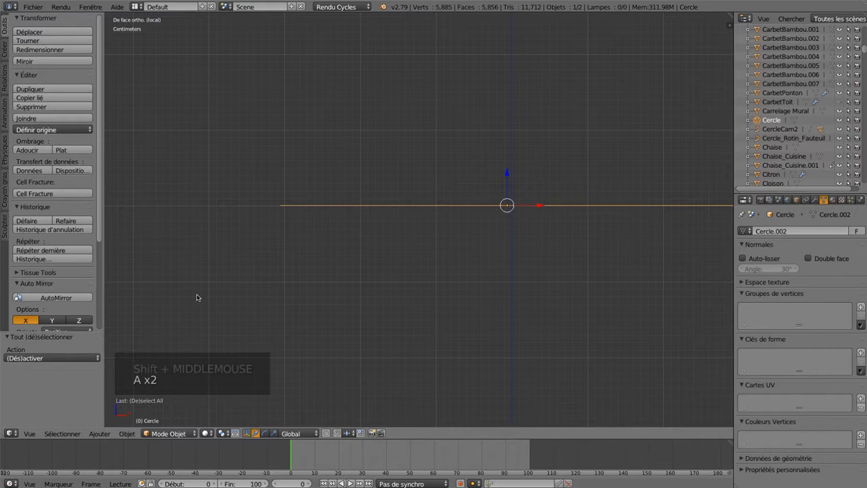
pyautogui.hotkey('shift', 's')
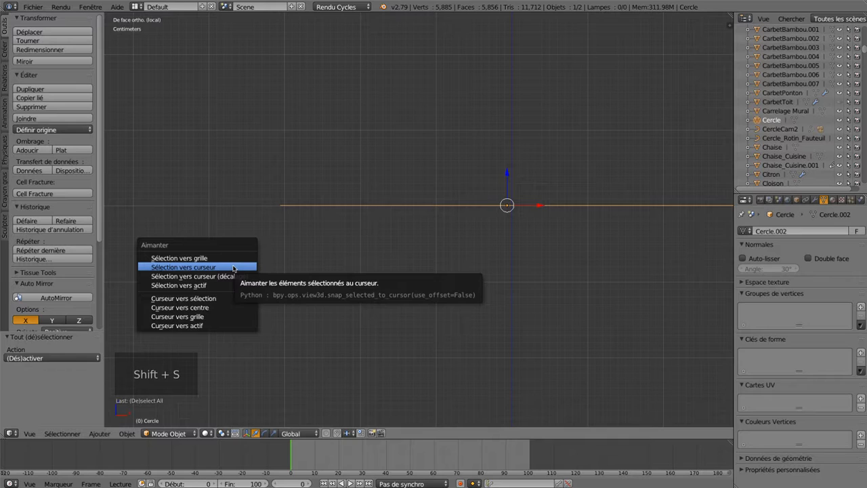
pyautogui.click(233, 269)
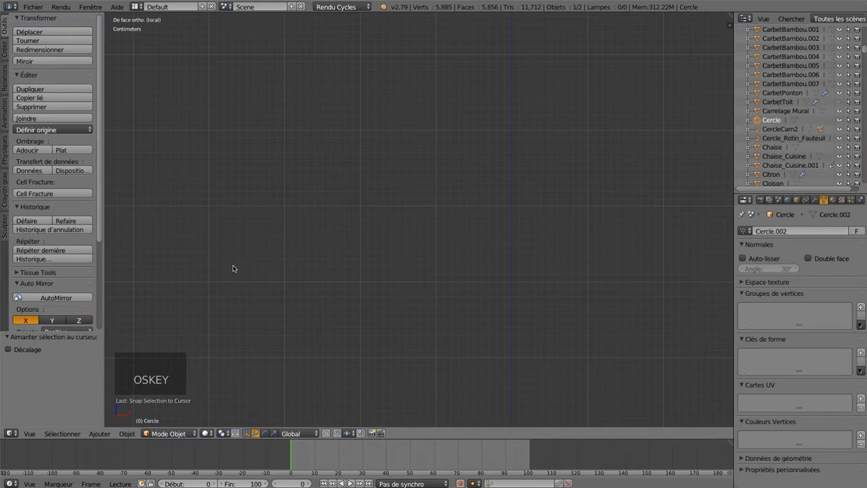
pyautogui.press('super+z')
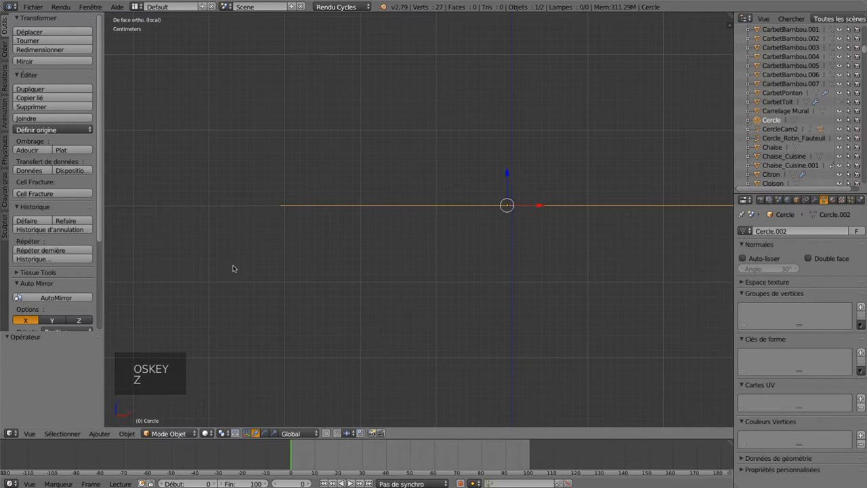
pyautogui.hotkey('shift', 'a')
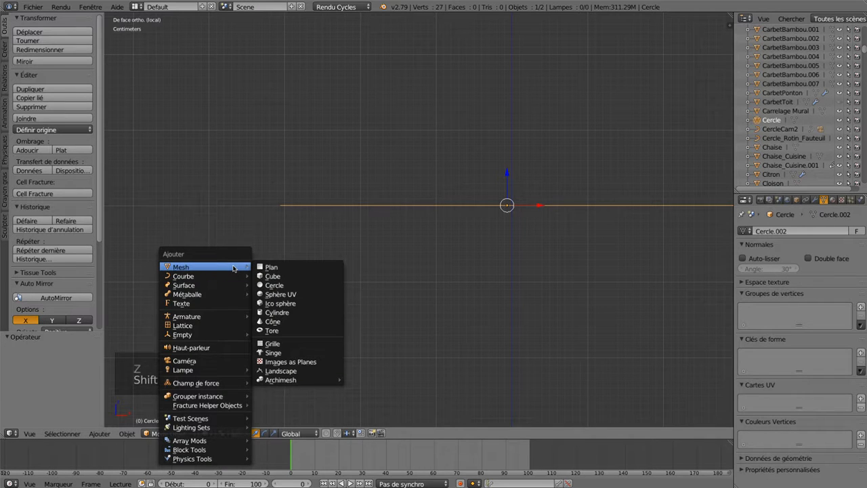
pyautogui.press('Escape')
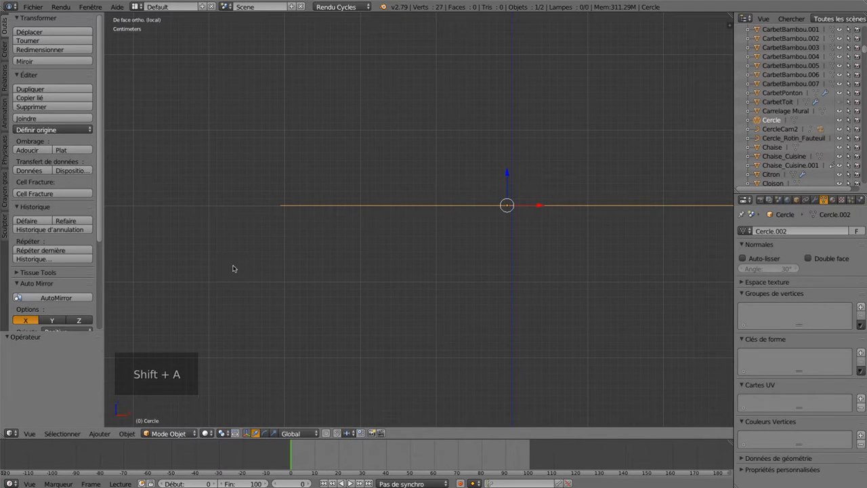
pyautogui.hotkey('shift', 'z')
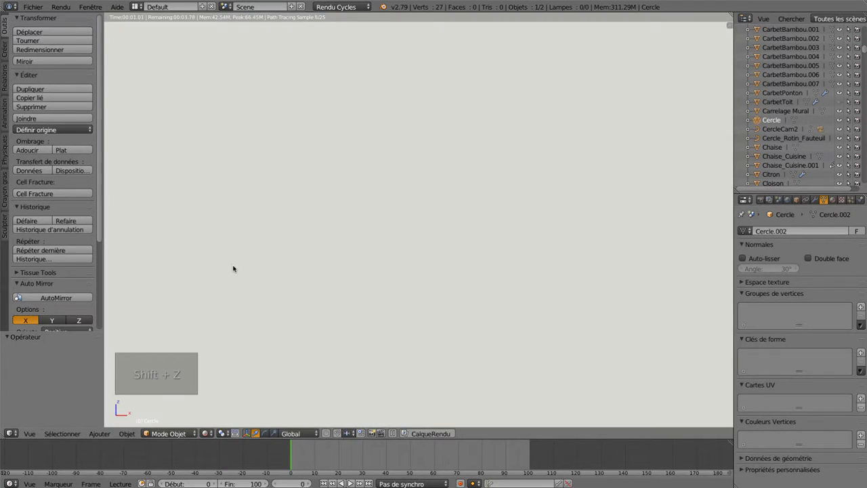
pyautogui.hotkey('shift', 'z')
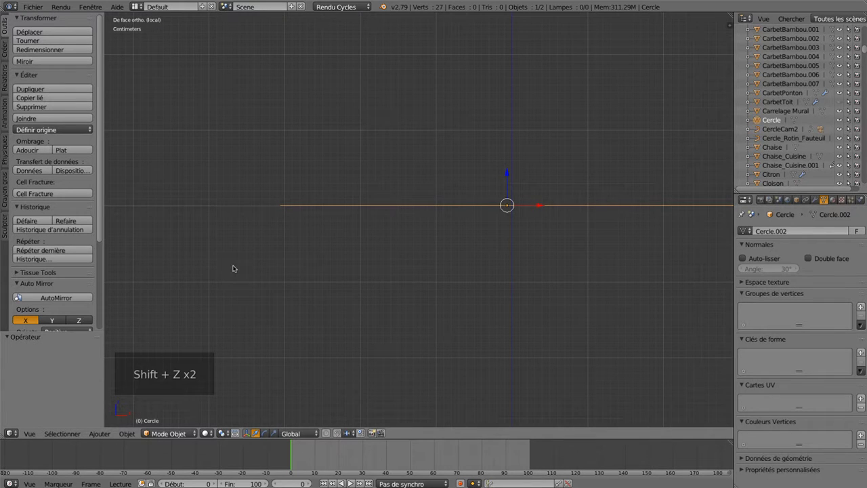
# Snap the selected circle to the nearest grid division.
pyautogui.hotkey('shift', 's')
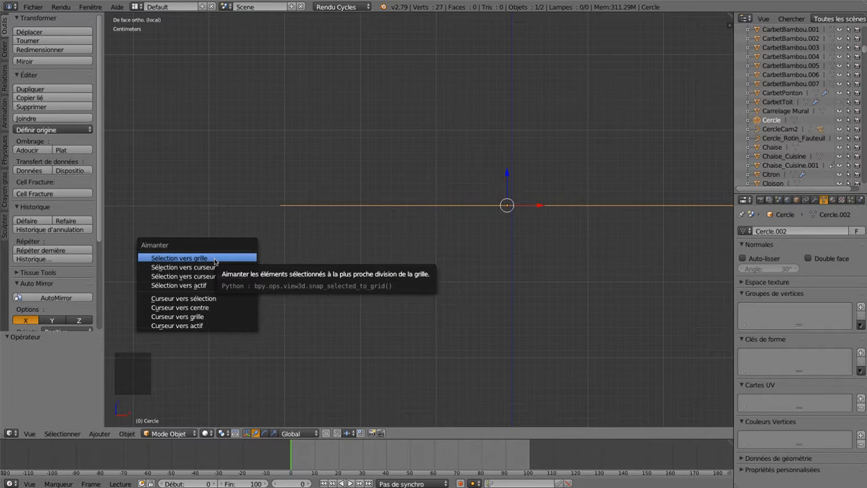
pyautogui.click(214, 262)
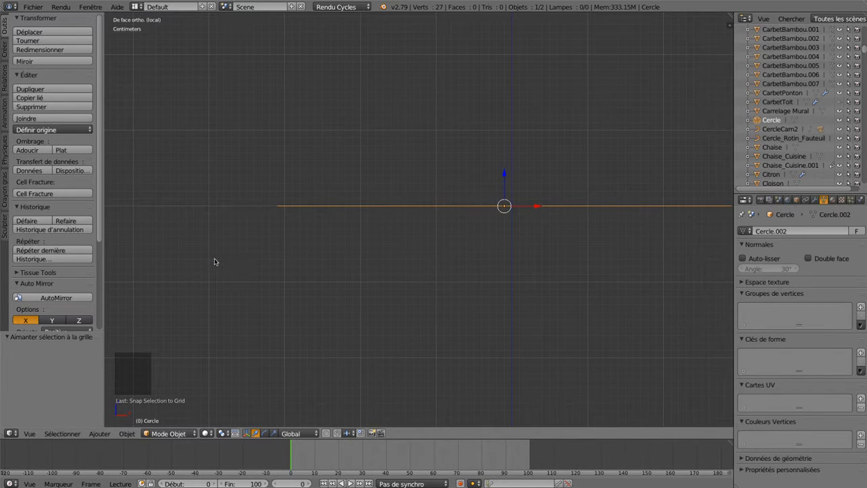
pyautogui.keyDown('shift'); pyautogui.click(538, 209); pyautogui.keyUp('shift')
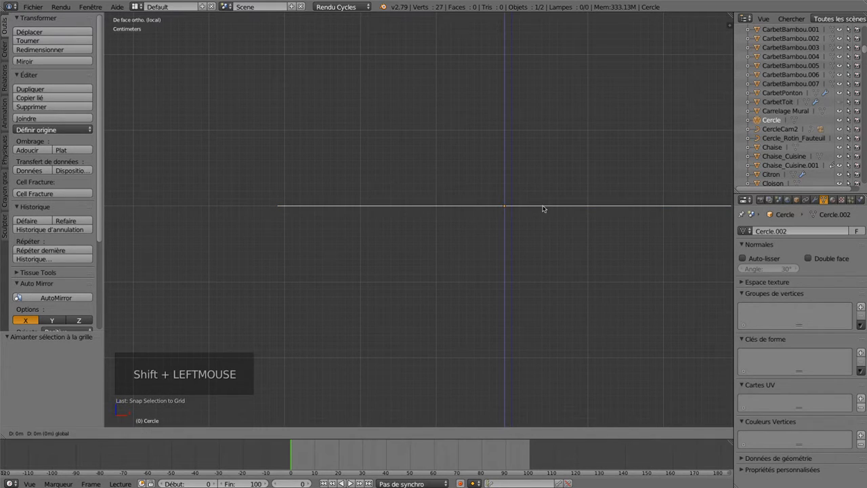
pyautogui.keyDown('shift'); pyautogui.moveTo(543, 209); pyautogui.dragTo(553, 209); pyautogui.keyUp('shift')
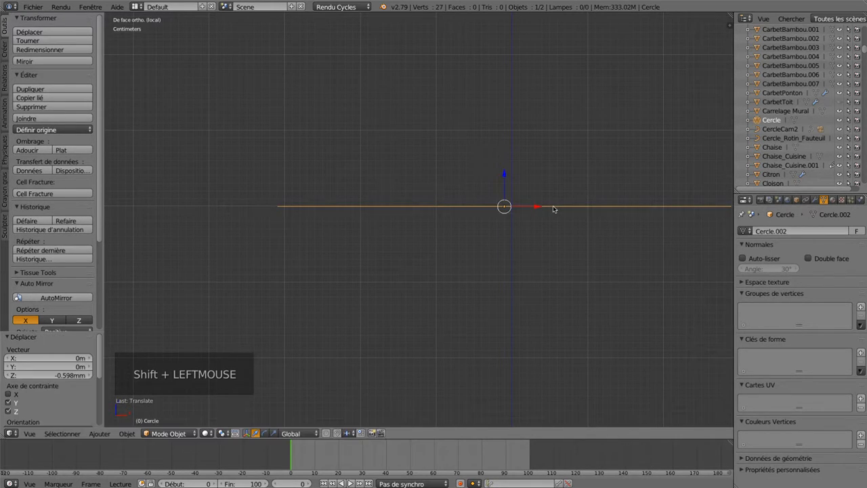
pyautogui.press('super+z')
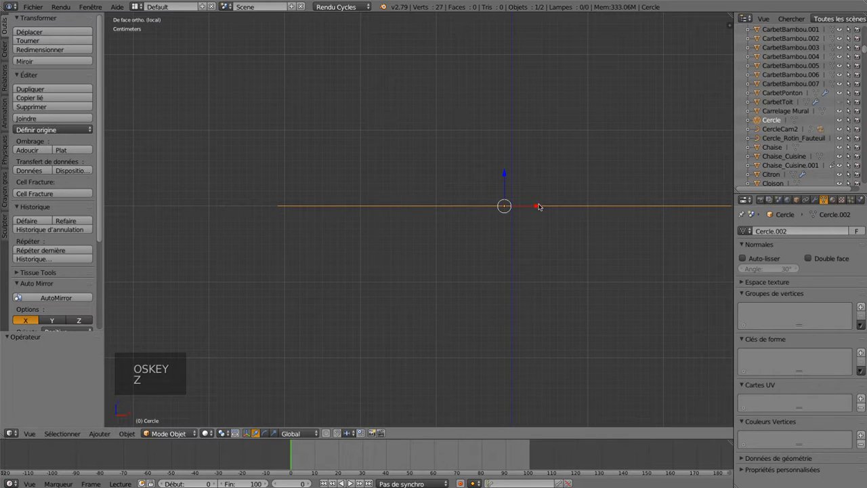
# Move the circle 1 cm along X so its origin sits on the vertical Z axis.
pyautogui.moveTo(538, 208)
pyautogui.mouseDown()
pyautogui.moveTo(551, 208)
pyautogui.moveTo(532, 213)
pyautogui.moveTo(546, 213)
pyautogui.mouseUp()
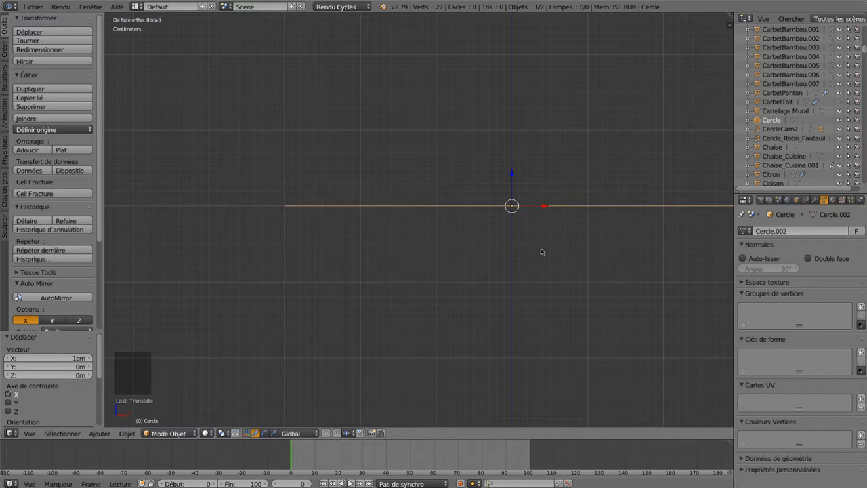
# Duplicate the circle 40 cm upward along Z and scale the copy by 0.668.
pyautogui.keyDown('shift'); pyautogui.moveTo(553, 260); pyautogui.dragTo(472, 318, button='middle'); pyautogui.keyUp('shift')
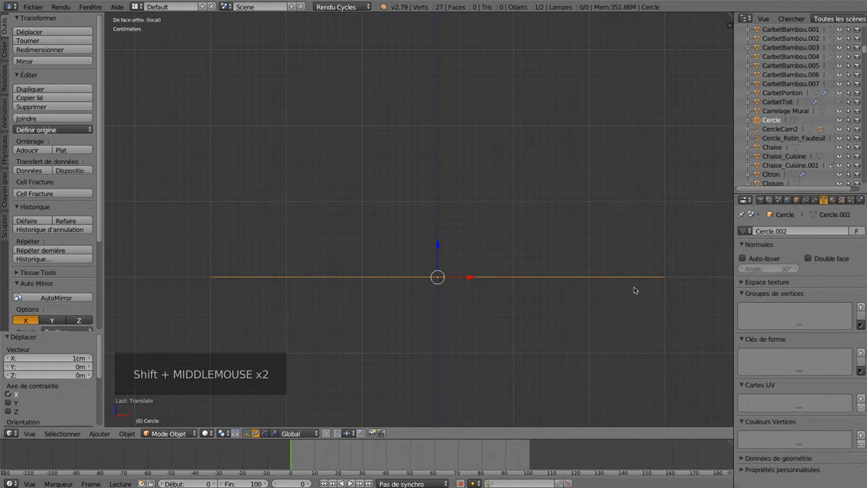
pyautogui.keyDown('shift'); pyautogui.middleClick(505, 153); pyautogui.keyUp('shift')
pyautogui.keyDown('shift'); pyautogui.moveTo(505, 153); pyautogui.dragTo(496, 255, button='middle'); pyautogui.keyUp('shift')
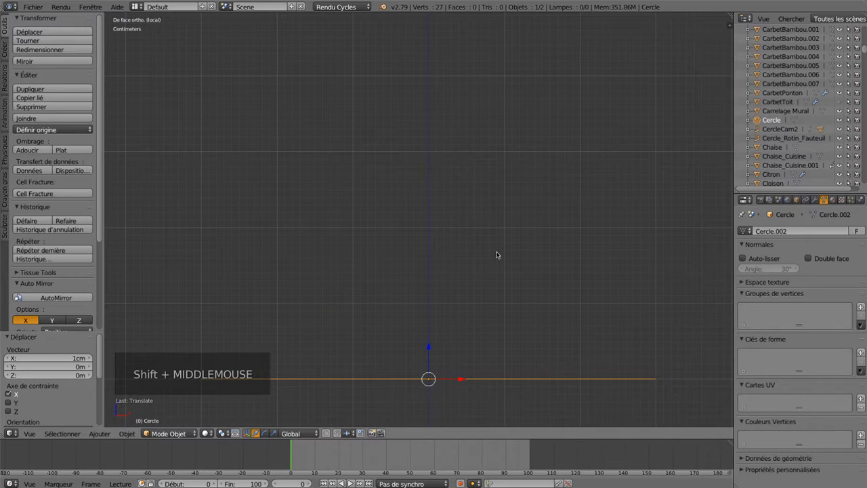
pyautogui.hotkey('shift', 'd')
pyautogui.hotkey('shift', 'd')
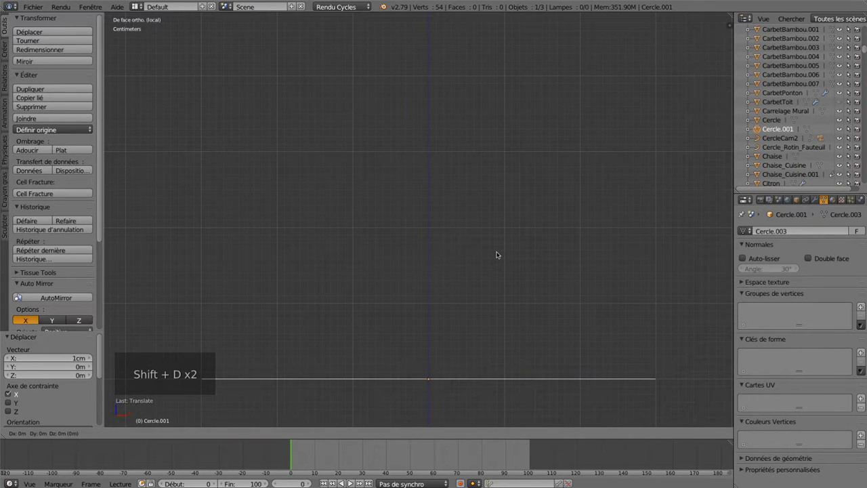
pyautogui.press('z')
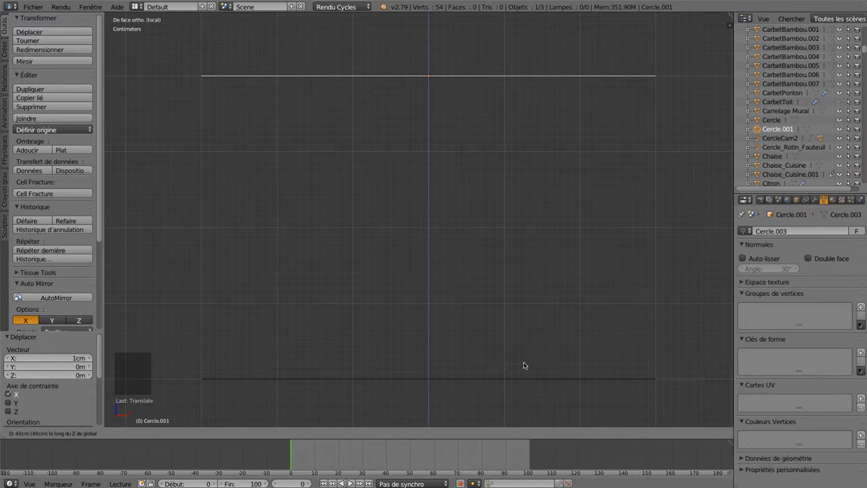
pyautogui.keyDown('ctrl'); pyautogui.click(523, 365); pyautogui.keyUp('ctrl')
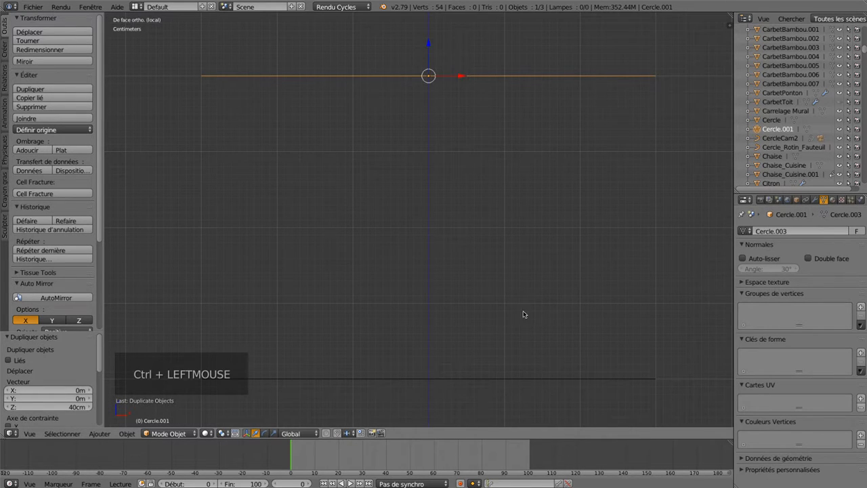
pyautogui.press('s')
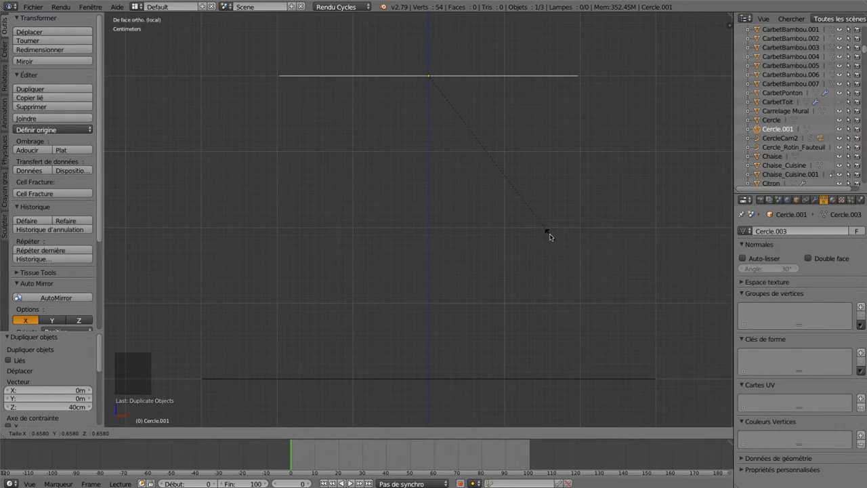
pyautogui.keyDown('shift'); pyautogui.click(561, 267); pyautogui.keyUp('shift')
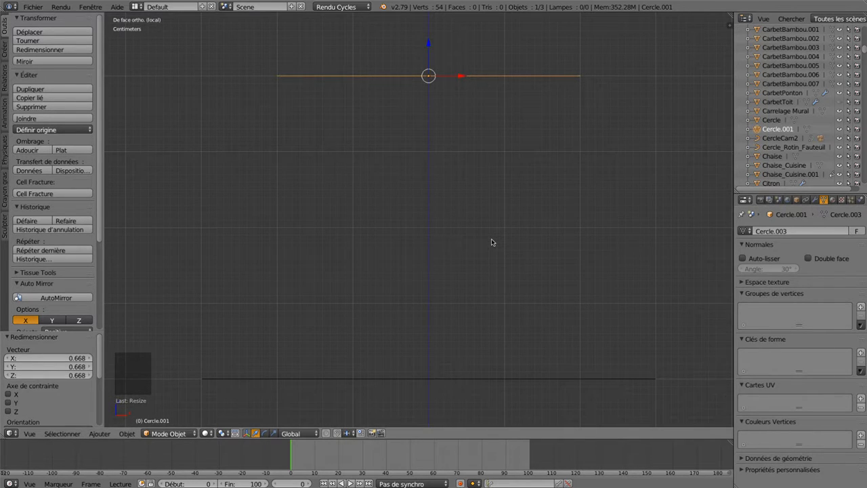
# Duplicate the upper circle and place the copy about 30 cm lower, just above the base circle.
pyautogui.hotkey('shift', 'd')
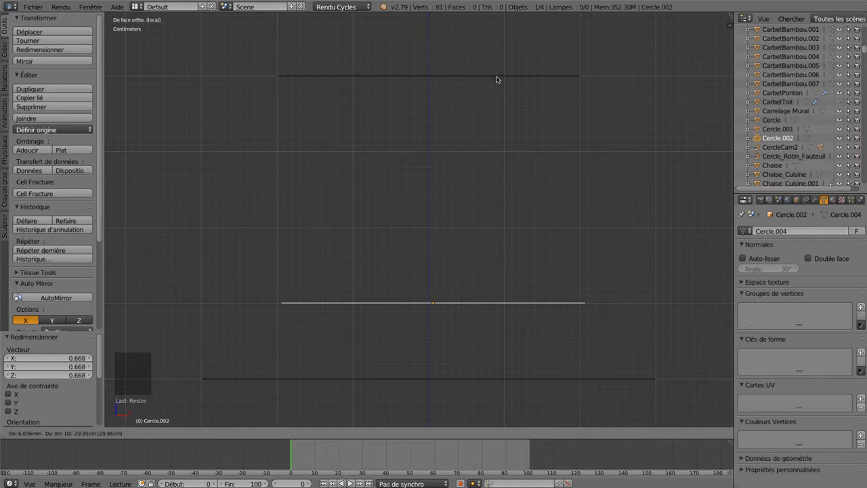
pyautogui.keyDown('shift'); pyautogui.click(497, 79); pyautogui.keyUp('shift')
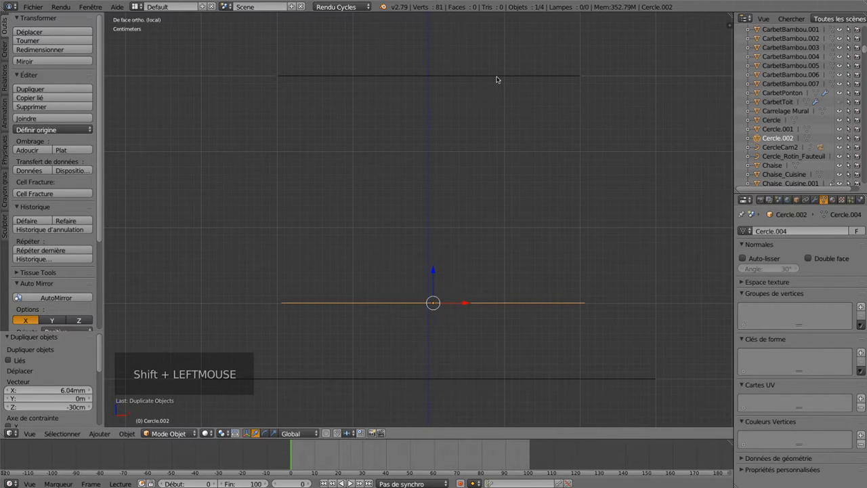
pyautogui.rightClick(466, 379)
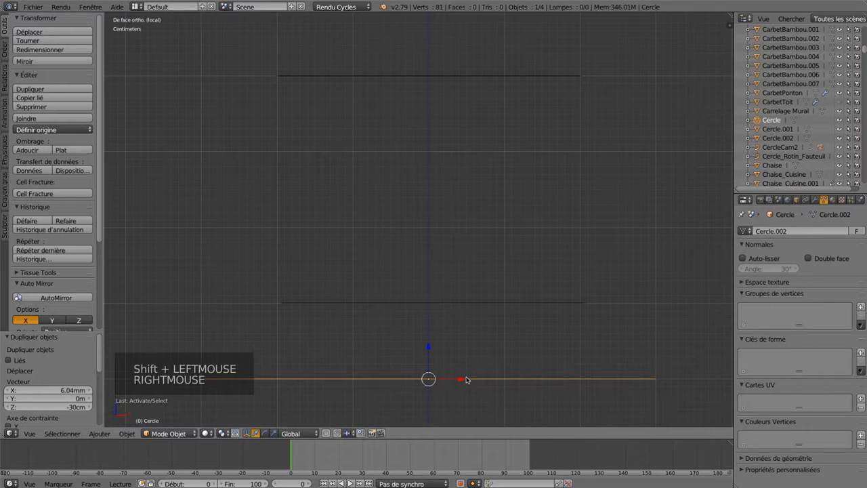
pyautogui.rightClick(459, 303)
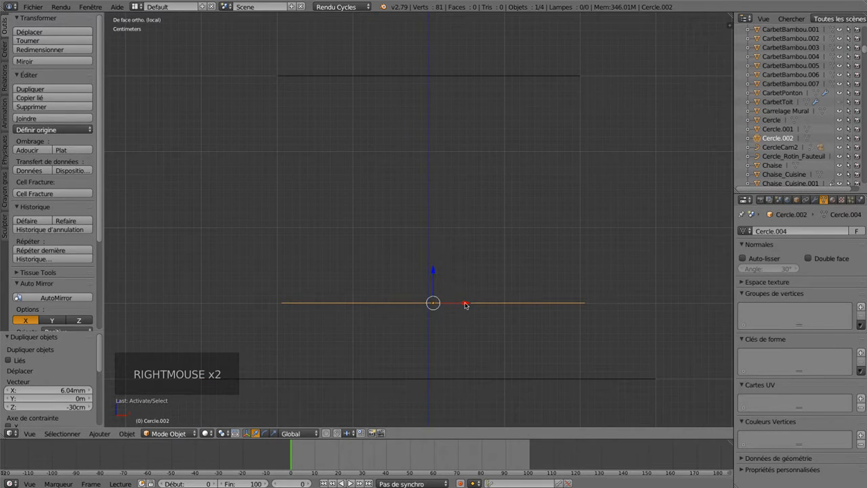
# Nudge the middle circle -5.32 mm along X and set its X position to 0, then check the upper circle's position.
pyautogui.keyDown('shift'); pyautogui.moveTo(465, 305); pyautogui.dragTo(454, 308); pyautogui.keyUp('shift')
pyautogui.press('super+z')
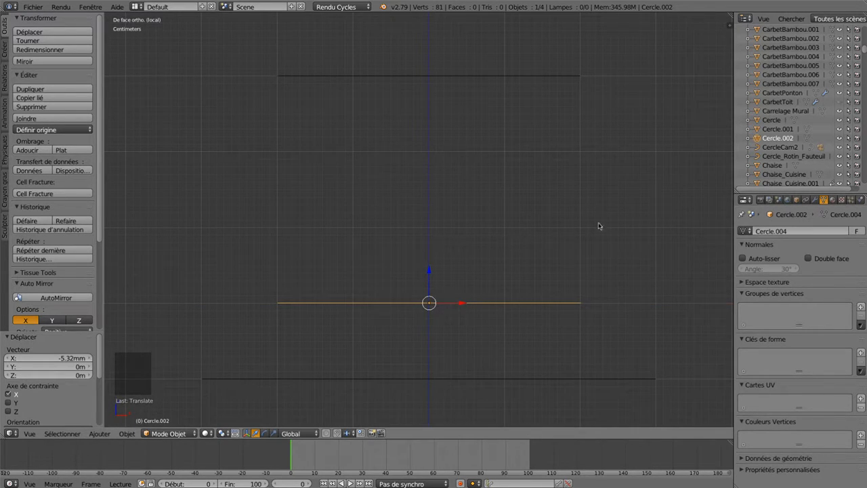
pyautogui.press('n')
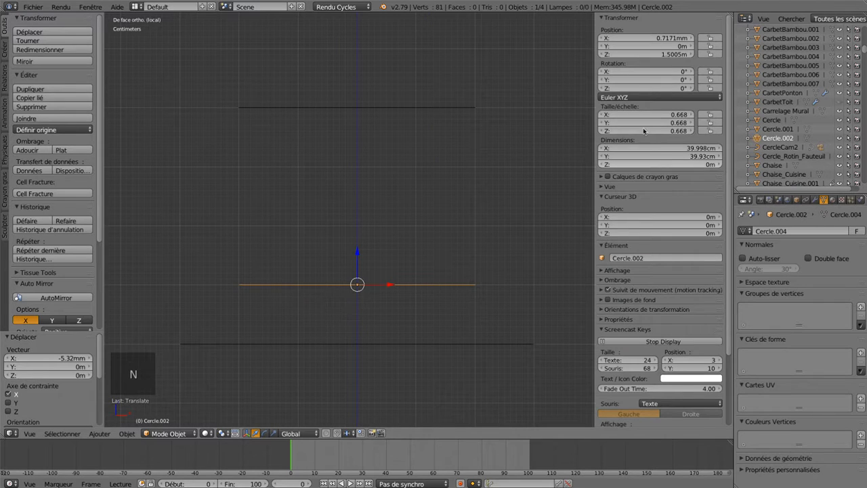
pyautogui.click(651, 36)
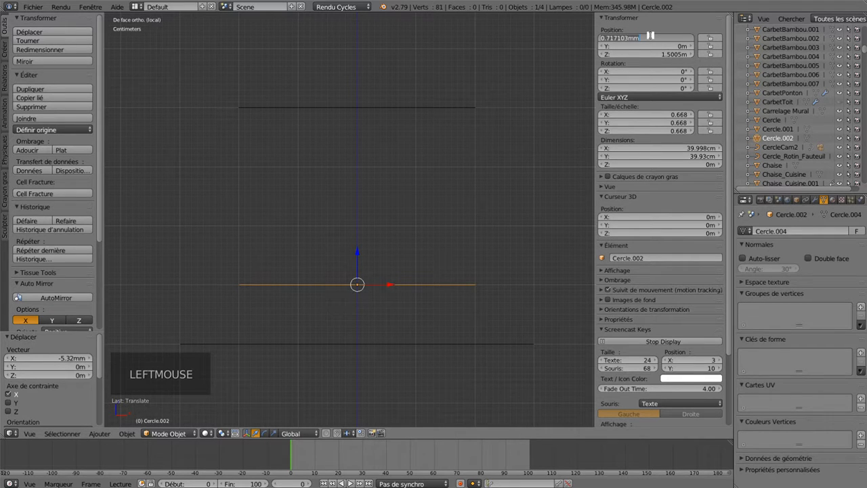
pyautogui.write('0')
pyautogui.press('Return')
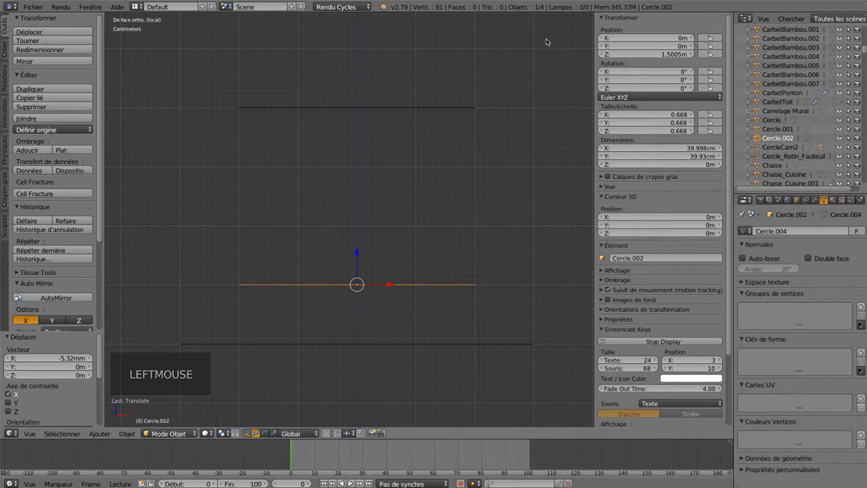
pyautogui.rightClick(409, 106)
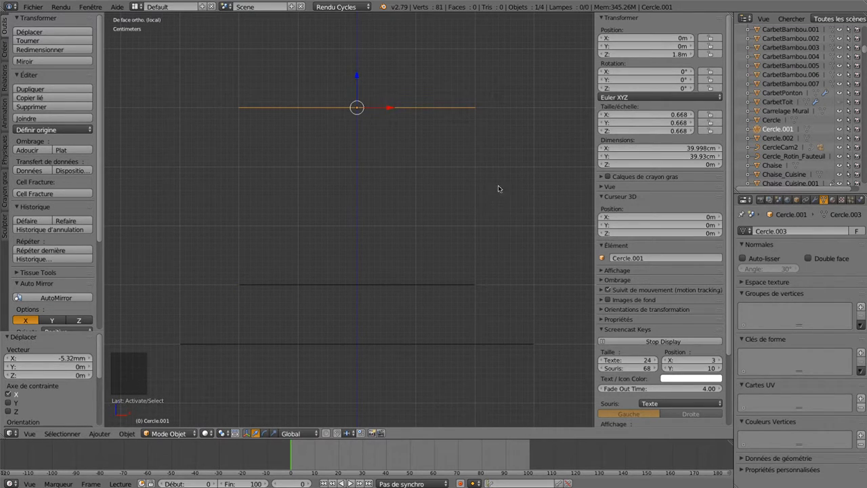
pyautogui.press('n')
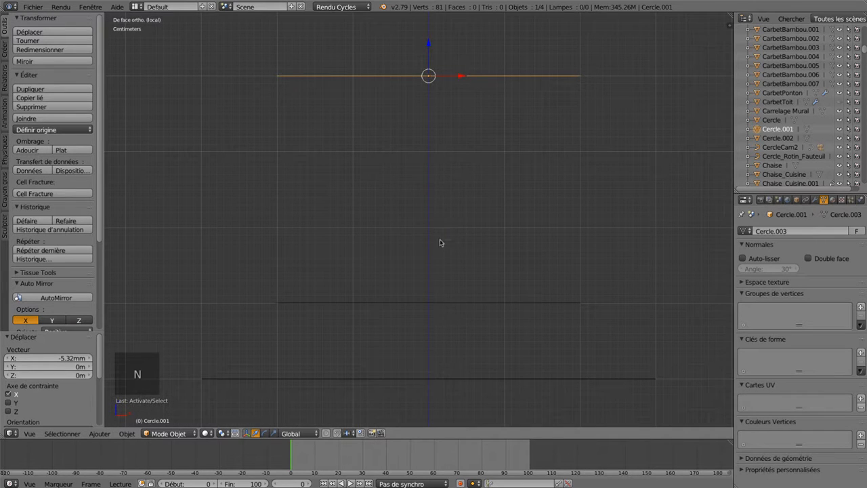
# Scale the middle circle down by a factor of 0.141.
pyautogui.rightClick(436, 303)
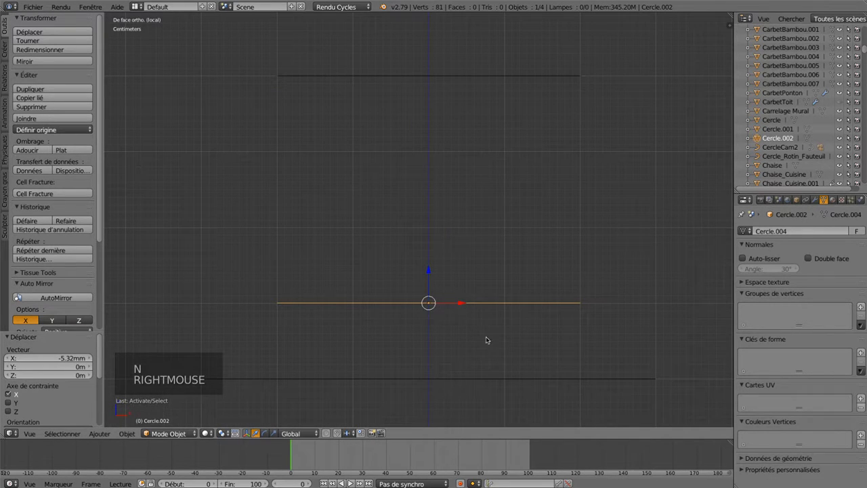
pyautogui.press('s')
pyautogui.press('s')
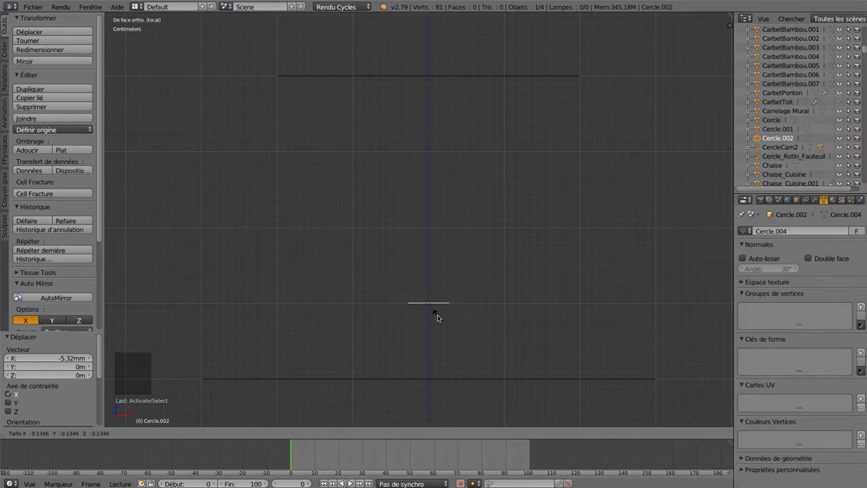
pyautogui.click(437, 317)
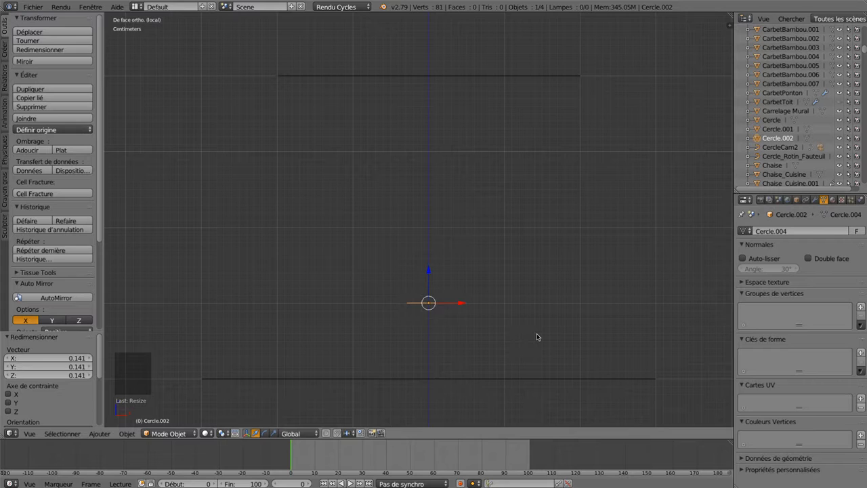
# Clear the selection and select the small middle circle together with the upper circle.
pyautogui.press('a')
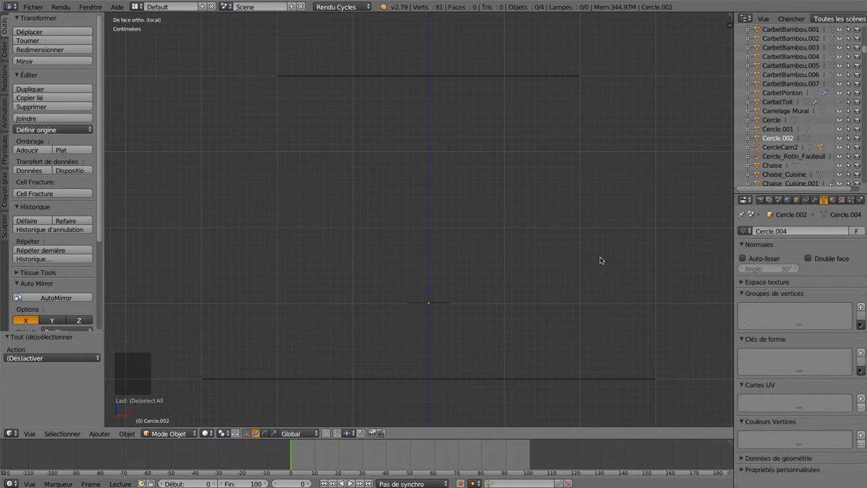
pyautogui.rightClick(428, 303)
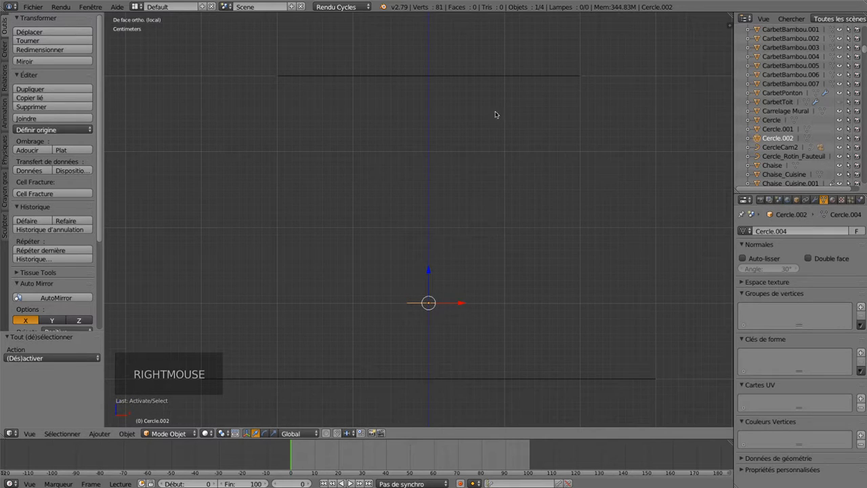
pyautogui.keyDown('shift'); pyautogui.rightClick(472, 75); pyautogui.keyUp('shift')
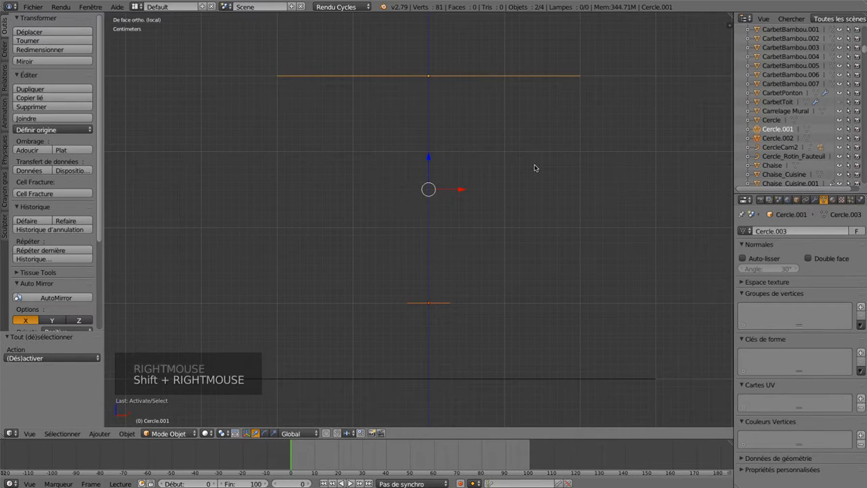
pyautogui.press('KP_7')
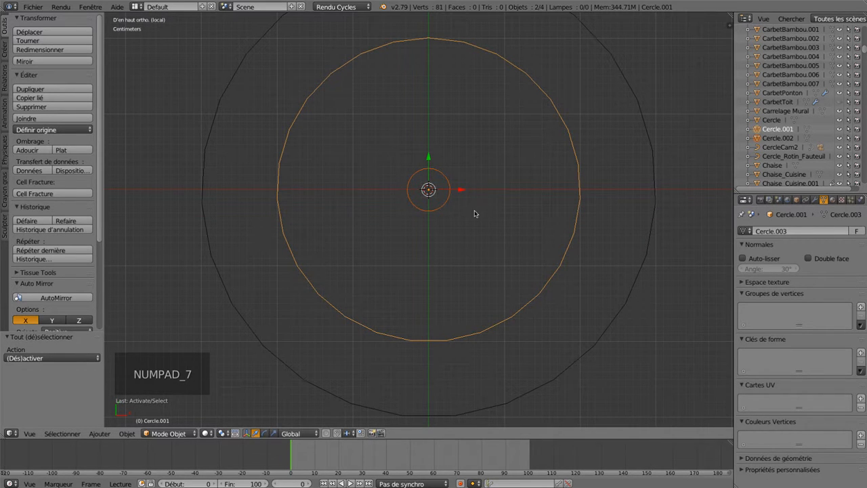
# Try to edit both selected circles' vertices by entering Edit Mode with vertex selection, deselecting everything and picking the small circle.
pyautogui.hotkey('ctrl', 'Tab')
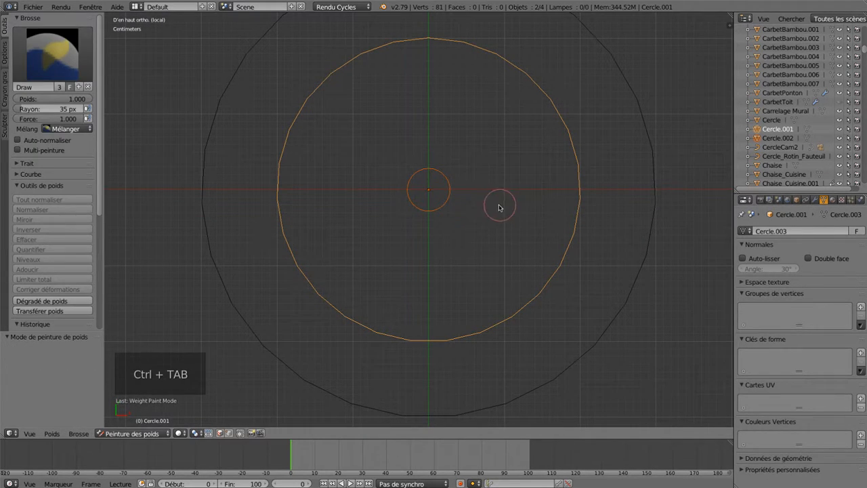
pyautogui.hotkey('ctrl', 'Tab')
pyautogui.press('Tab')
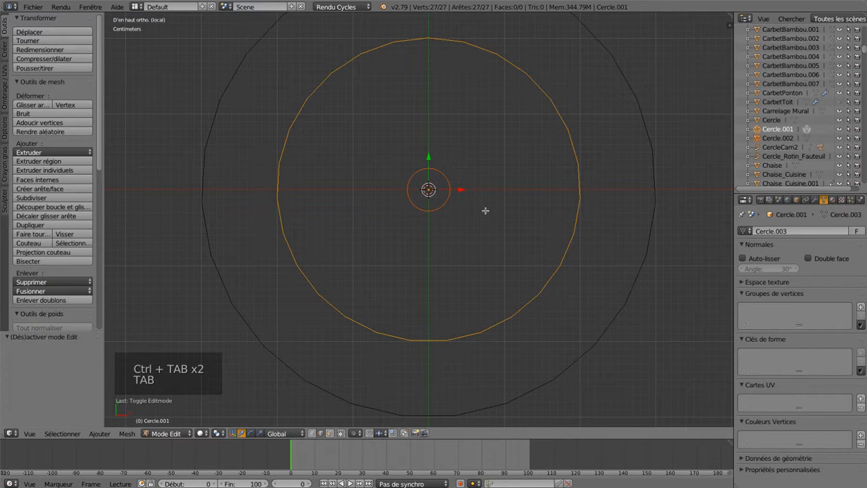
pyautogui.hotkey('ctrl', 'Tab')
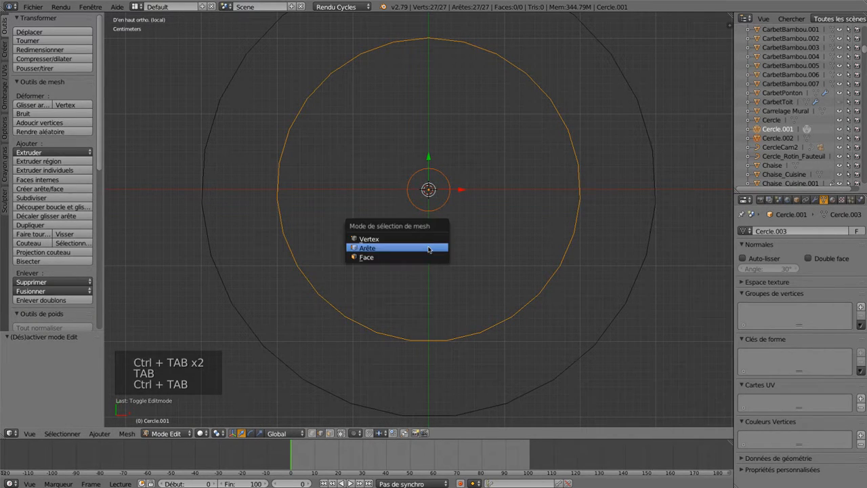
pyautogui.click(426, 239)
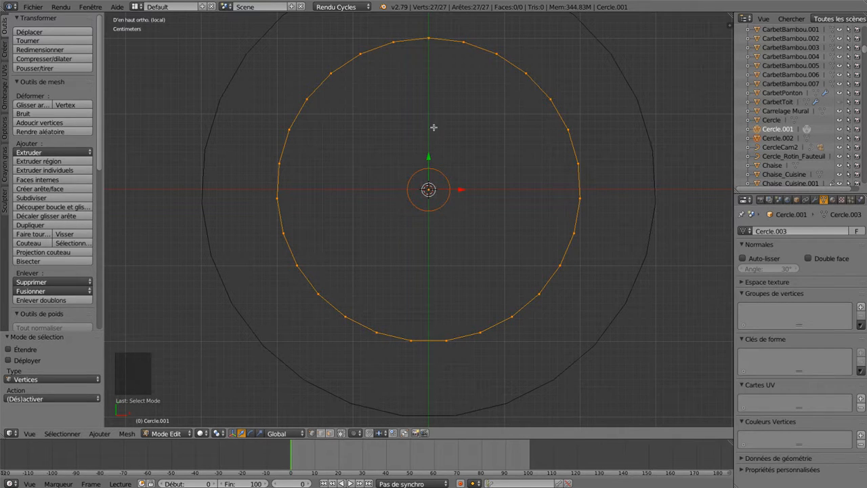
pyautogui.press('a')
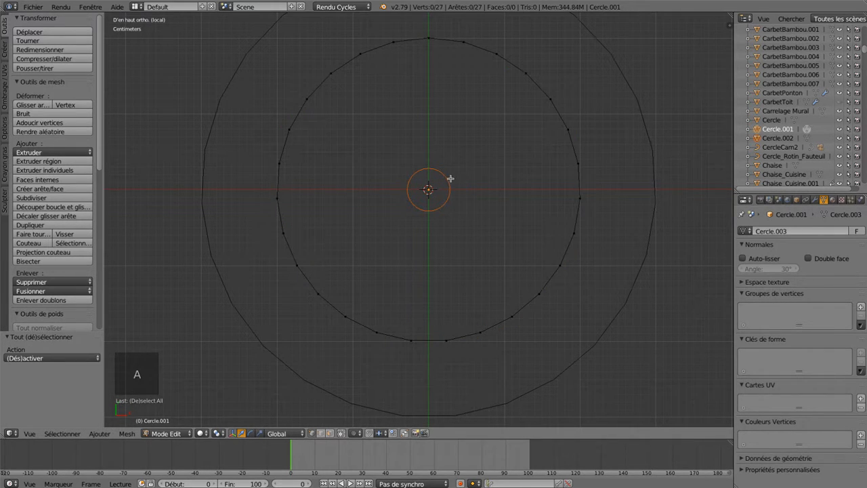
pyautogui.rightClick(444, 179)
pyautogui.press('KP_1')
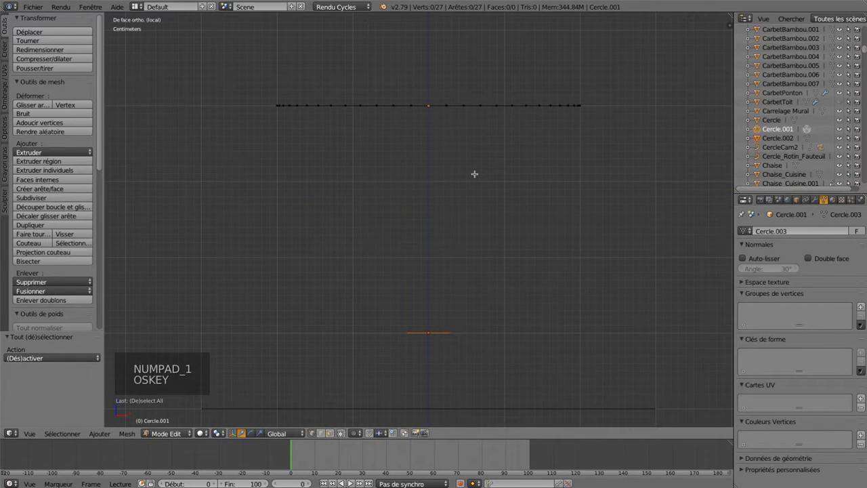
# Undo the vertex deselection on the upper circle and return to Object Mode.
pyautogui.press('super+z')
pyautogui.press('super+z')
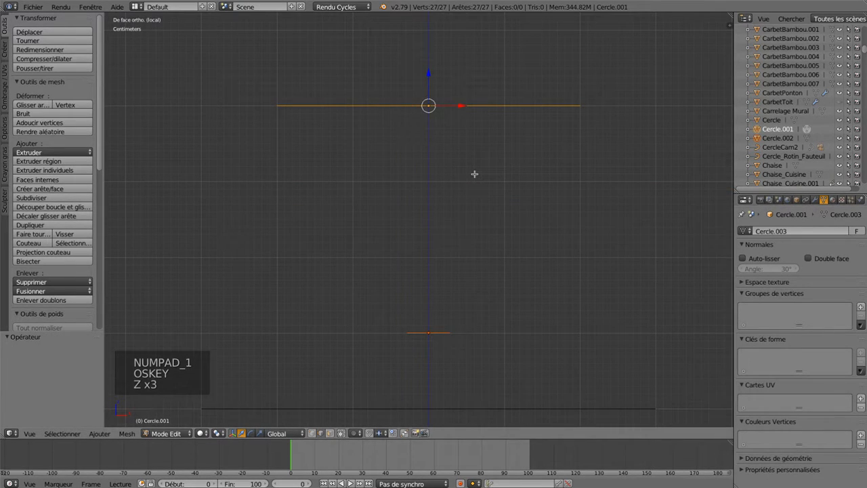
pyautogui.press('super+z')
pyautogui.press('super+z')
pyautogui.press('super+z')
pyautogui.press('super+z')
pyautogui.press('super+z')
pyautogui.press('super+z')
pyautogui.press('super+z')
pyautogui.press('super+z')
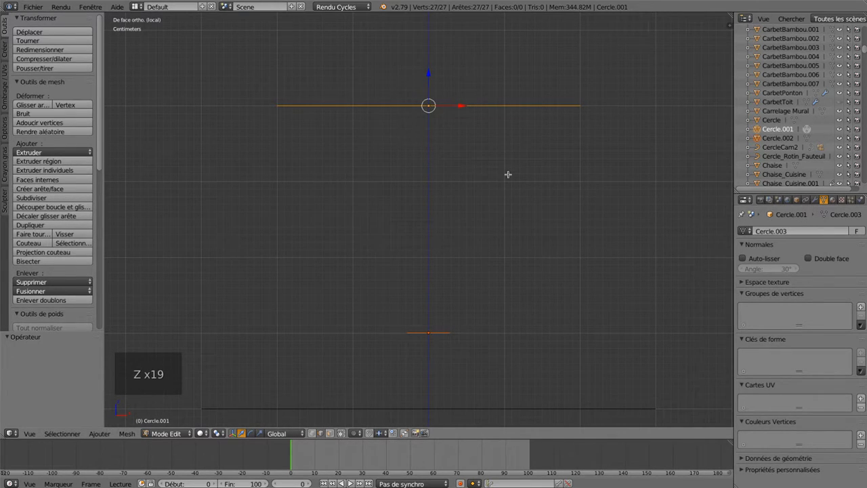
pyautogui.press('a')
pyautogui.press('super+z')
pyautogui.press('super+z')
pyautogui.press('super+z')
pyautogui.press('super+z')
pyautogui.press('super+z')
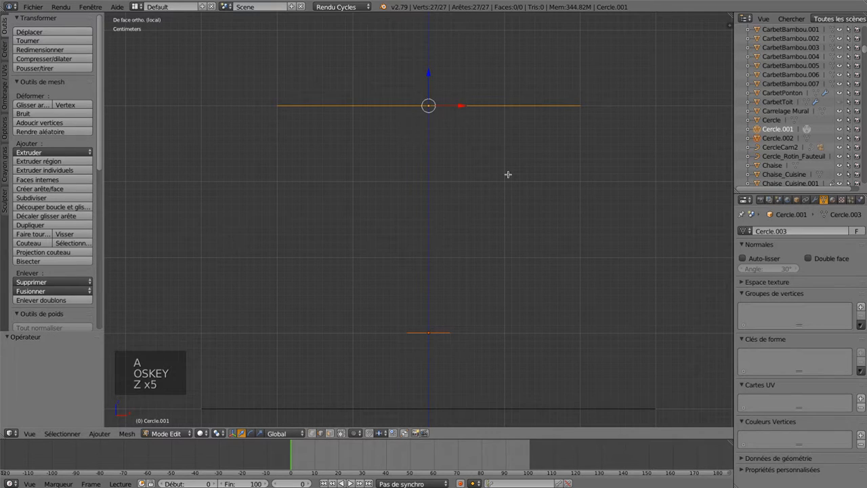
pyautogui.press('super+z')
pyautogui.press('super+z')
pyautogui.press('super+z')
pyautogui.press('super+z')
pyautogui.press('super+z')
pyautogui.press('super+z')
pyautogui.press('super+z')
pyautogui.press('super+z')
pyautogui.press('super+z')
pyautogui.press('super+z')
pyautogui.press('super+z')
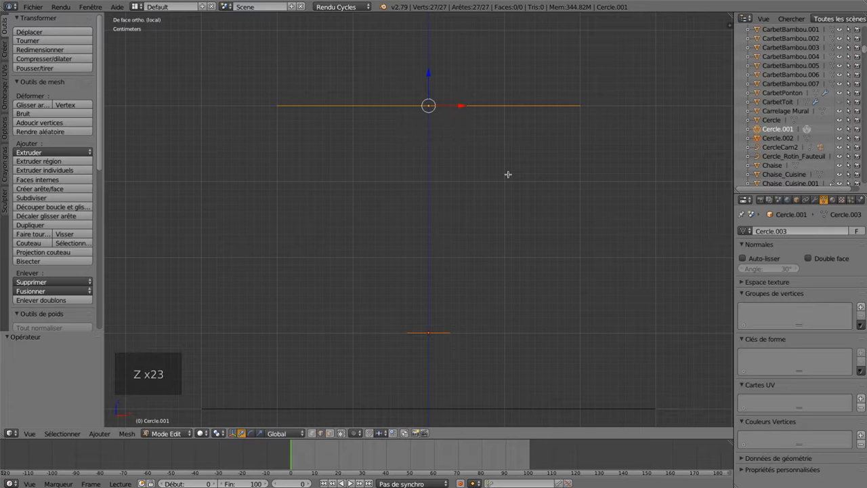
pyautogui.press('Tab')
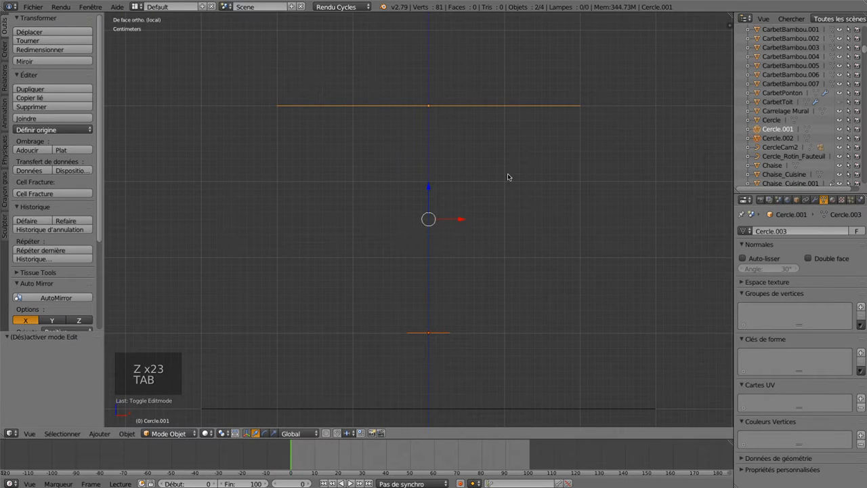
# Undo the circle edits one after another until only the original base circle is left, including its recentring and selection.
pyautogui.press('a')
pyautogui.press('a')
pyautogui.press('super+z')
pyautogui.press('super+z')
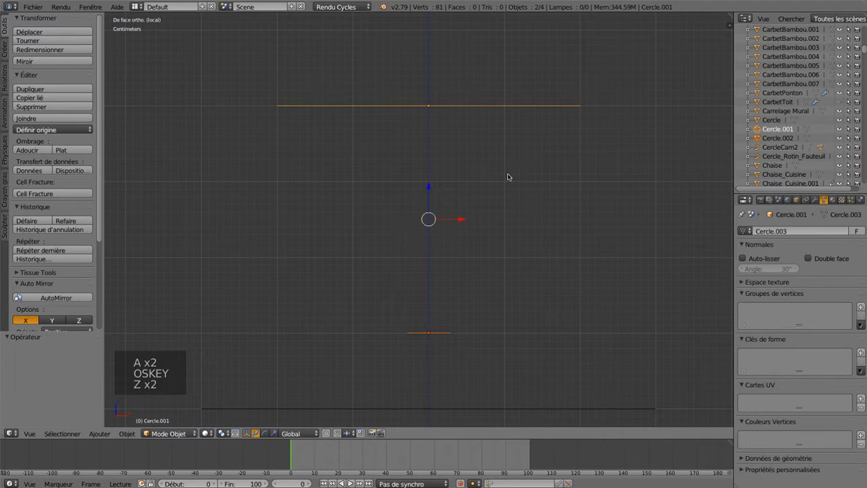
pyautogui.press('super+z')
pyautogui.press('super+z')
pyautogui.press('super+z')
pyautogui.press('super+z')
pyautogui.press('super+z')
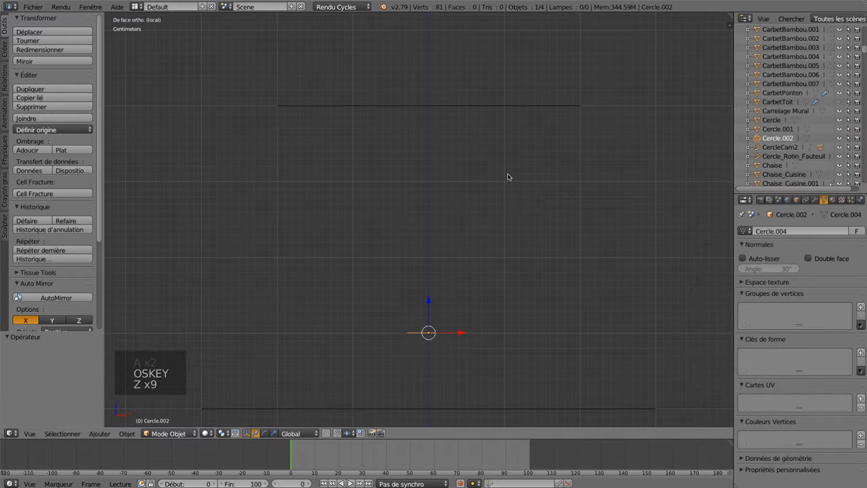
pyautogui.press('super+z')
pyautogui.press('super+z')
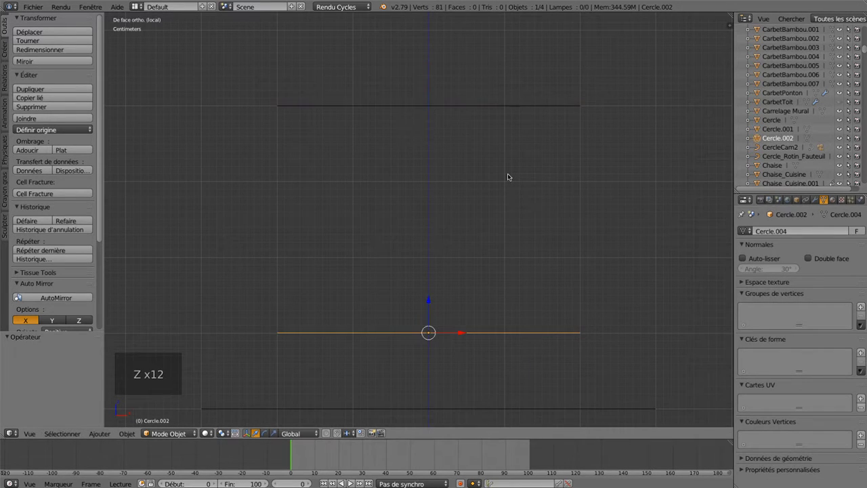
pyautogui.press('super+z')
pyautogui.press('super+z')
pyautogui.press('super+z')
pyautogui.press('super+z')
pyautogui.press('super+z')
pyautogui.press('super+z')
pyautogui.press('super+z')
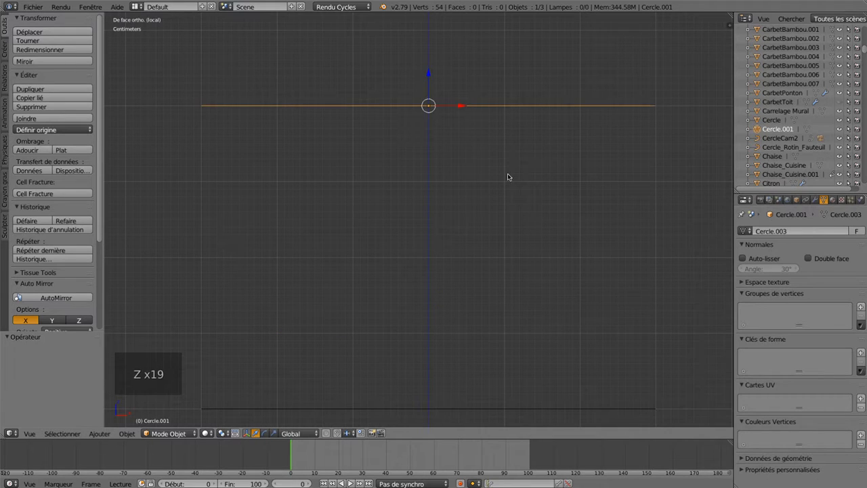
pyautogui.press('super+z')
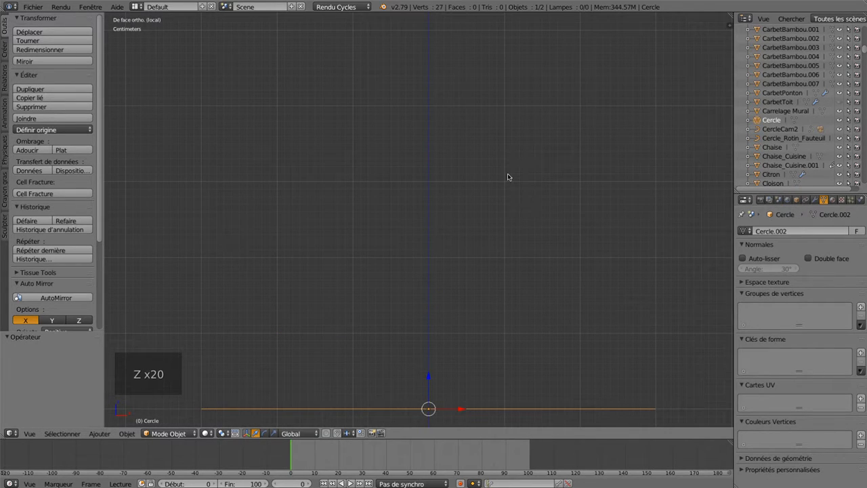
pyautogui.press('super+z')
pyautogui.press('super+z')
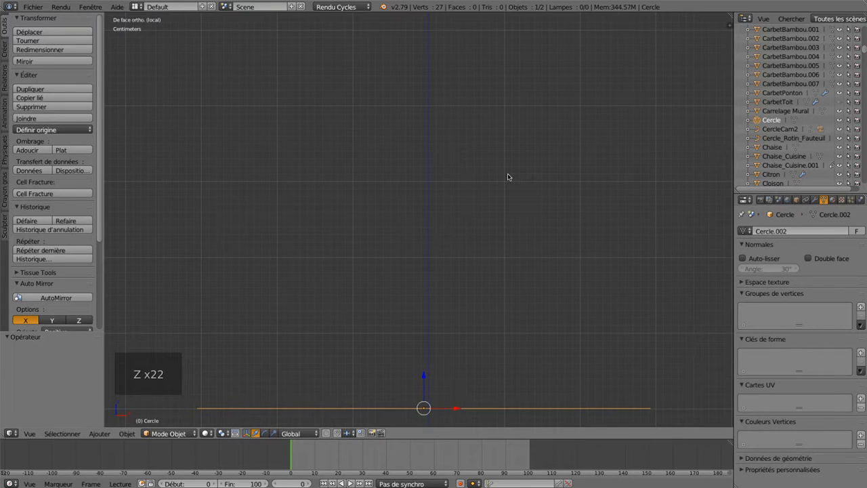
pyautogui.press('super+z')
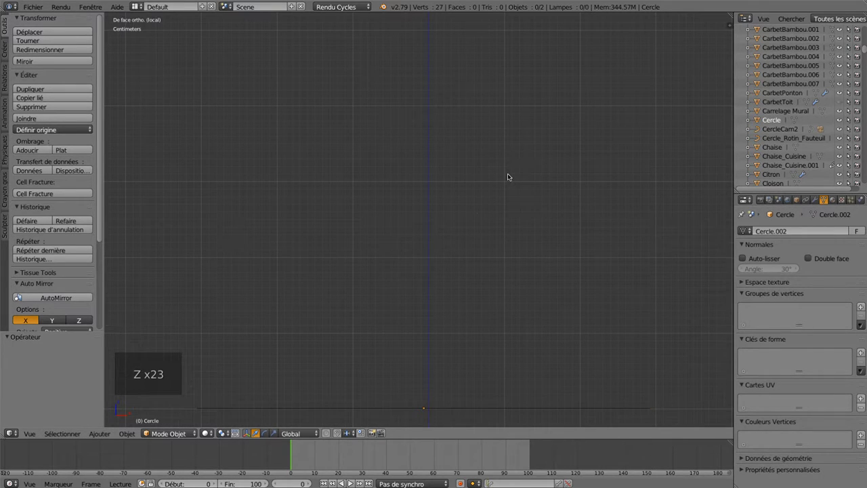
# Select the base circle and set its X position to 0.
pyautogui.rightClick(458, 409)
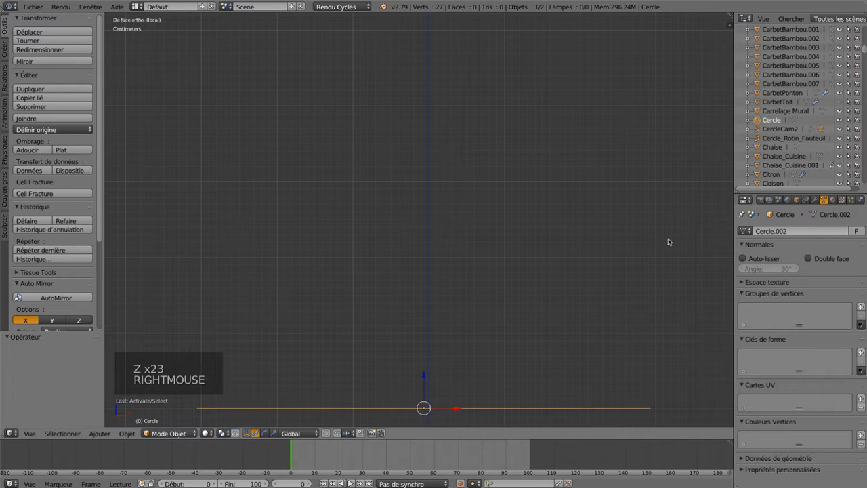
pyautogui.press('n')
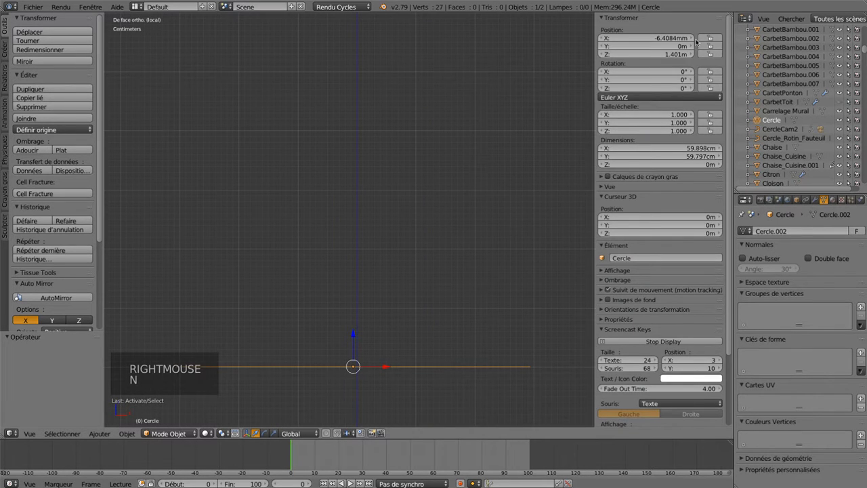
pyautogui.click(652, 37)
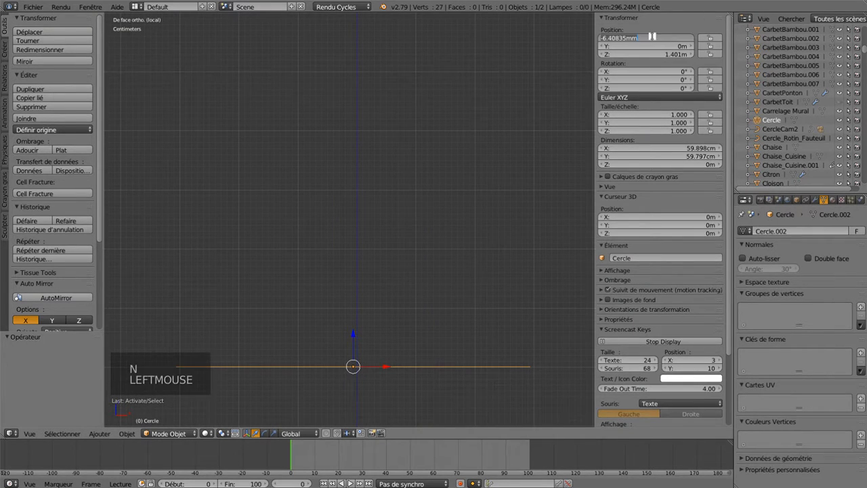
pyautogui.write('0')
pyautogui.press('Return')
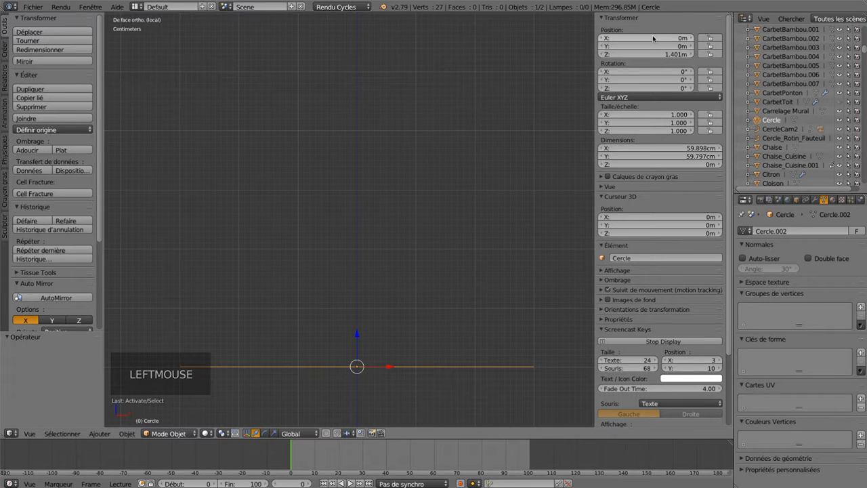
pyautogui.press('a')
pyautogui.press('a')
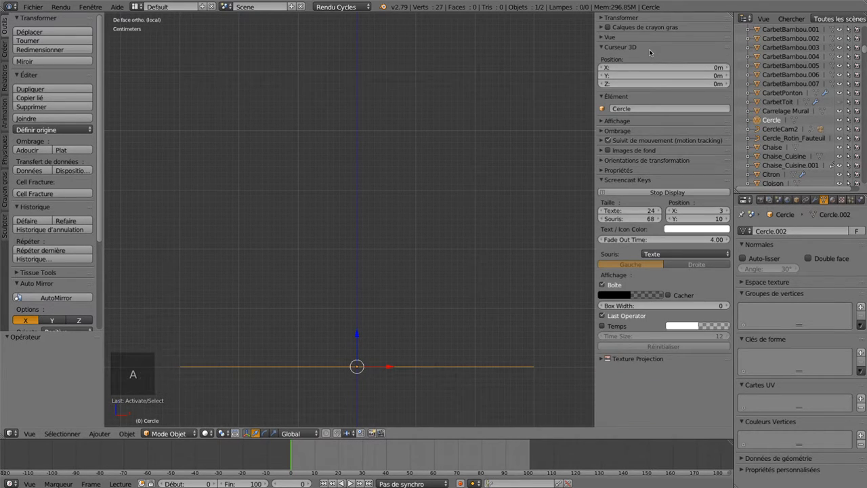
pyautogui.click(600, 19)
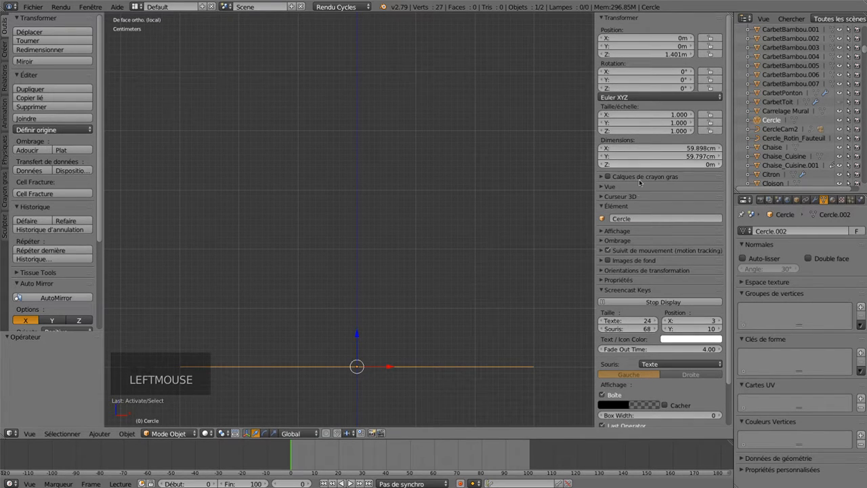
pyautogui.press('n')
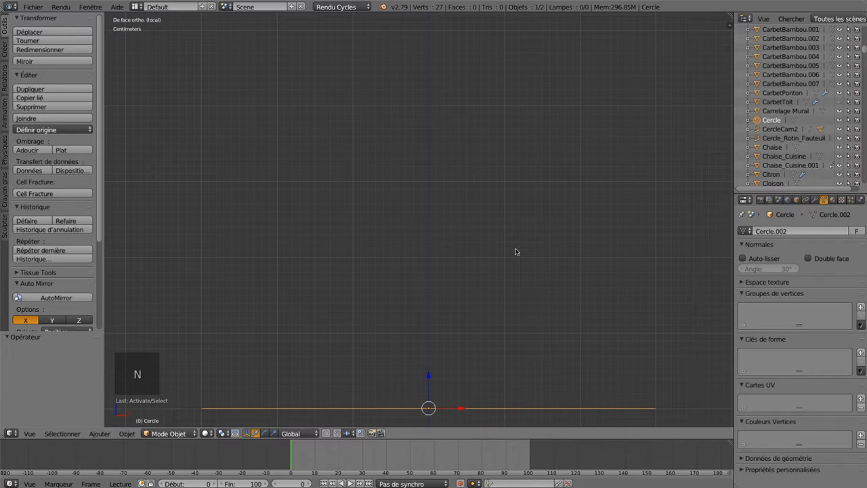
# Enter Edit Mode on the base circle with all its vertices selected.
pyautogui.keyDown('shift'); pyautogui.moveTo(507, 263); pyautogui.dragTo(531, 183, button='middle'); pyautogui.keyUp('shift')
pyautogui.press('a')
pyautogui.press('a')
pyautogui.press('a')
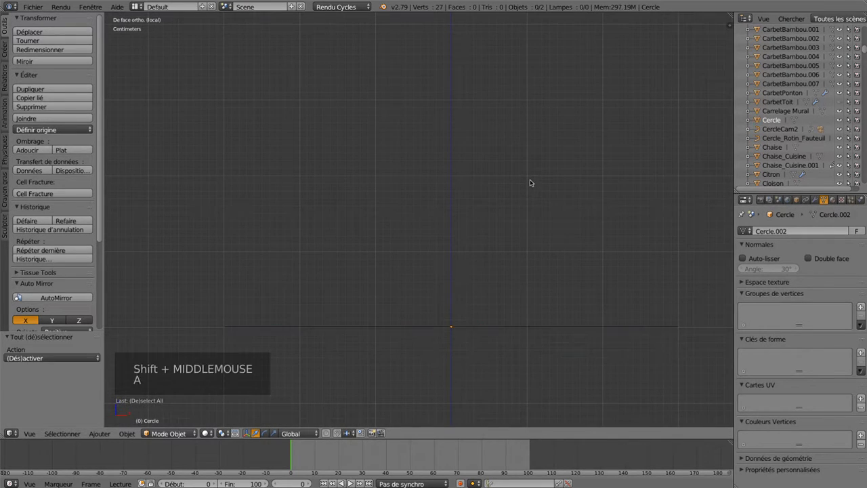
pyautogui.press('Tab')
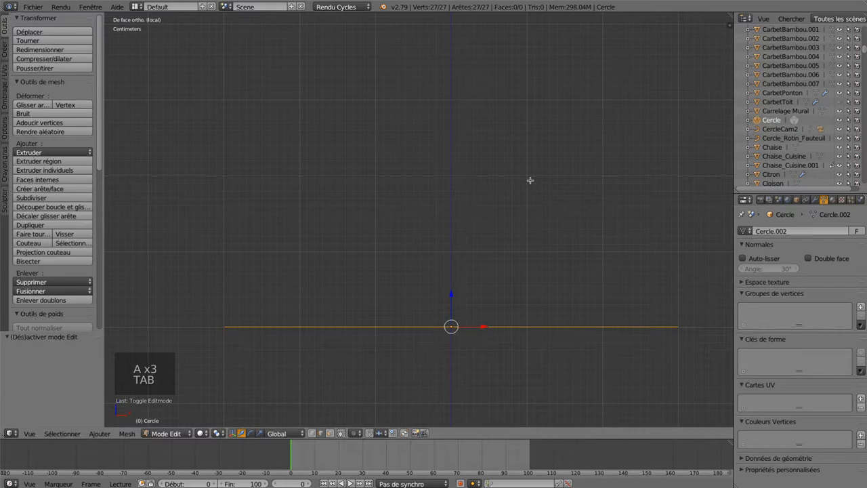
pyautogui.press('Tab')
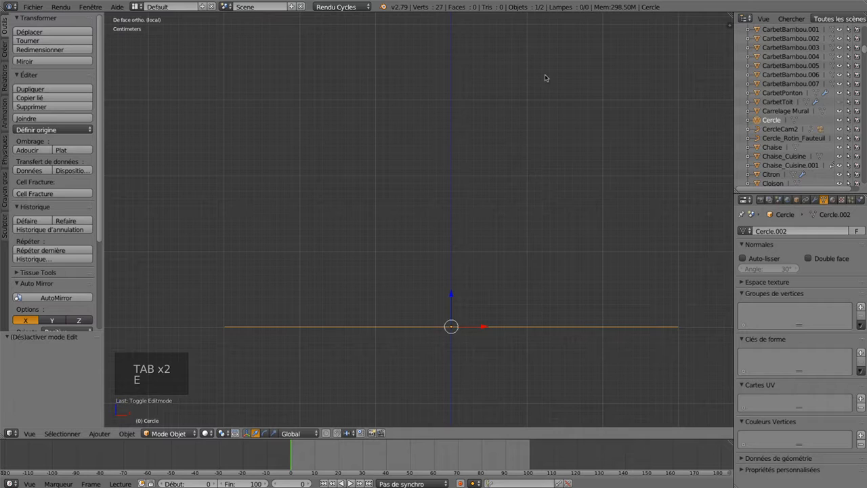
pyautogui.press('Tab')
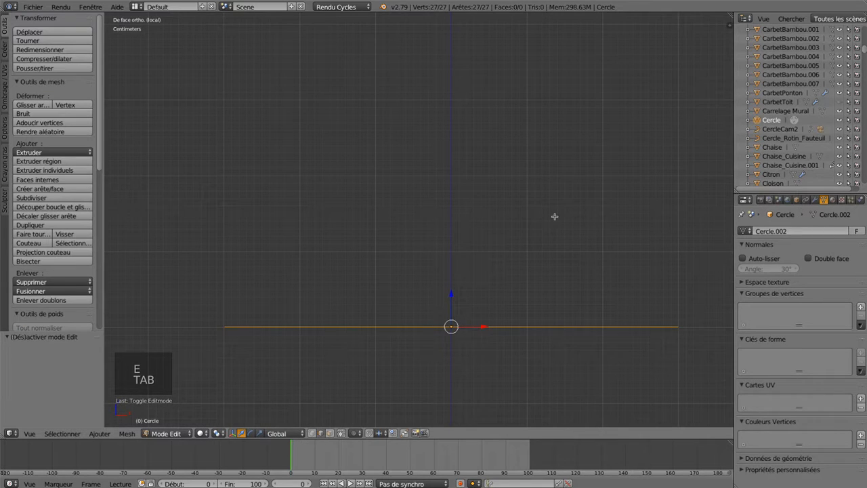
pyautogui.press('e')
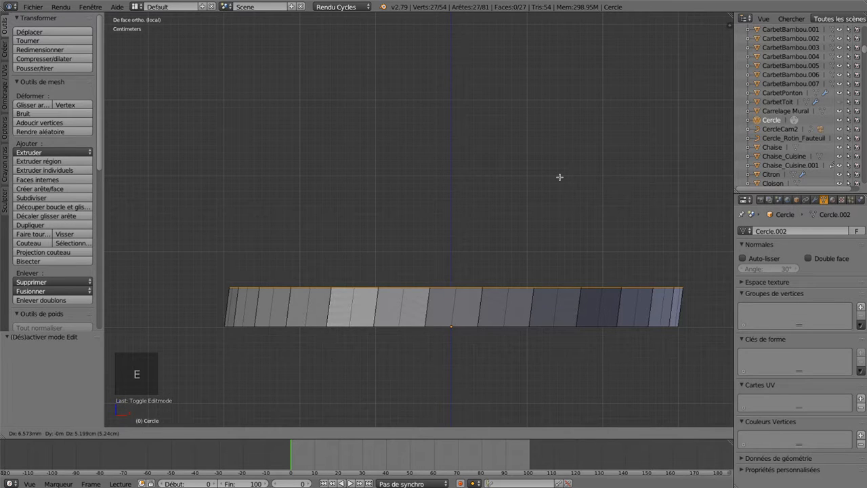
pyautogui.rightClick(560, 177)
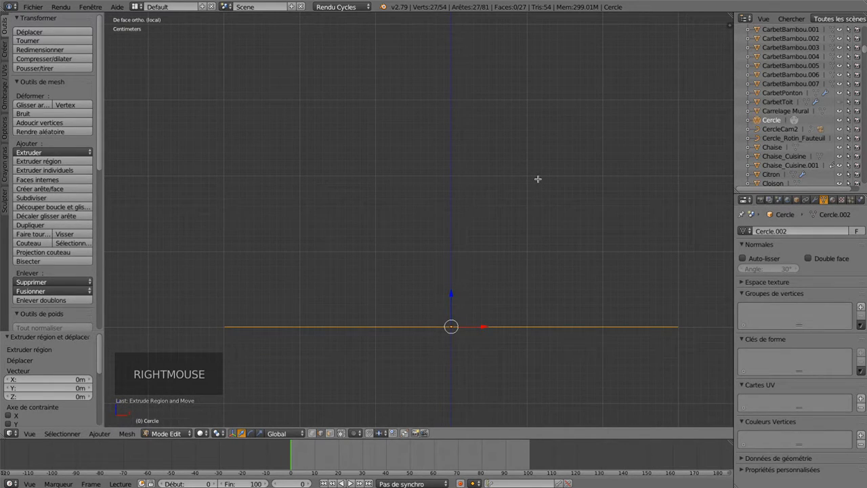
pyautogui.press('super+z')
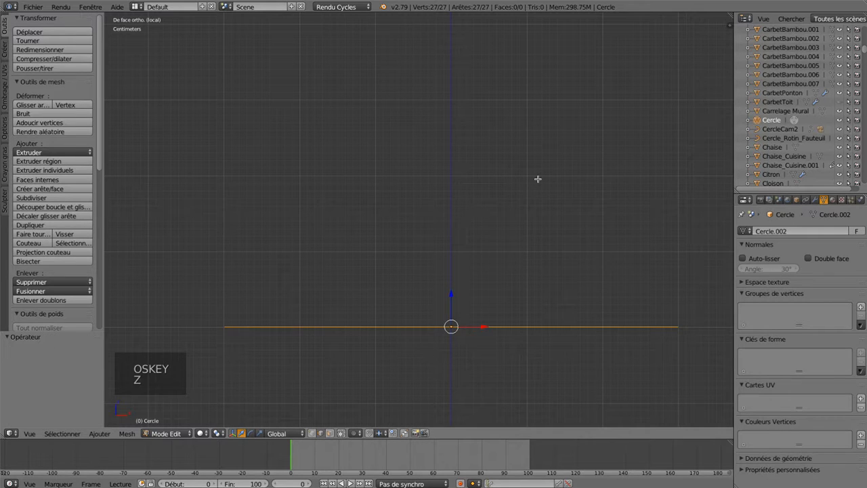
pyautogui.press('g')
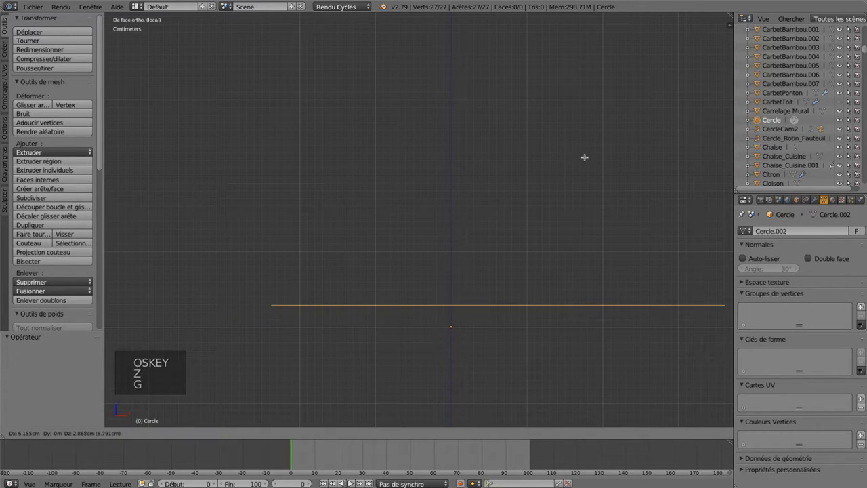
pyautogui.rightClick(523, 159)
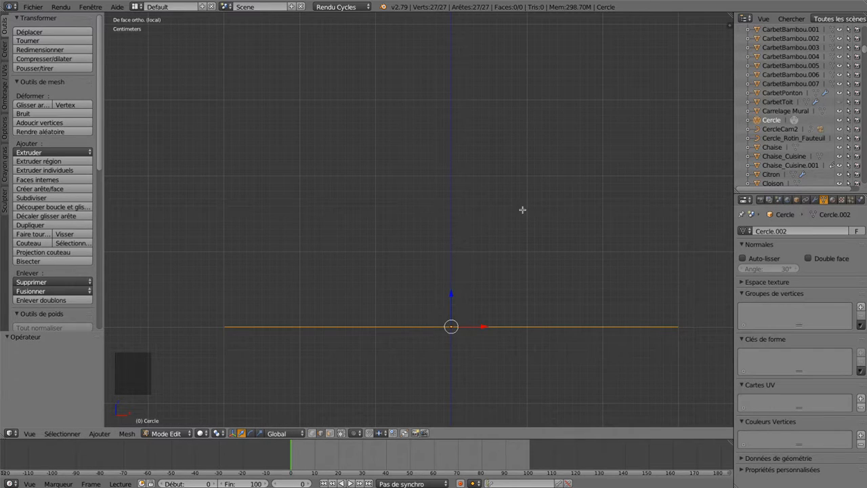
# Extrude the circle's outline in place with zero offset and switch the mesh selection mode to vertices.
pyautogui.press('e')
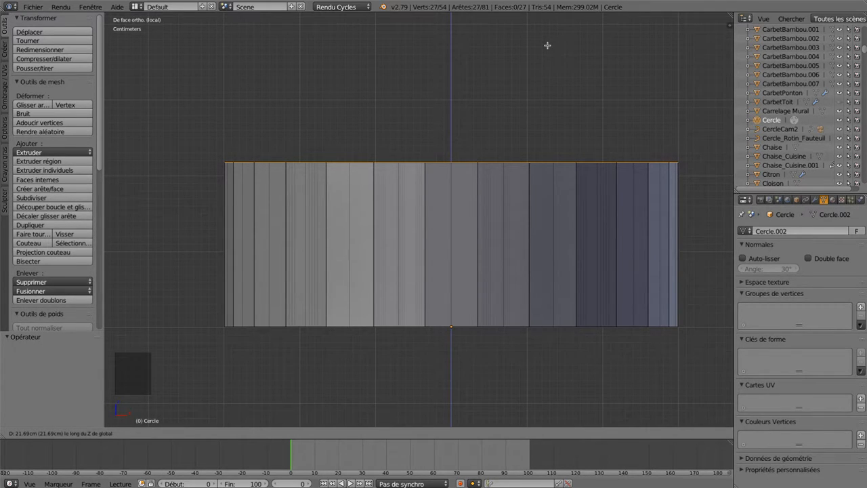
pyautogui.rightClick(548, 46)
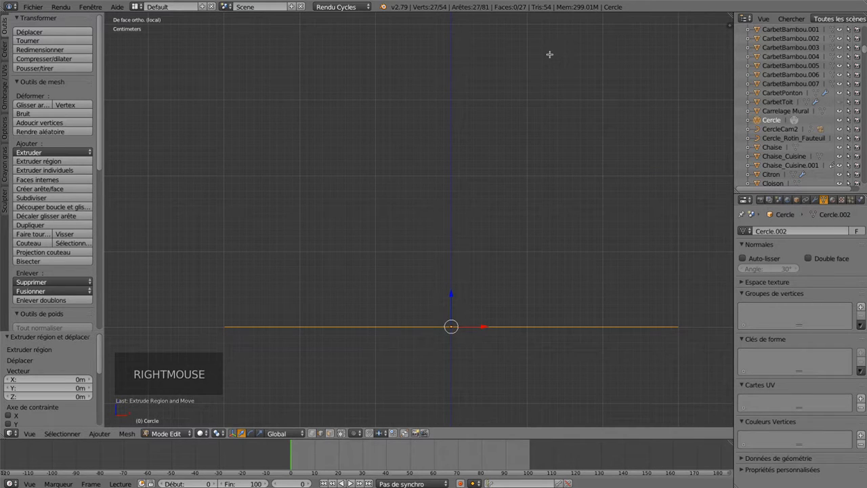
pyautogui.press('KP_7')
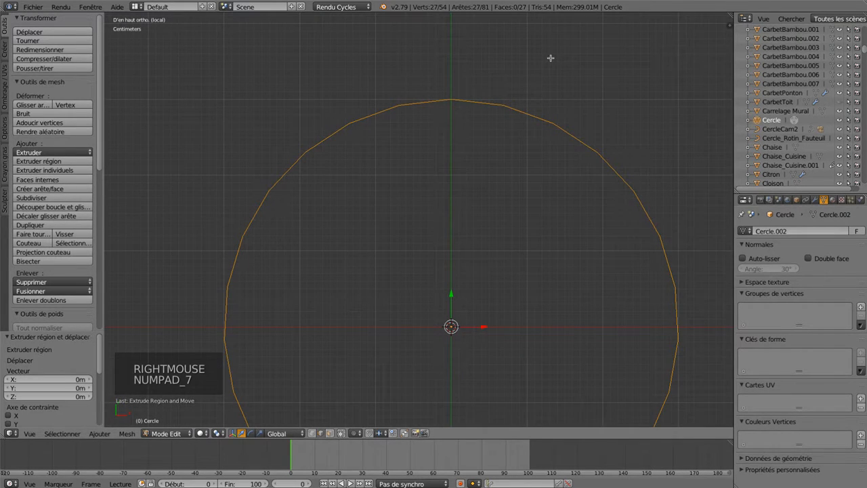
pyautogui.hotkey('ctrl', 'Tab')
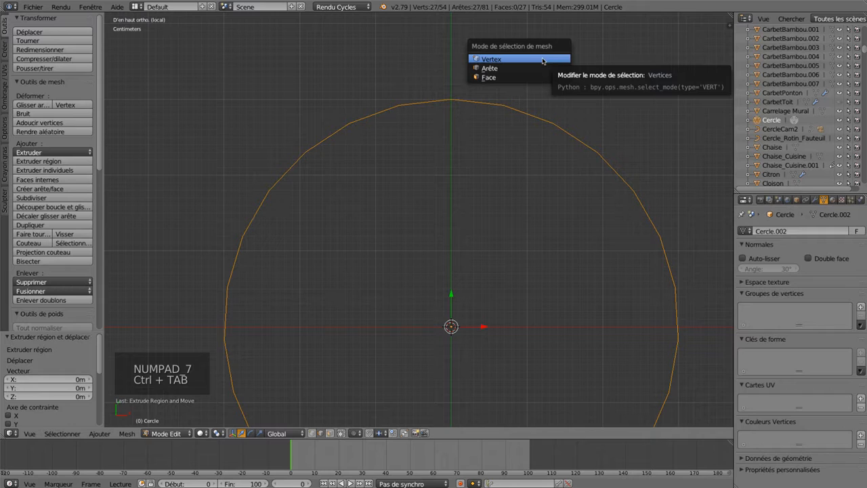
pyautogui.click(542, 59)
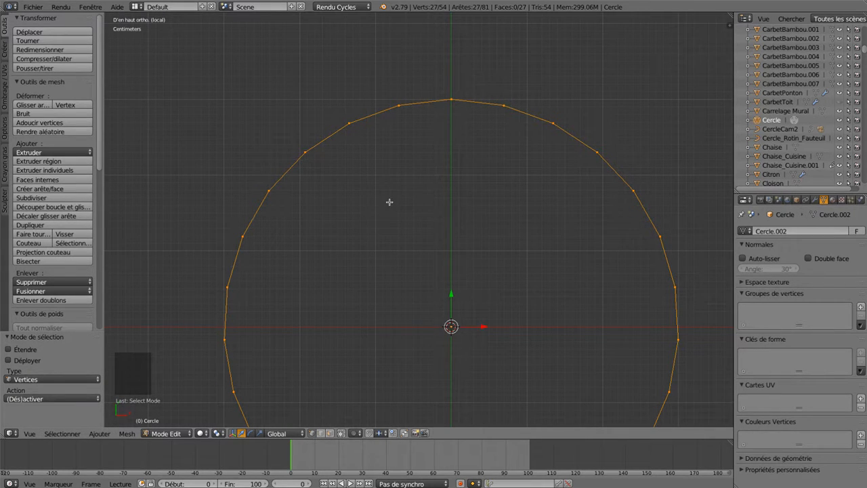
pyautogui.press('KP_1')
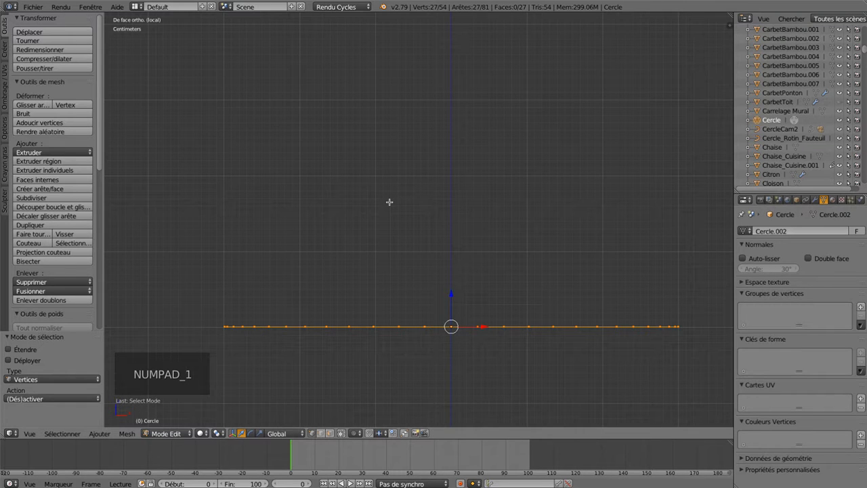
# Move the extruded ring of vertices 40 cm up along the global Z axis.
pyautogui.press('g')
pyautogui.rightClick(393, 147)
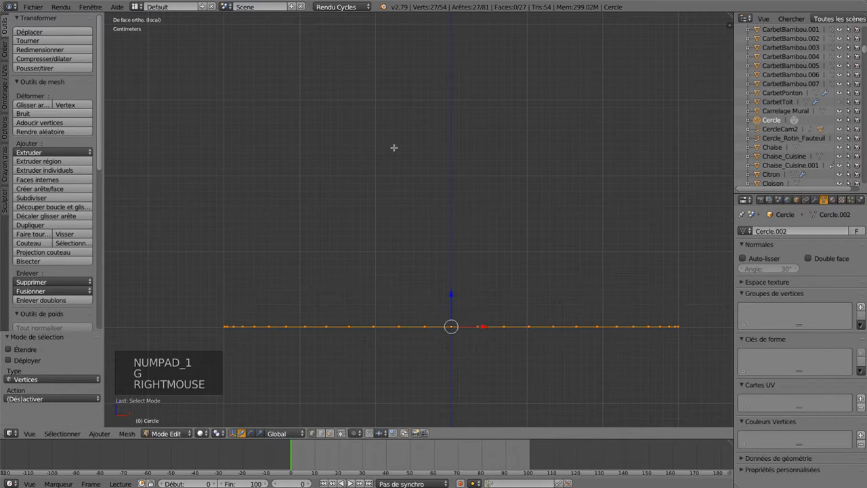
pyautogui.press('g')
pyautogui.press('g')
pyautogui.press('z')
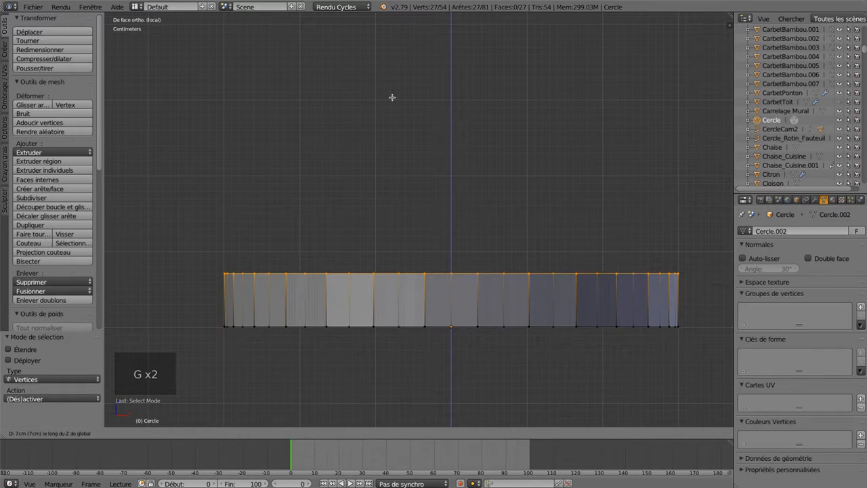
pyautogui.write('20')
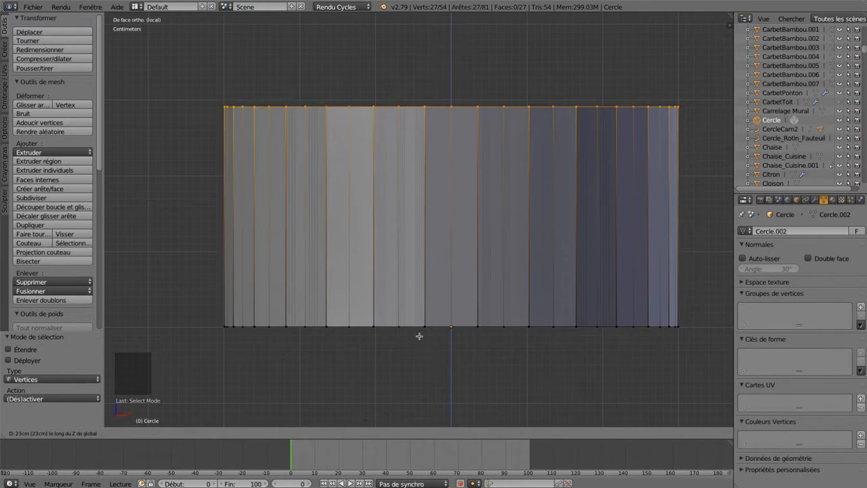
pyautogui.keyDown('ctrl'); pyautogui.click(427, 249); pyautogui.keyUp('ctrl')
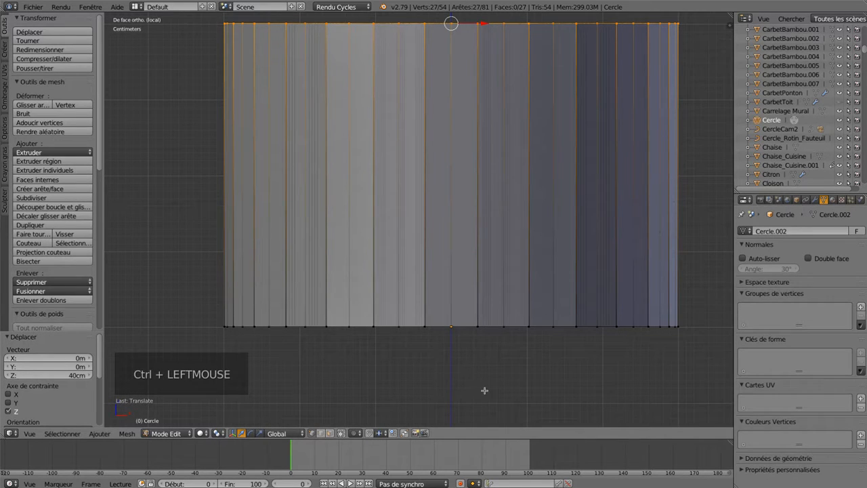
pyautogui.keyDown('shift'); pyautogui.moveTo(638, 390); pyautogui.dragTo(631, 24, button='middle'); pyautogui.keyUp('shift')
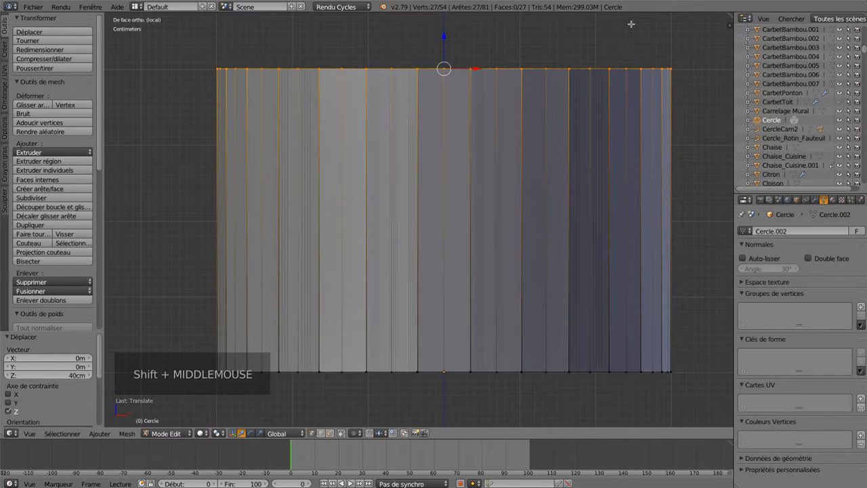
pyautogui.scroll(-1, 631, 24)
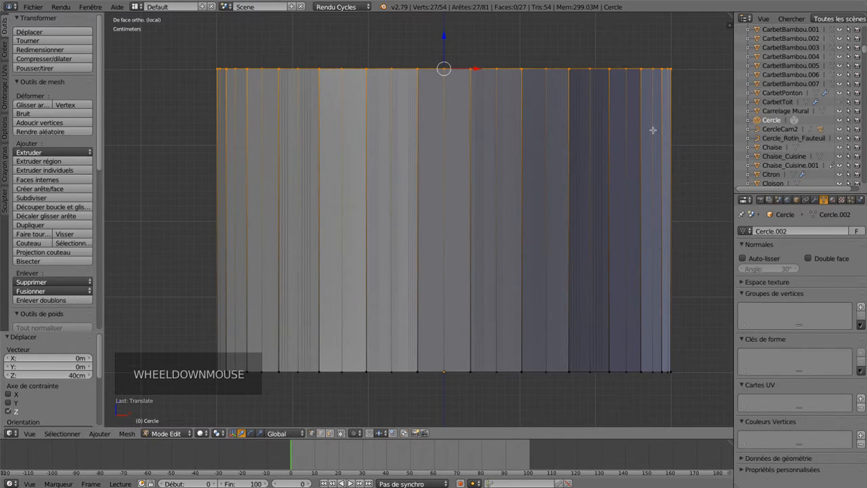
# Taper the lampshade by scaling its top ring to about 0.497 and again by about 0.667.
pyautogui.press('s')
pyautogui.press('s')
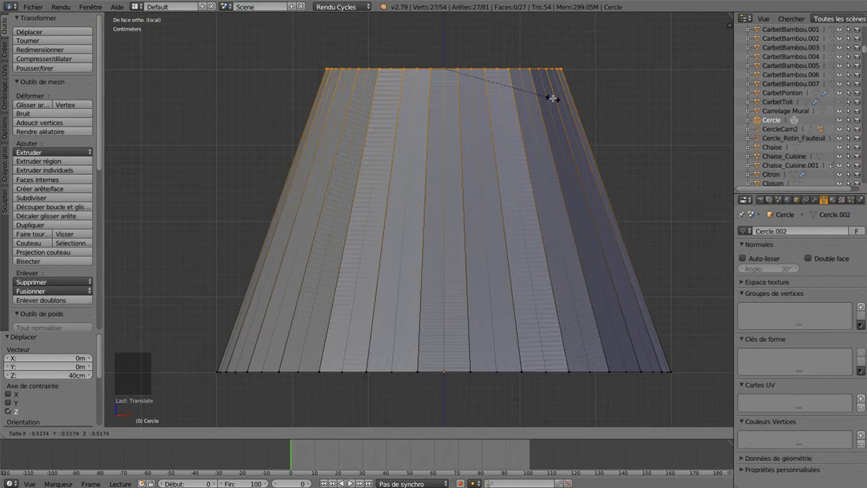
pyautogui.keyDown('shift'); pyautogui.click(502, 67); pyautogui.keyUp('shift')
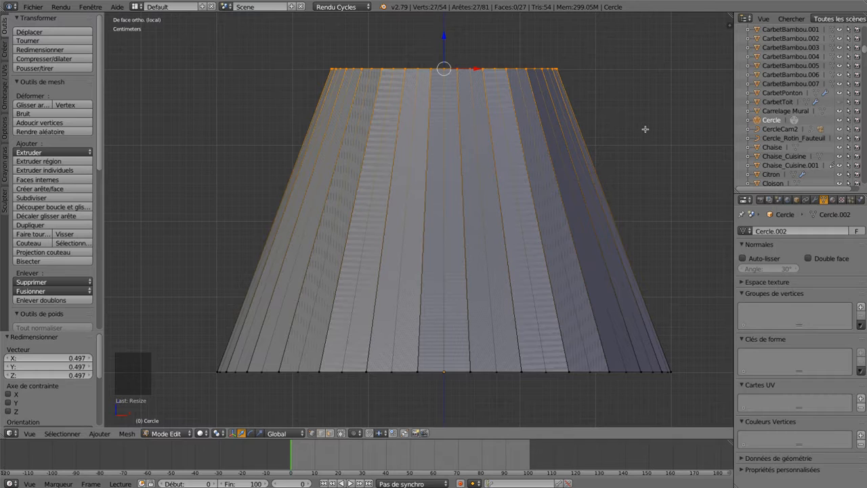
pyautogui.press('s')
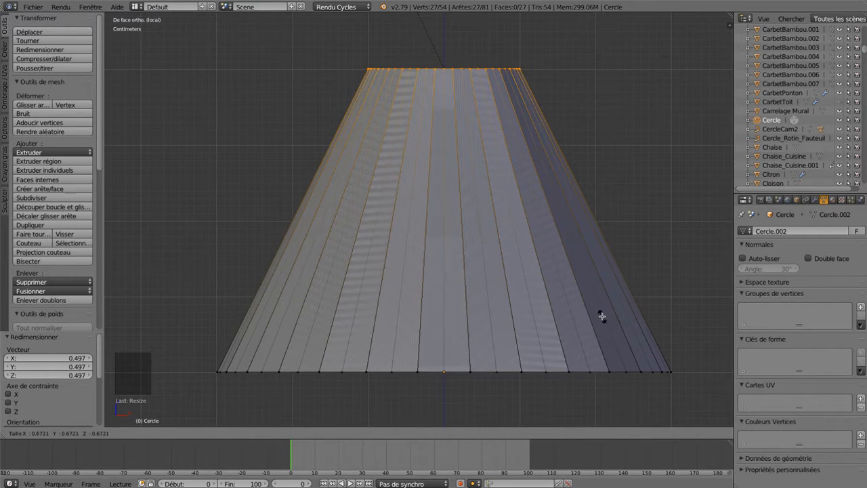
pyautogui.keyDown('shift'); pyautogui.click(569, 253); pyautogui.keyUp('shift')
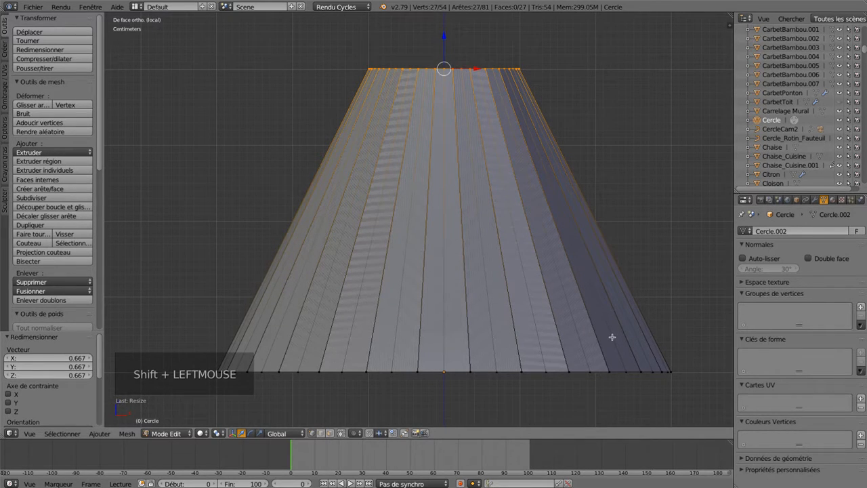
# Duplicate the top ring in wireframe display and lower the copy about 30.2 cm along the global Z axis.
pyautogui.moveTo(676, 319); pyautogui.dragTo(655, 248, button='middle')
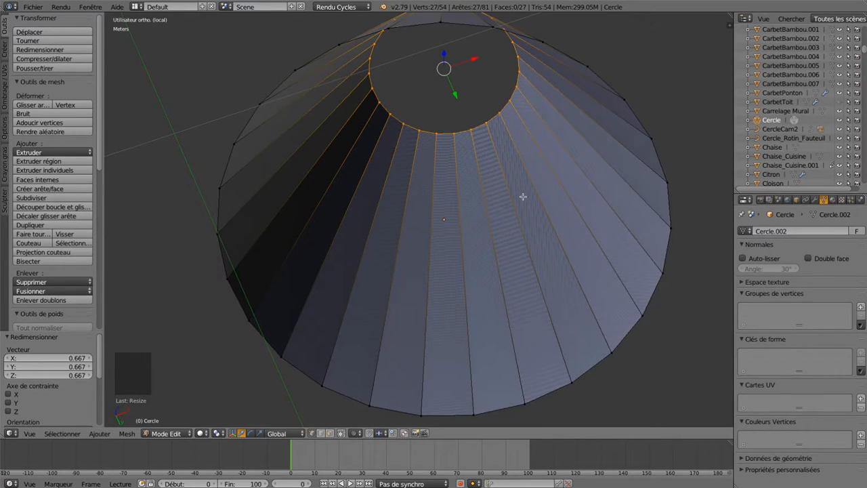
pyautogui.press('KP_1')
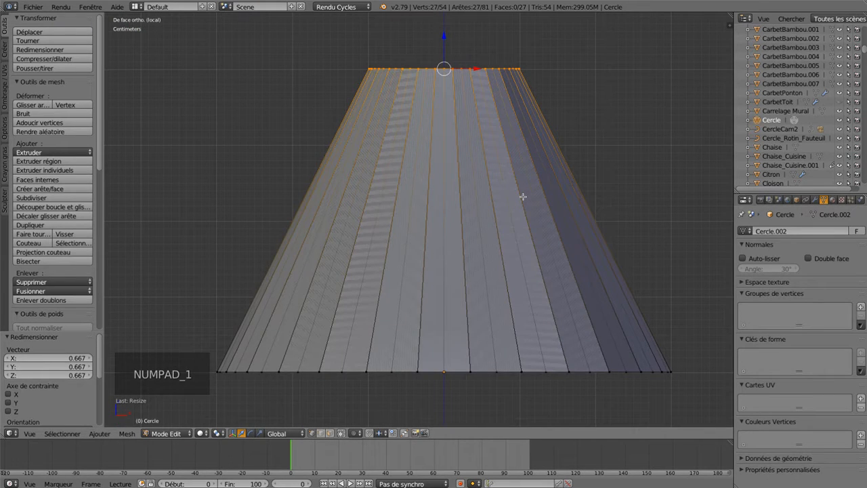
pyautogui.press('z')
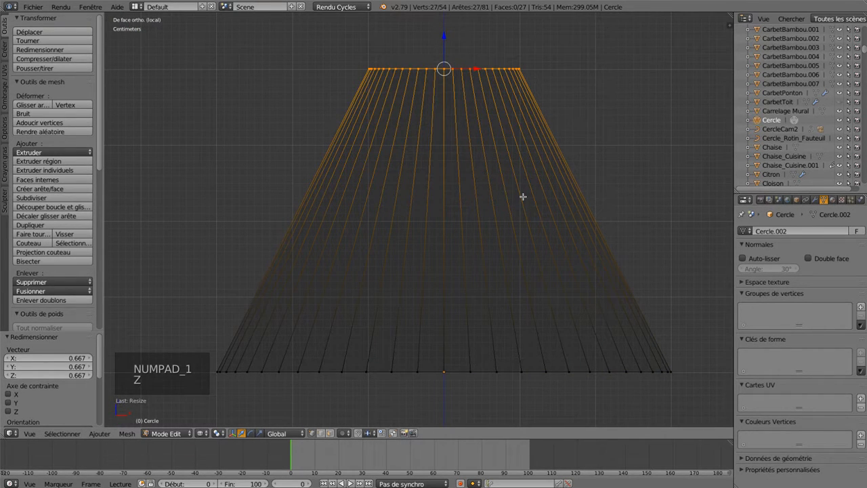
pyautogui.hotkey('shift', 'd')
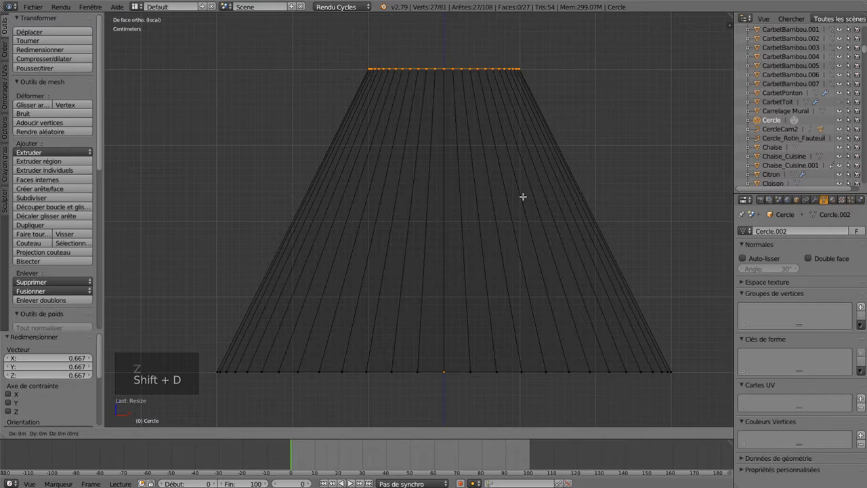
pyautogui.rightClick(533, 374)
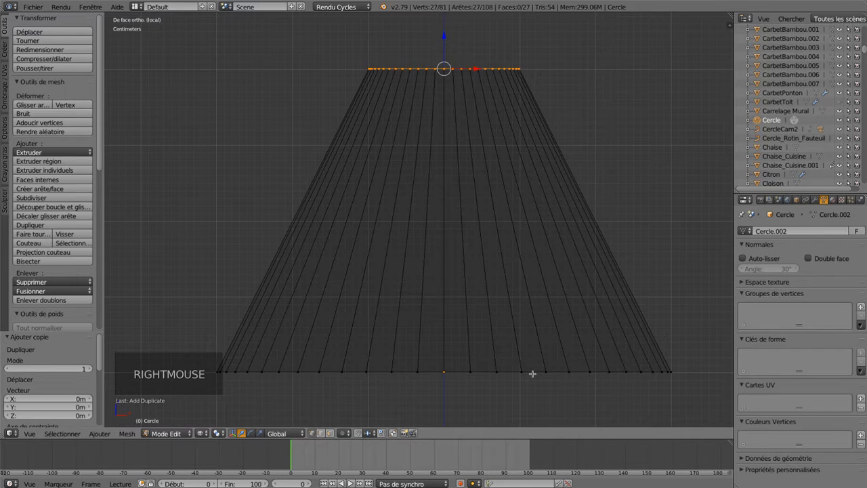
pyautogui.press('g')
pyautogui.press('g')
pyautogui.press('z')
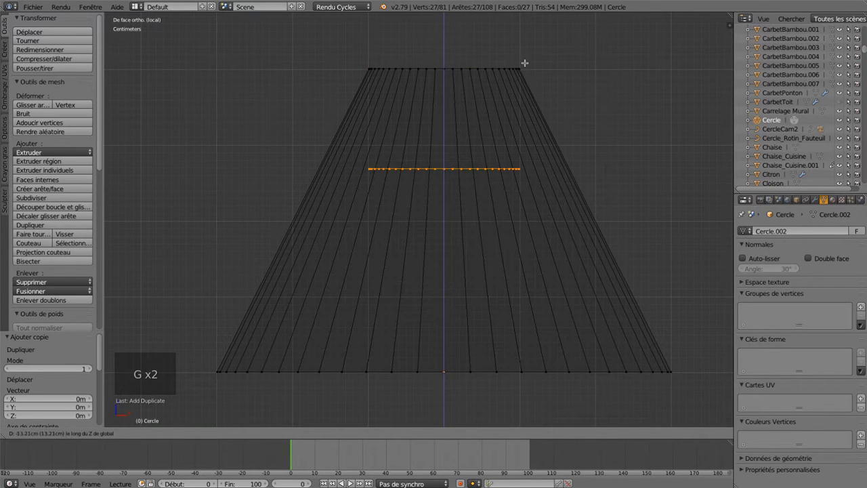
pyautogui.keyDown('shift'); pyautogui.click(517, 186); pyautogui.keyUp('shift')
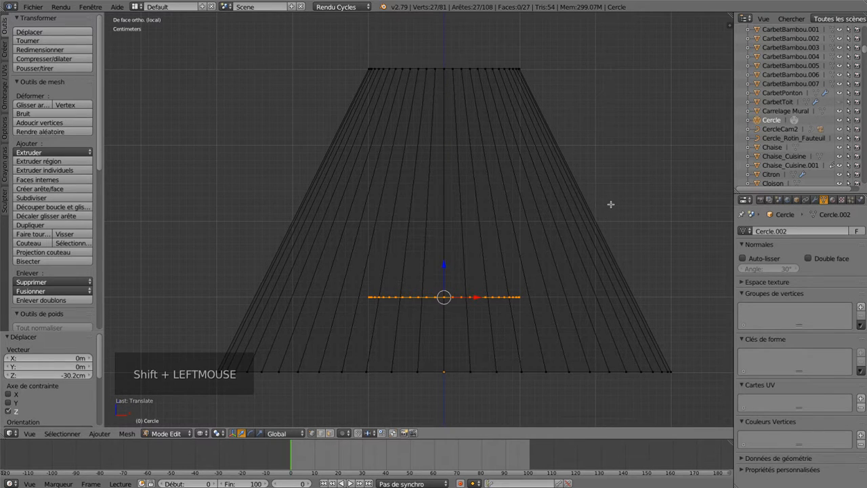
# Select the duplicated ring inside the shade as an edge loop and scale it down to about 0.106.
pyautogui.press('a')
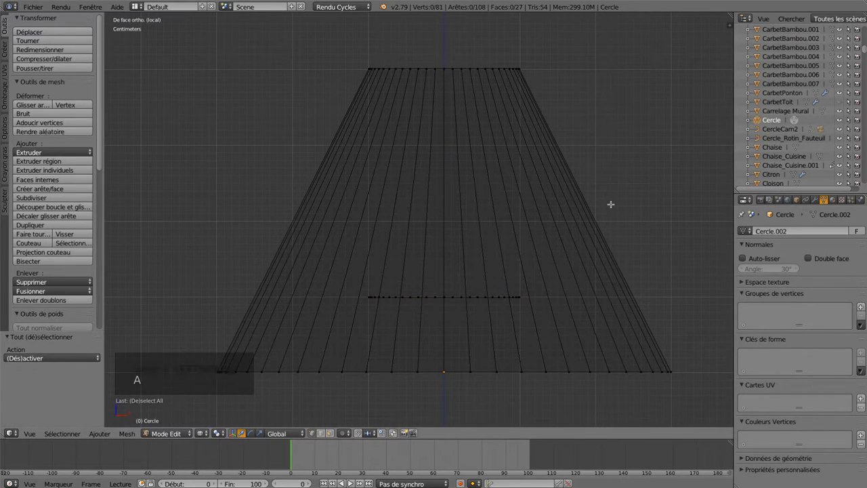
pyautogui.press('z')
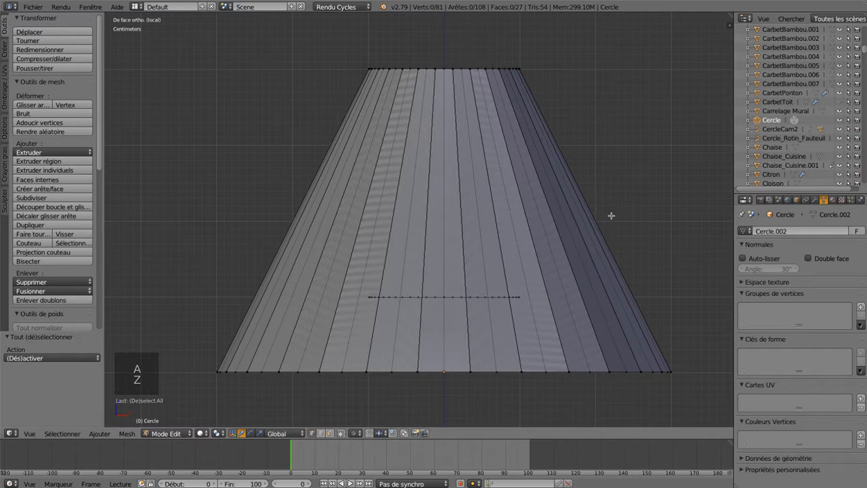
pyautogui.moveTo(625, 206)
pyautogui.mouseDown(button='middle')
pyautogui.moveTo(565, 240)
pyautogui.moveTo(556, 294)
pyautogui.moveTo(559, 233)
pyautogui.moveTo(600, 119)
pyautogui.moveTo(598, 135)
pyautogui.mouseUp(button='middle')
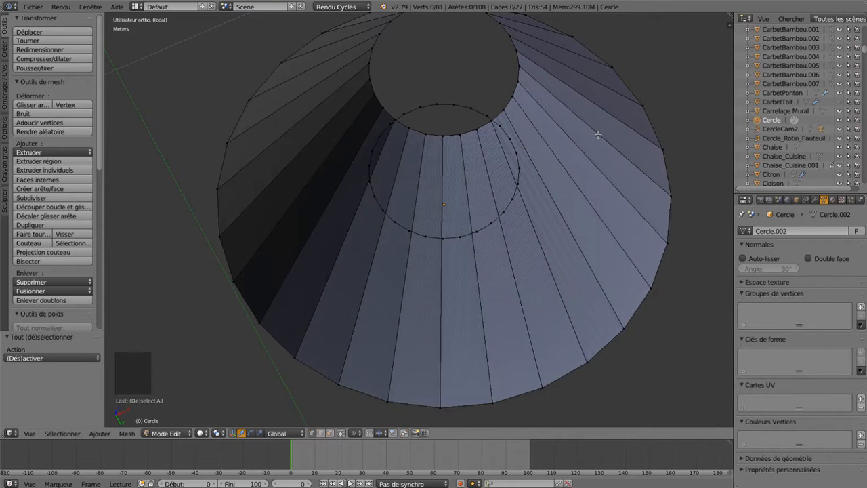
pyautogui.keyDown('alt'); pyautogui.rightClick(513, 147); pyautogui.keyUp('alt')
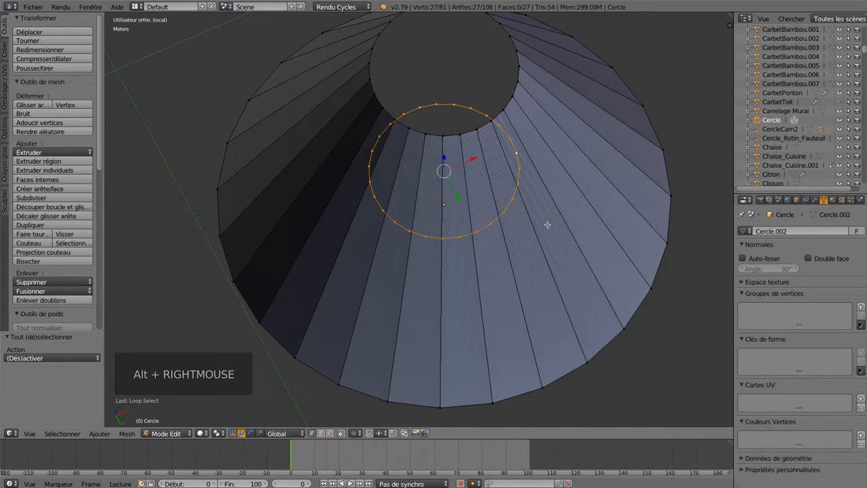
pyautogui.press('KP_7')
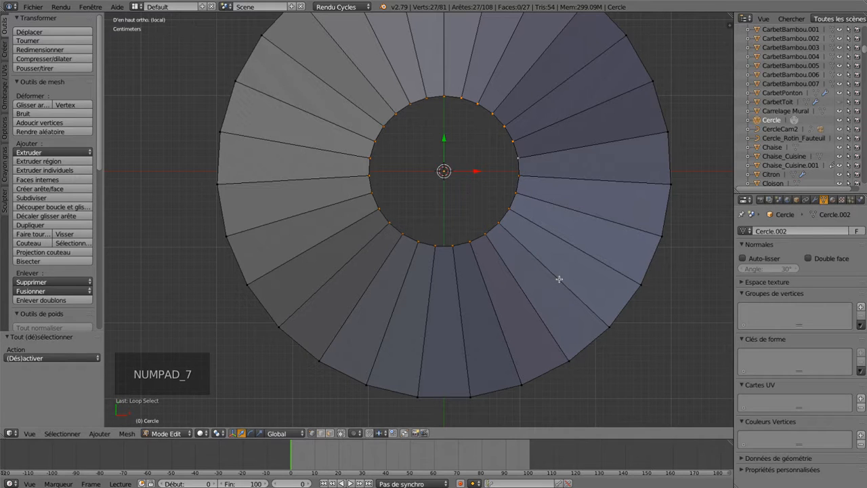
pyautogui.press('s')
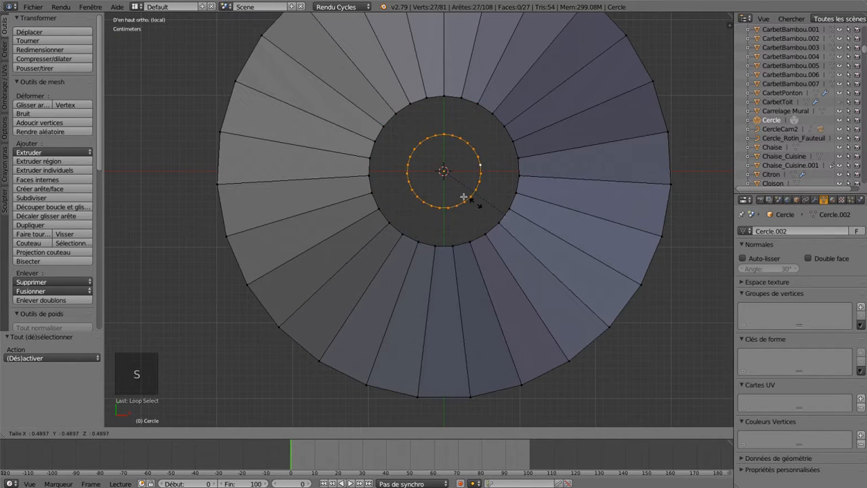
pyautogui.click(456, 184)
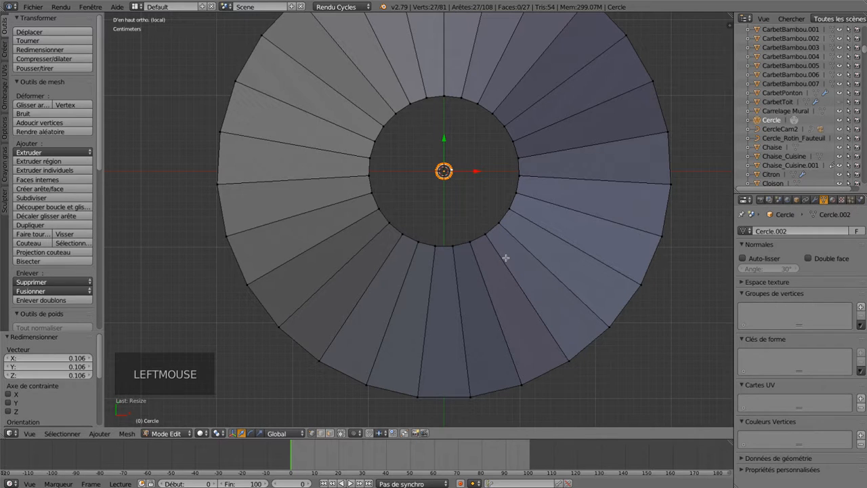
# Enlarge the small inner ring in wireframe display by about 1.846 and again by about 1.479.
pyautogui.press('KP_1')
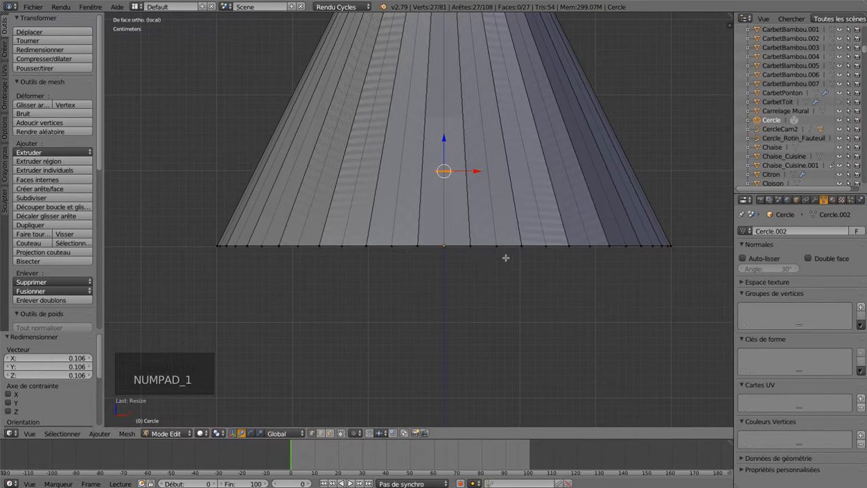
pyautogui.press('z')
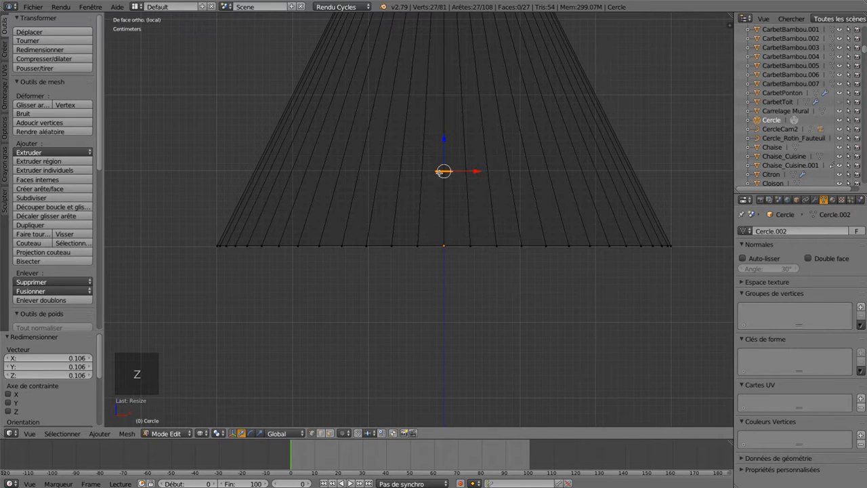
pyautogui.scroll(3, 485, 293)
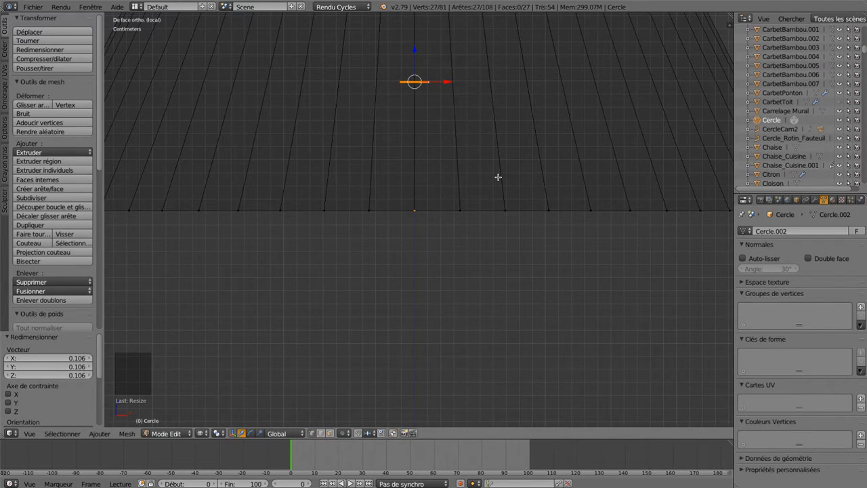
pyautogui.press('s')
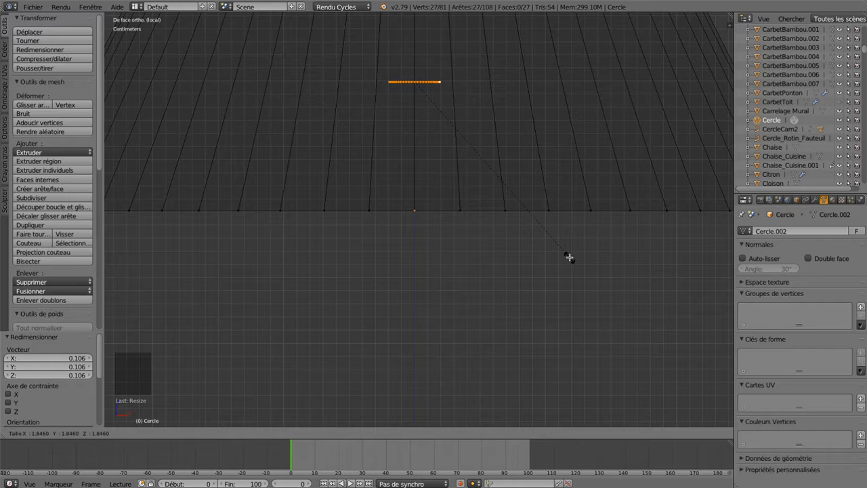
pyautogui.click(569, 258)
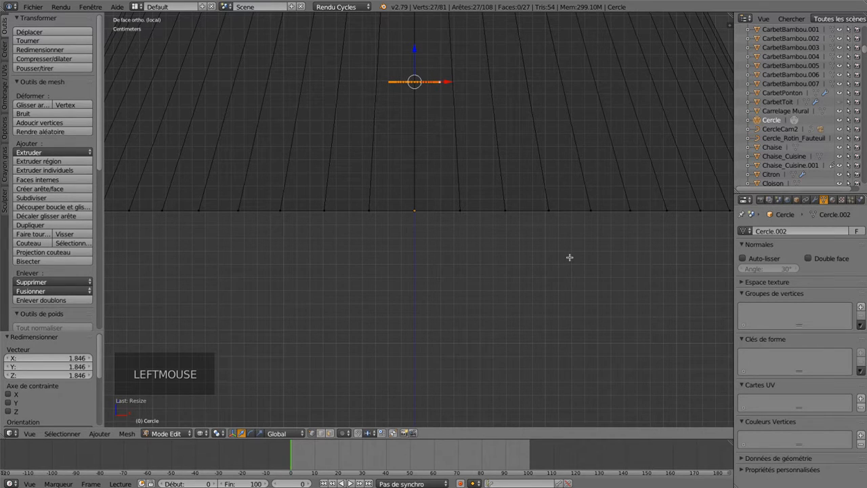
pyautogui.press('s')
pyautogui.press('s')
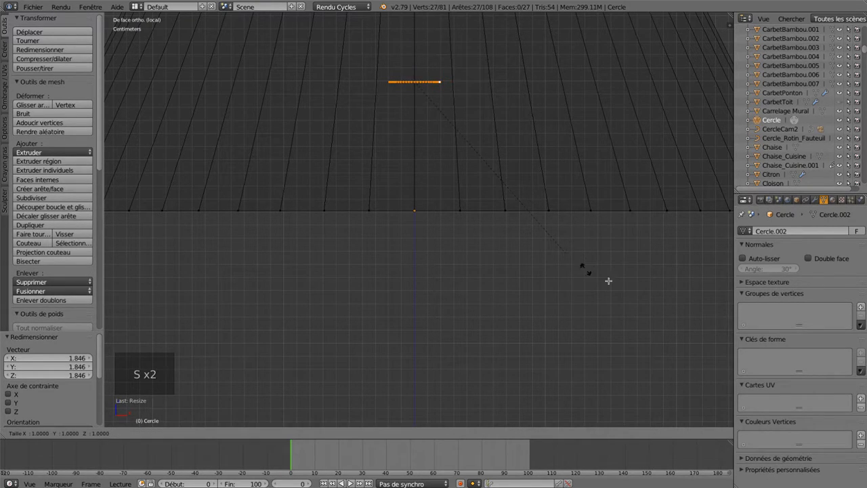
pyautogui.click(667, 320)
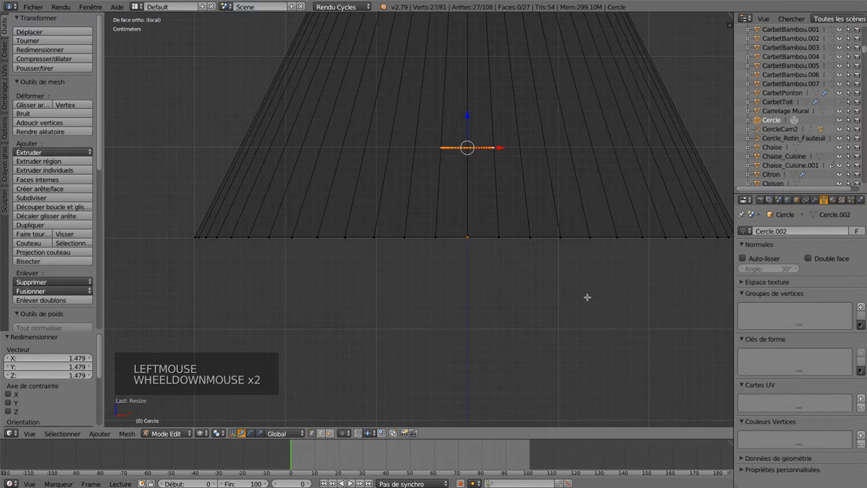
# Join the small ring's rearmost vertex on the Y axis to the matching vertex of the shade's top ring with an edge.
pyautogui.keyDown('shift'); pyautogui.moveTo(614, 258); pyautogui.dragTo(562, 268, button='middle'); pyautogui.keyUp('shift')
pyautogui.scroll(-1, 587, 280)
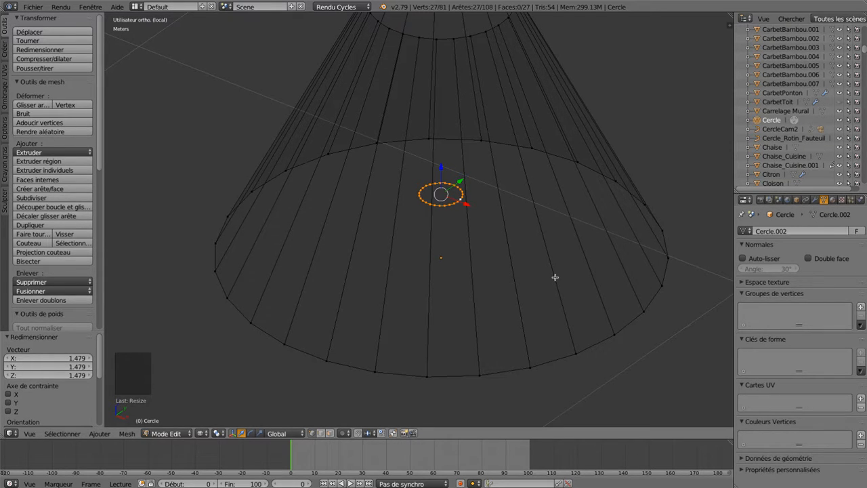
pyautogui.press('KP_7')
pyautogui.scroll(3, 555, 276)
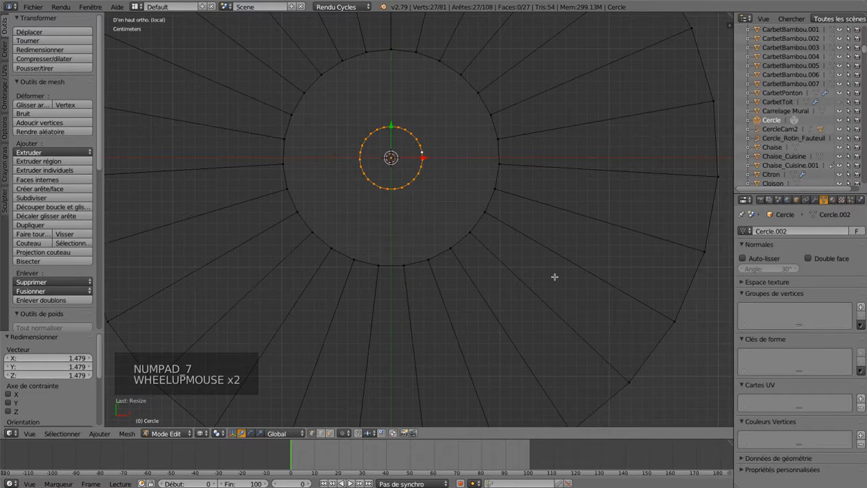
pyautogui.keyDown('shift'); pyautogui.moveTo(547, 210); pyautogui.dragTo(586, 279, button='middle'); pyautogui.keyUp('shift')
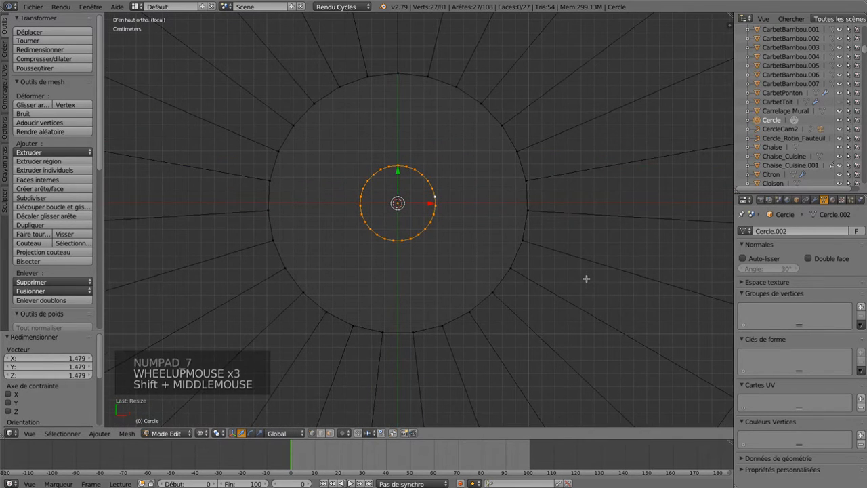
pyautogui.rightClick(398, 166)
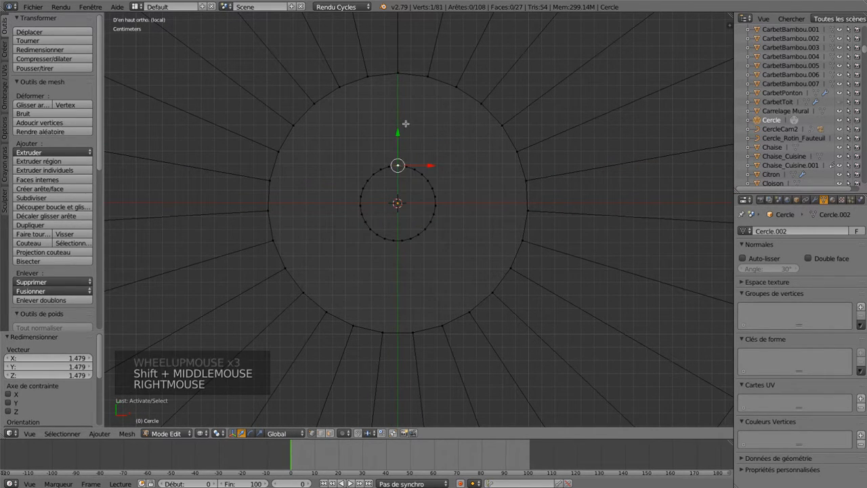
pyautogui.keyDown('shift'); pyautogui.rightClick(399, 75); pyautogui.keyUp('shift')
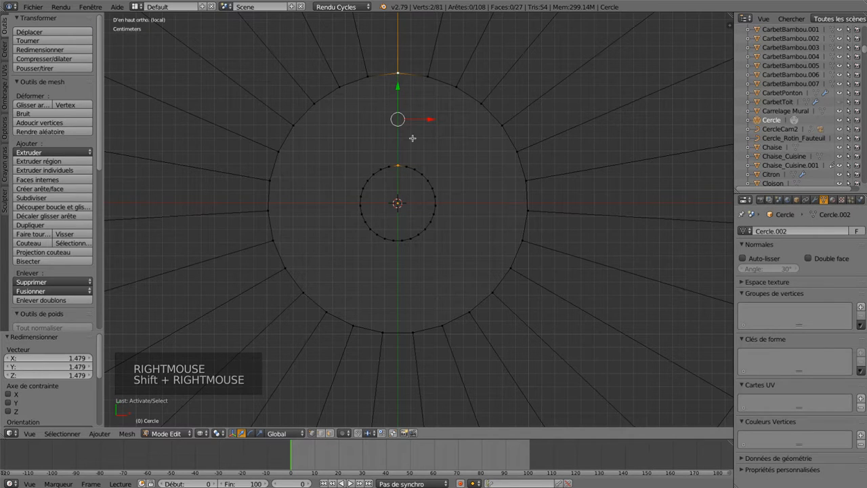
pyautogui.press('f')
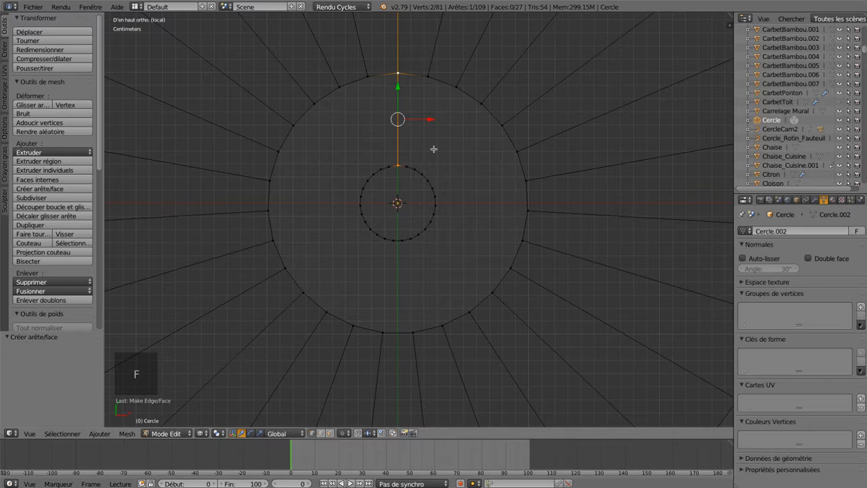
pyautogui.press('f')
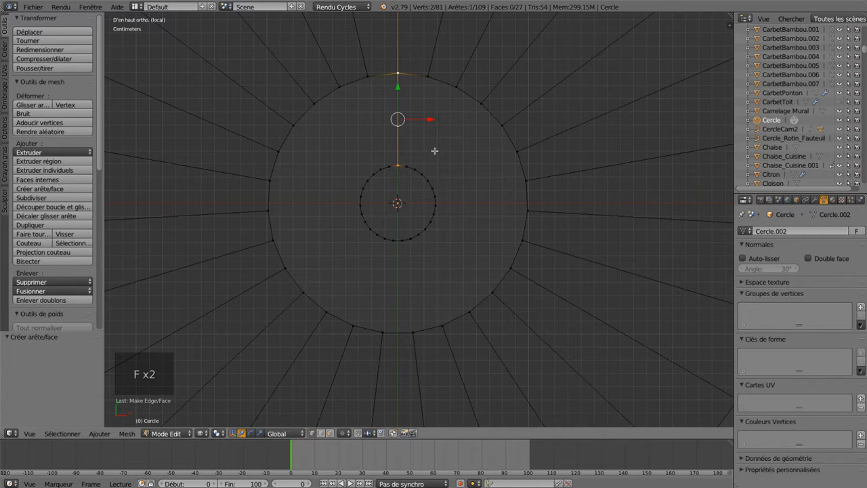
# Join the small ring's vertex a third of the way round on the +X, -Y side to the aligned top-ring vertex with an edge.
pyautogui.press('a')
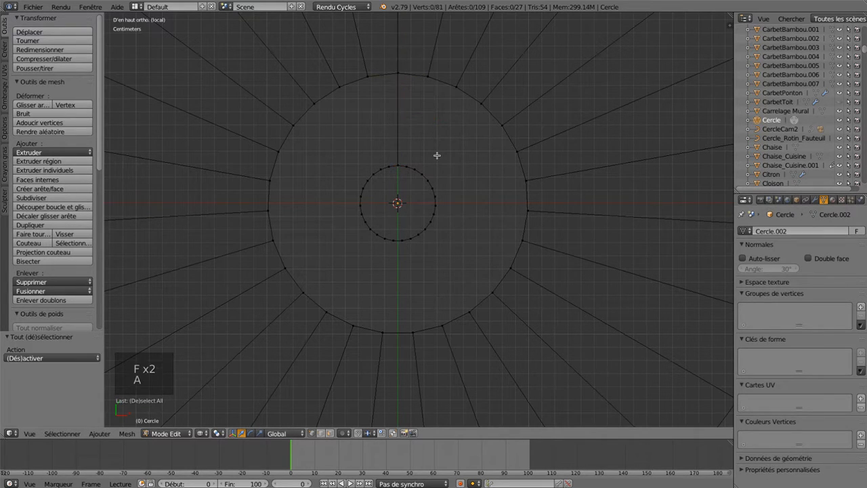
pyautogui.rightClick(409, 164)
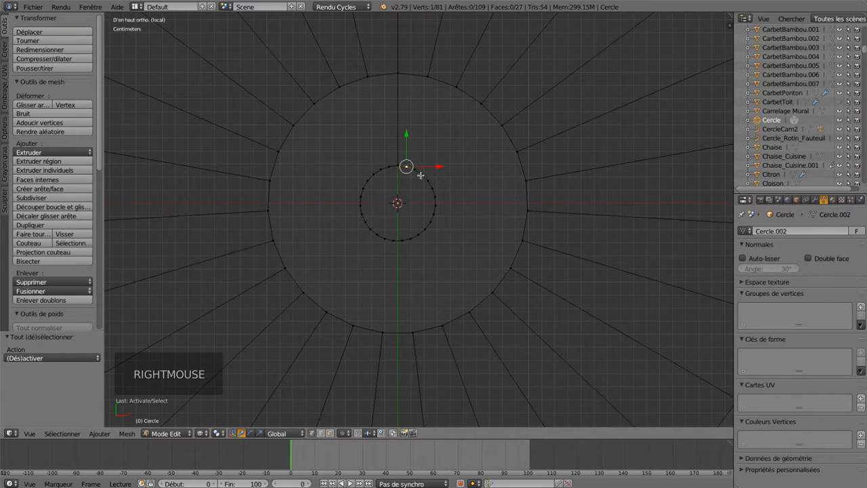
pyautogui.rightClick(391, 166)
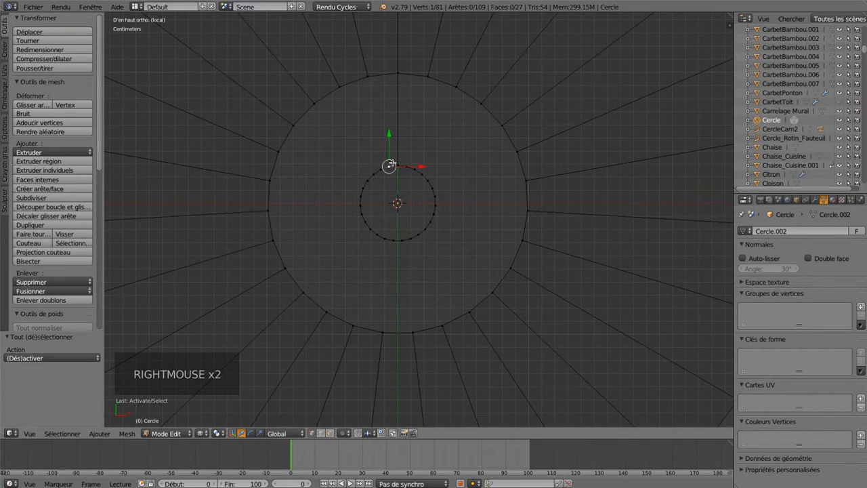
pyautogui.rightClick(400, 166)
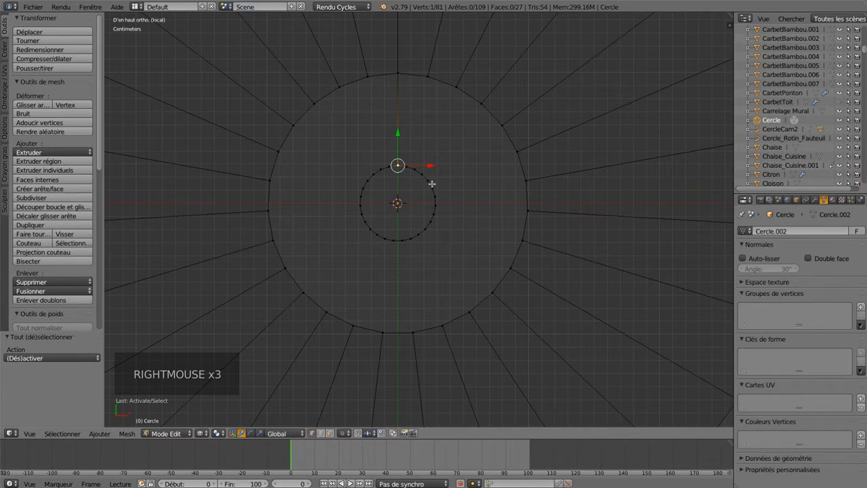
pyautogui.rightClick(431, 222)
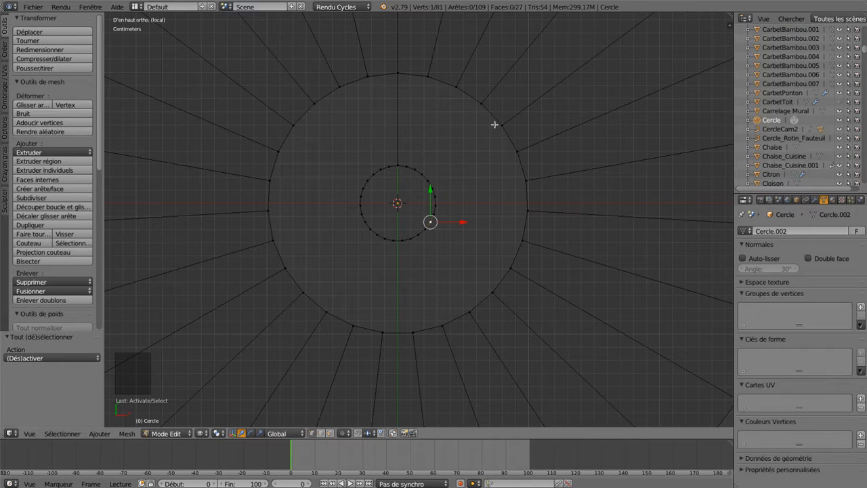
pyautogui.keyDown('shift'); pyautogui.rightClick(511, 269); pyautogui.keyUp('shift')
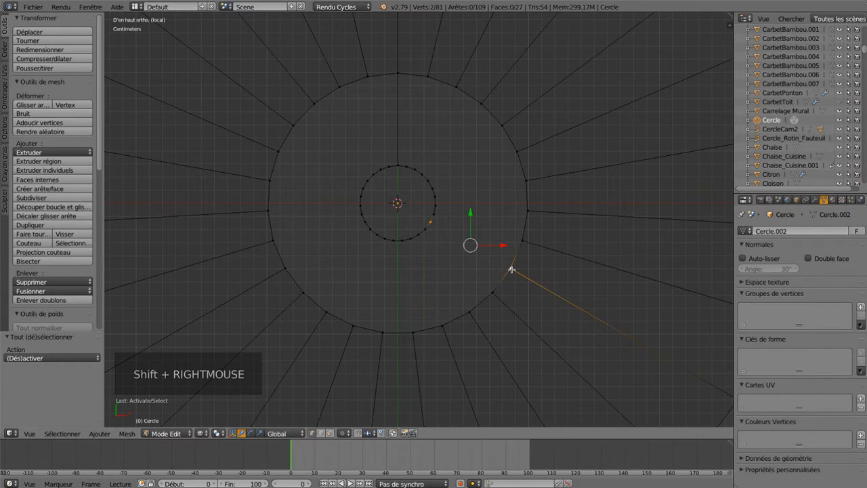
pyautogui.press('f')
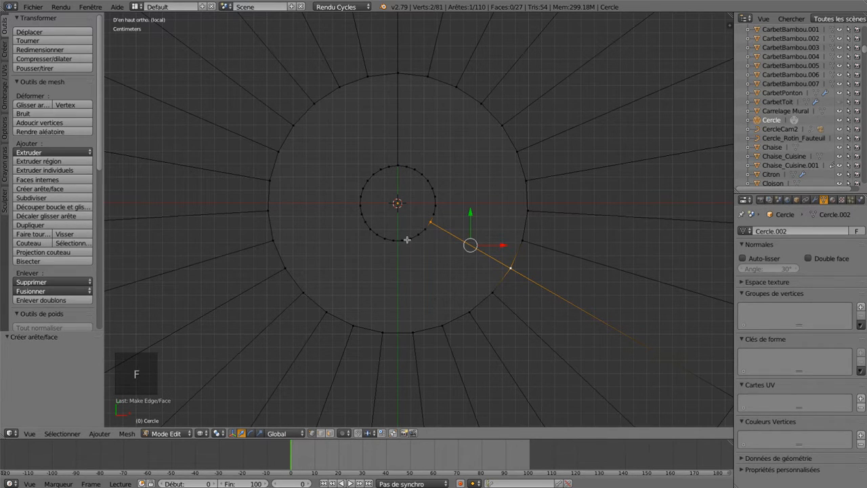
# Join the small ring's mirrored -X, -Y vertex to the aligned top-ring vertex with an edge and return to solid display.
pyautogui.rightClick(366, 221)
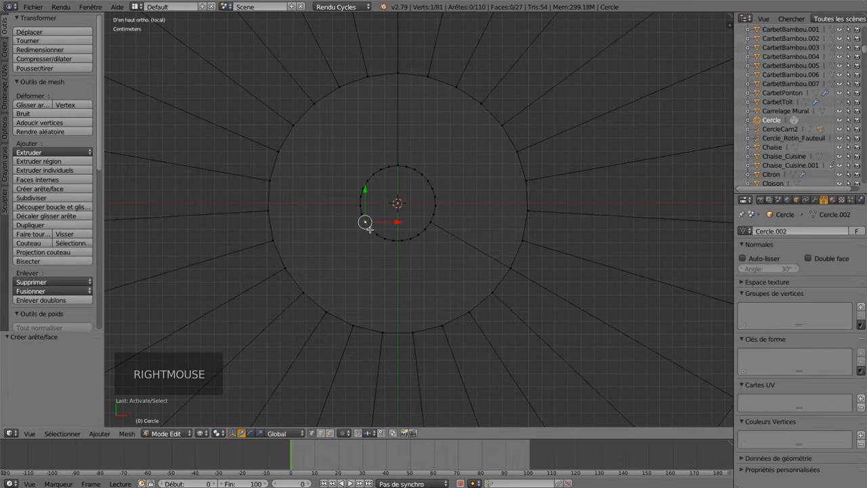
pyautogui.keyDown('shift'); pyautogui.rightClick(284, 268); pyautogui.keyUp('shift')
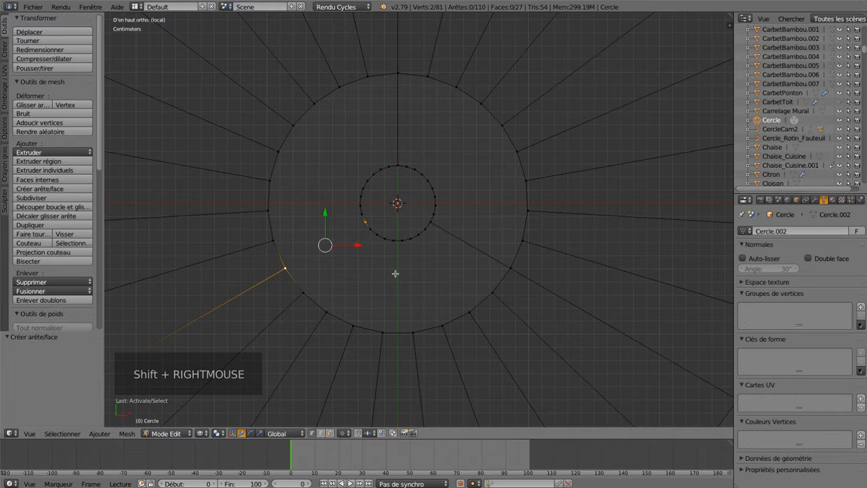
pyautogui.press('f')
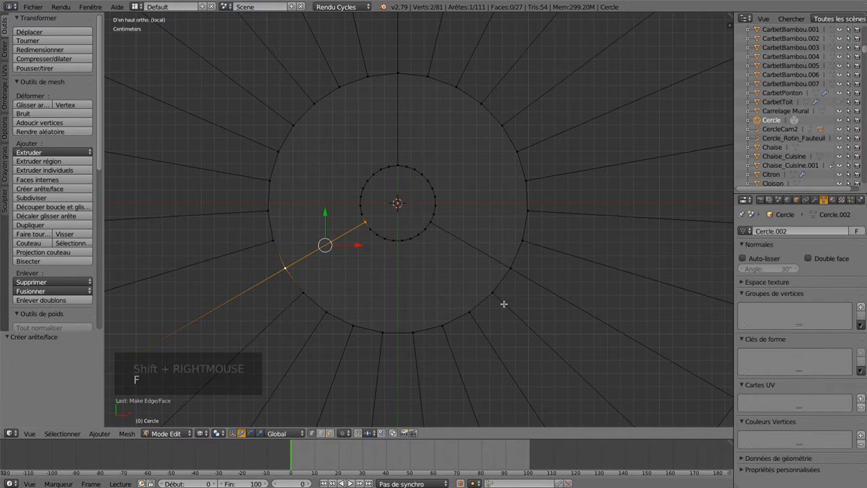
pyautogui.press('z')
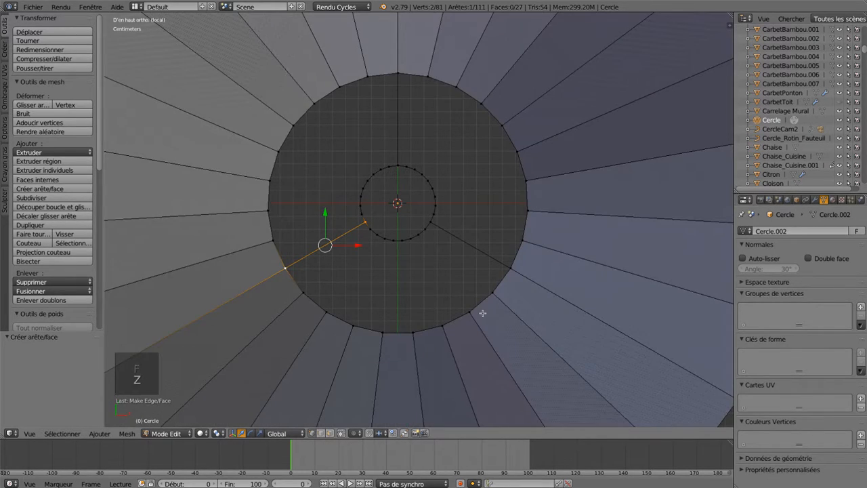
pyautogui.moveTo(481, 331); pyautogui.dragTo(427, 326, button='middle')
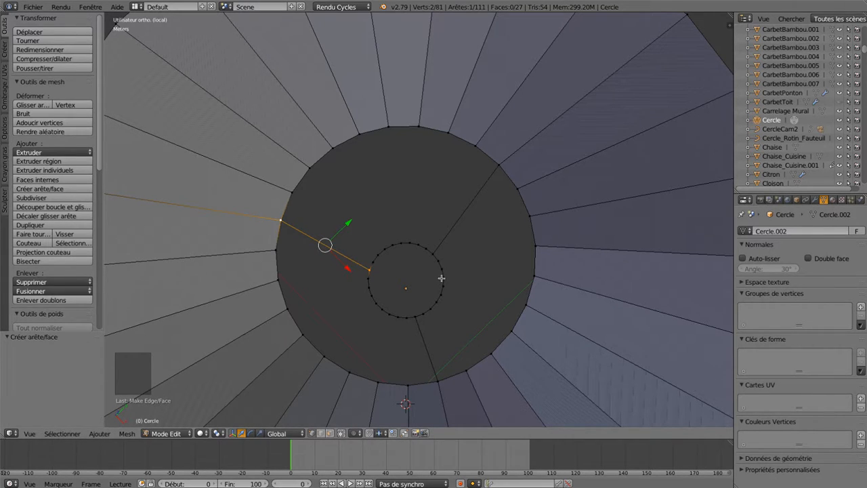
pyautogui.keyDown('alt'); pyautogui.rightClick(441, 278); pyautogui.keyUp('alt')
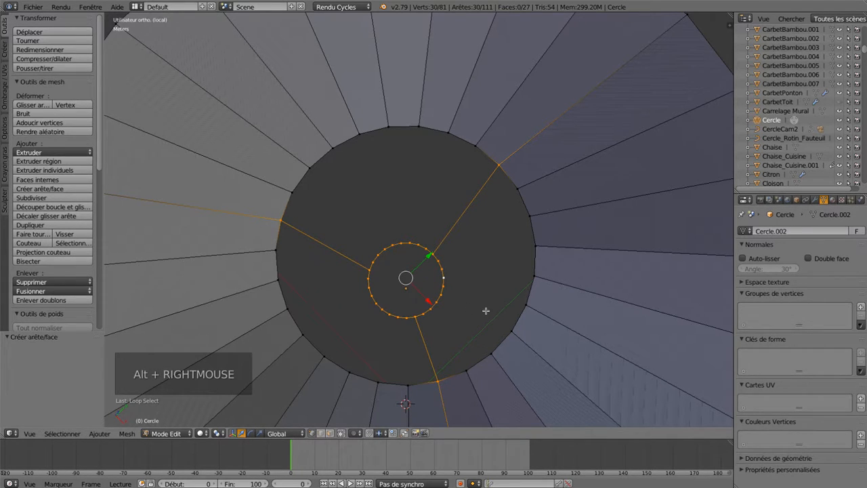
pyautogui.press('e')
pyautogui.press('s')
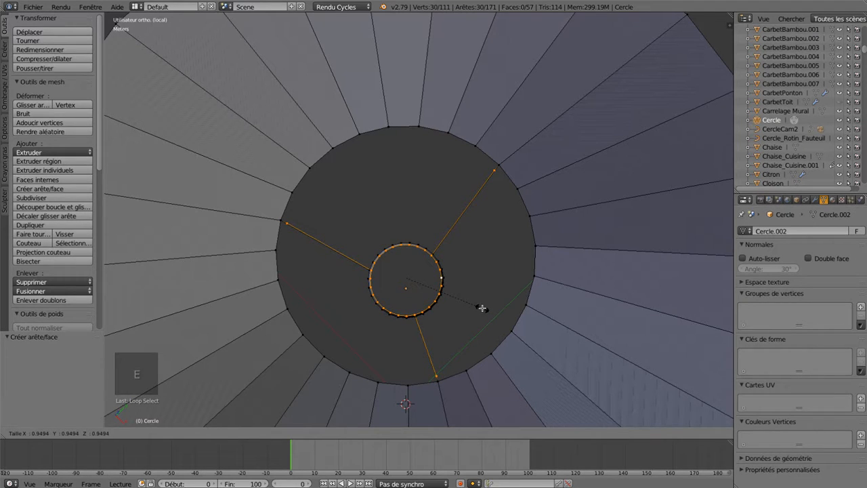
pyautogui.rightClick(482, 308)
pyautogui.press('super+z')
pyautogui.press('super+z')
pyautogui.press('super+z')
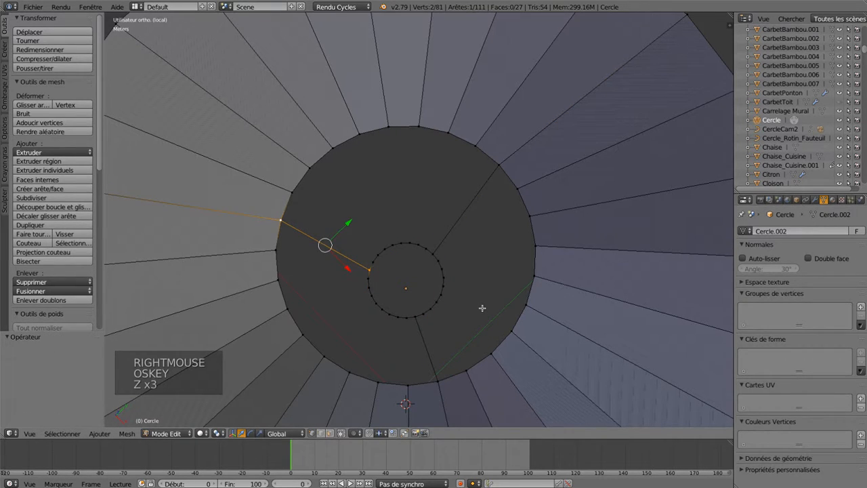
# Select the small ring's loop without the three top-ring vertices and extrude it inward, scaled to about 0.747.
pyautogui.press('a')
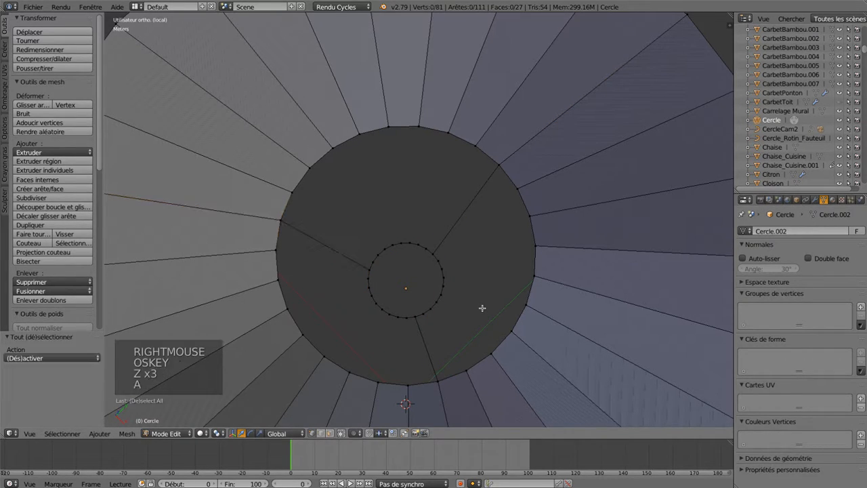
pyautogui.keyDown('alt'); pyautogui.rightClick(443, 282); pyautogui.keyUp('alt')
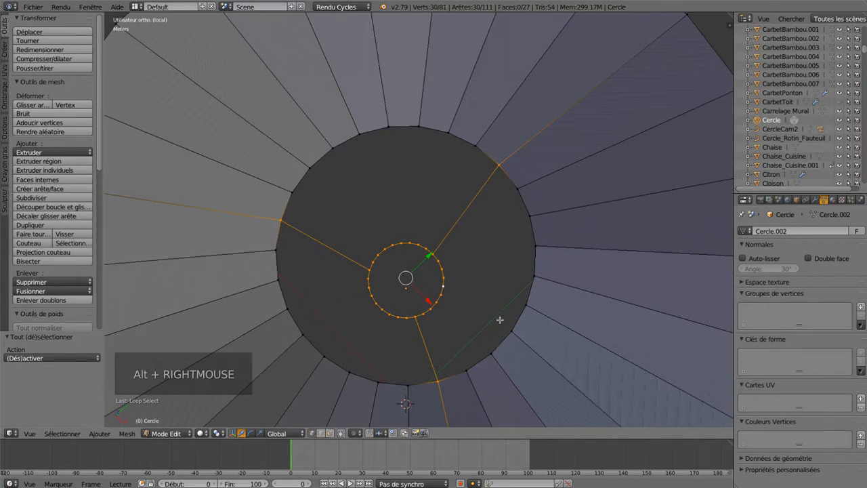
pyautogui.keyDown('shift'); pyautogui.rightClick(495, 164); pyautogui.keyUp('shift')
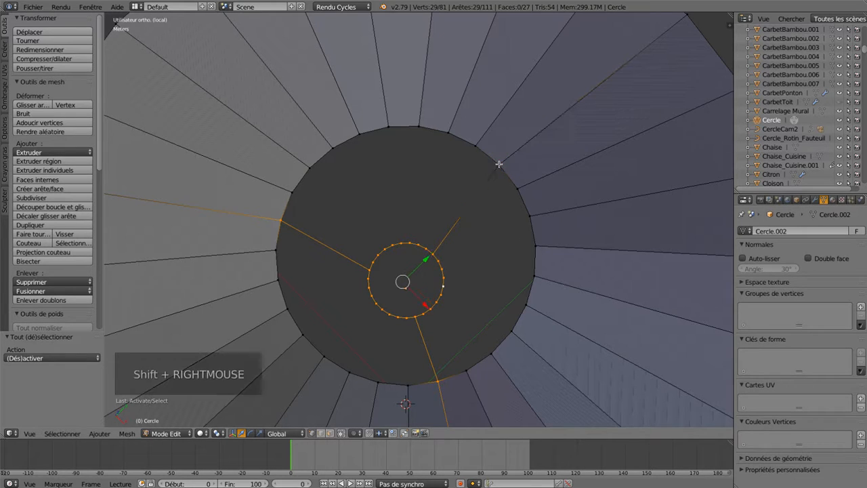
pyautogui.keyDown('shift'); pyautogui.rightClick(270, 224); pyautogui.keyUp('shift')
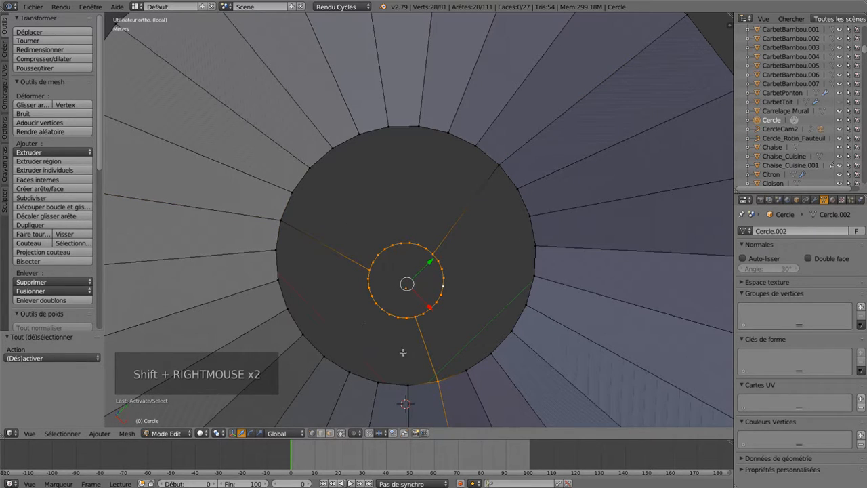
pyautogui.keyDown('shift'); pyautogui.rightClick(443, 384); pyautogui.keyUp('shift')
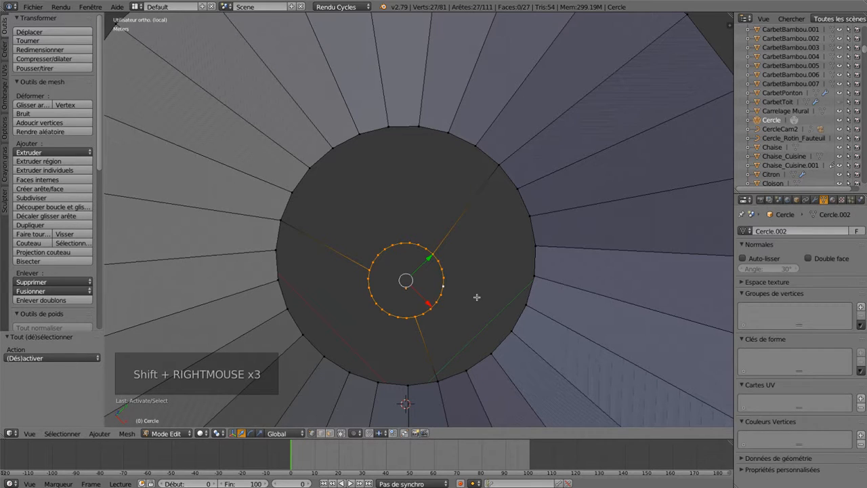
pyautogui.press('e')
pyautogui.press('s')
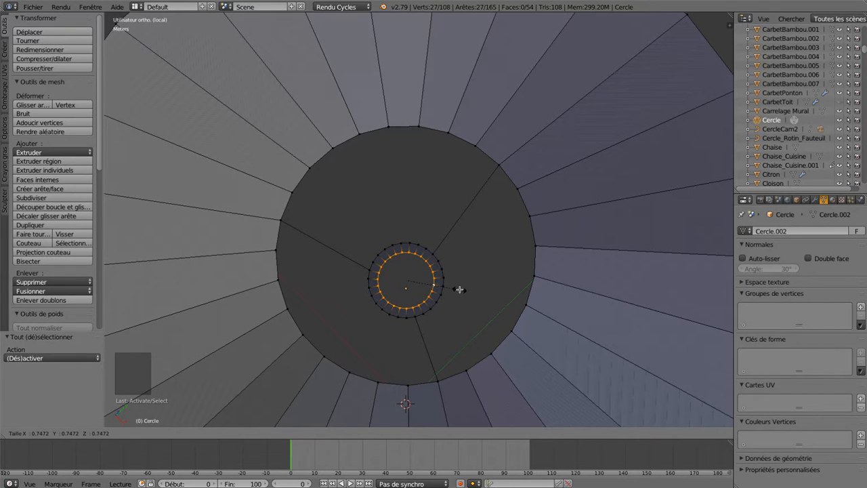
pyautogui.click(459, 289)
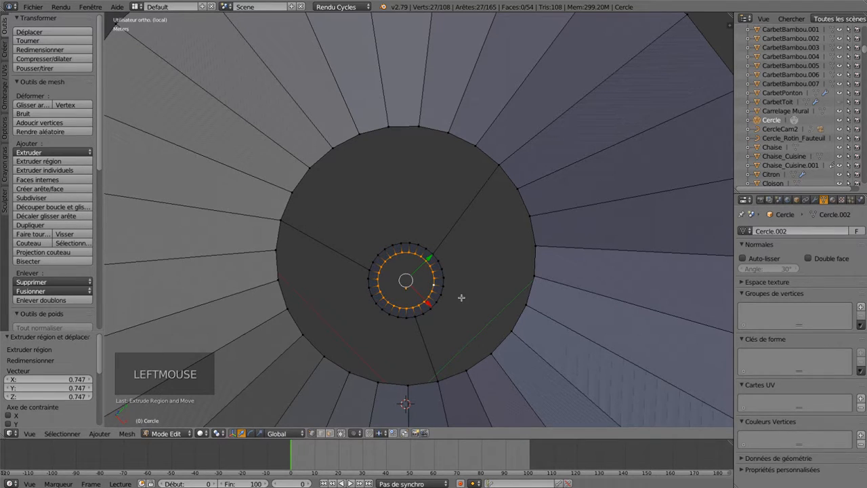
# Scale the small ring's extruded inner loop down further to about 0.836.
pyautogui.moveTo(456, 314); pyautogui.dragTo(498, 158, button='middle')
pyautogui.scroll(-1, 499, 157)
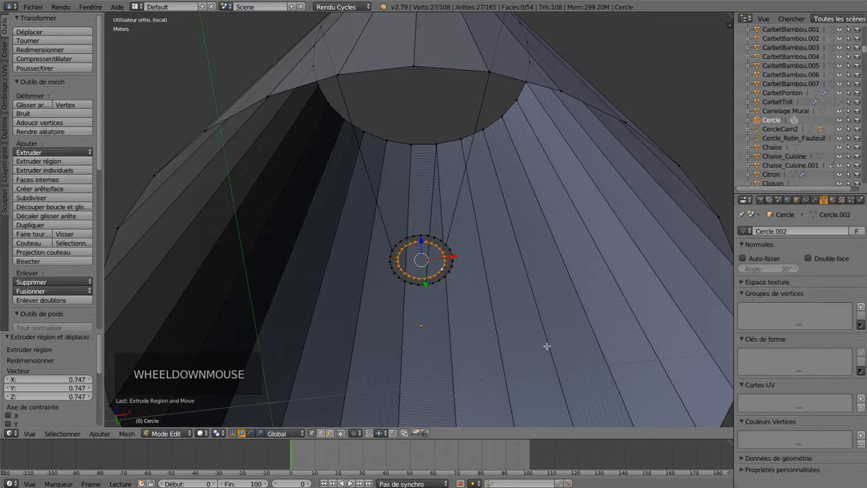
pyautogui.press('s')
pyautogui.press('s')
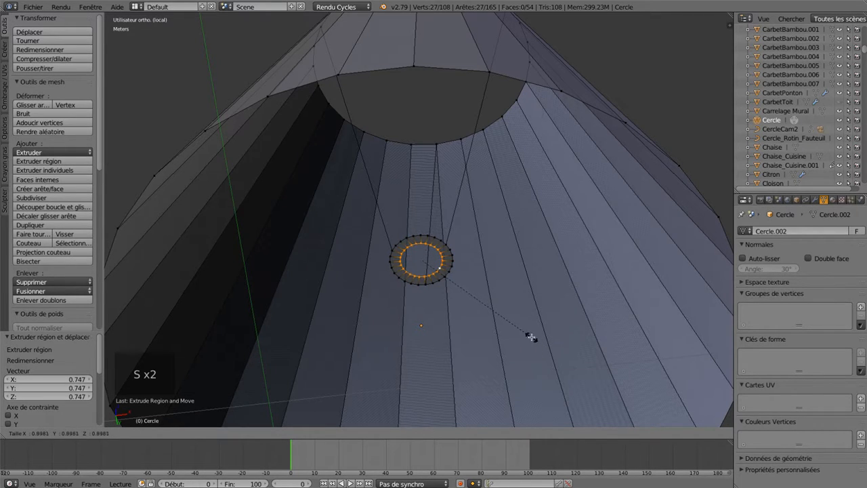
pyautogui.click(523, 332)
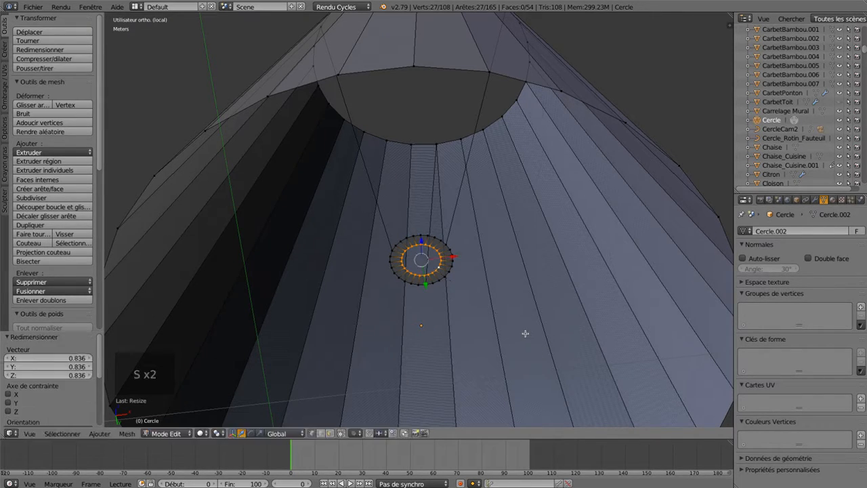
# Switch to face selection mode with nothing selected and save the file over the existing one.
pyautogui.hotkey('ctrl', 'Tab')
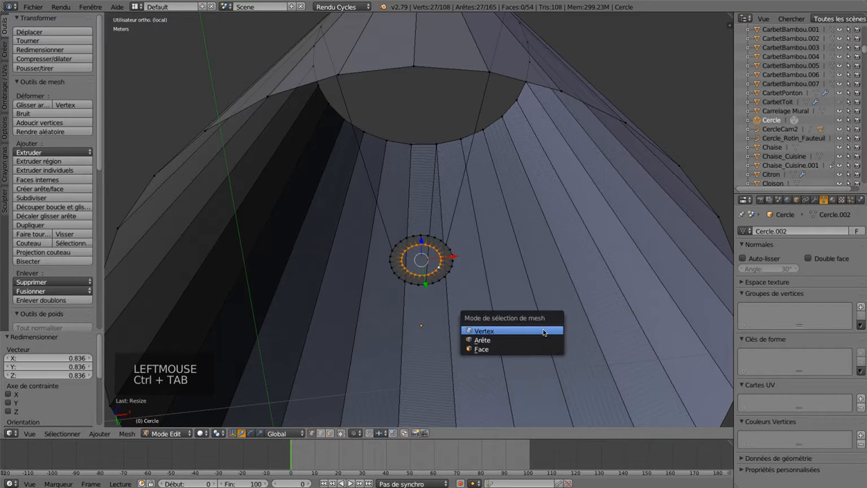
pyautogui.click(538, 350)
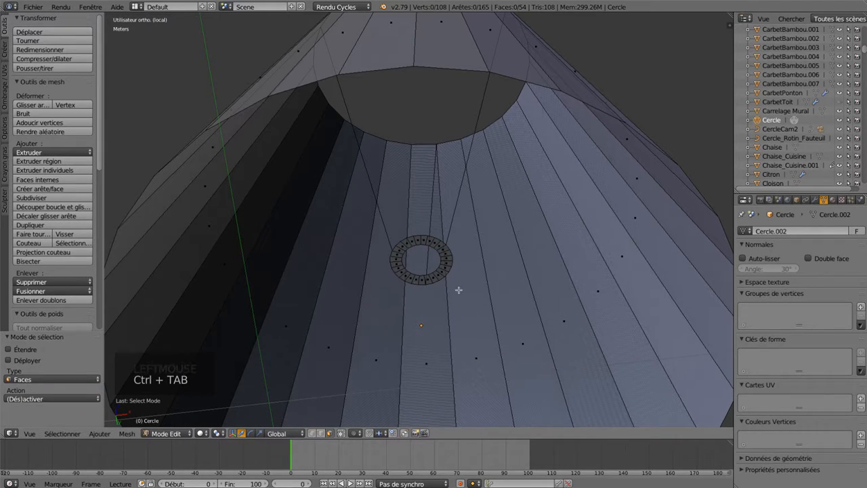
pyautogui.press('a')
pyautogui.press('a')
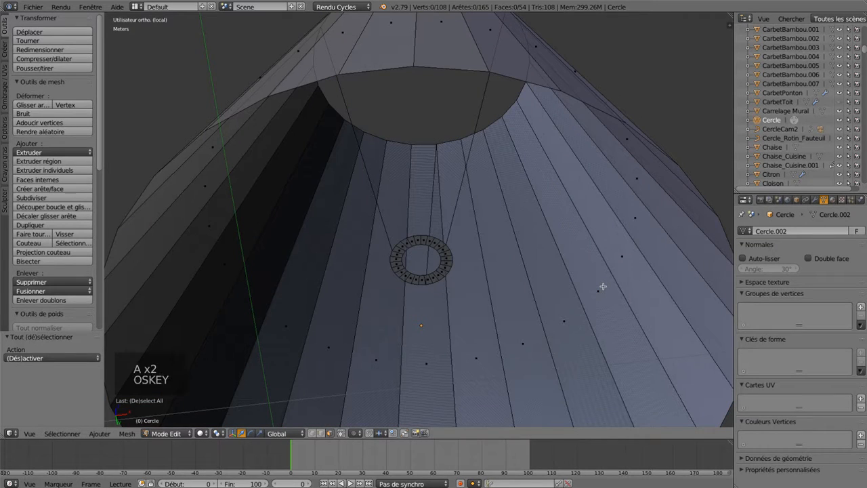
pyautogui.press('super+s')
pyautogui.click(603, 287)
# Try to select one of the edges linking the small ring to the top ring while in face selection mode.
pyautogui.moveTo(551, 275); pyautogui.dragTo(540, 238, button='middle')
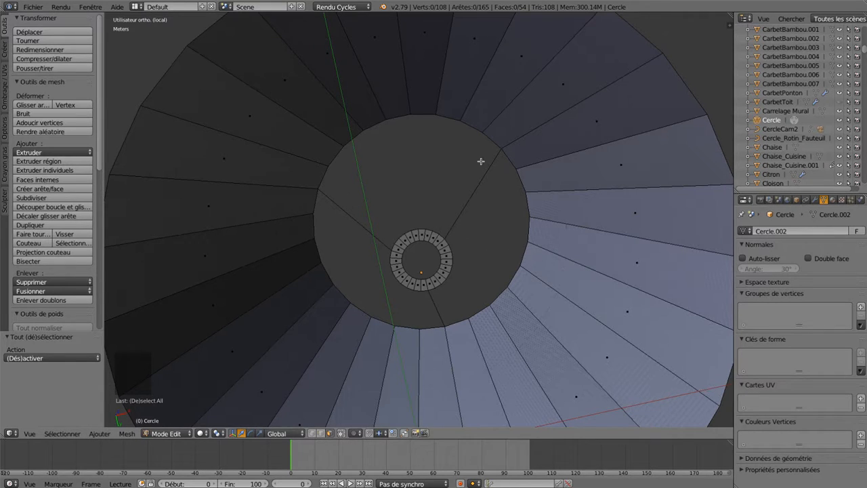
pyautogui.rightClick(464, 204)
pyautogui.rightClick(466, 204)
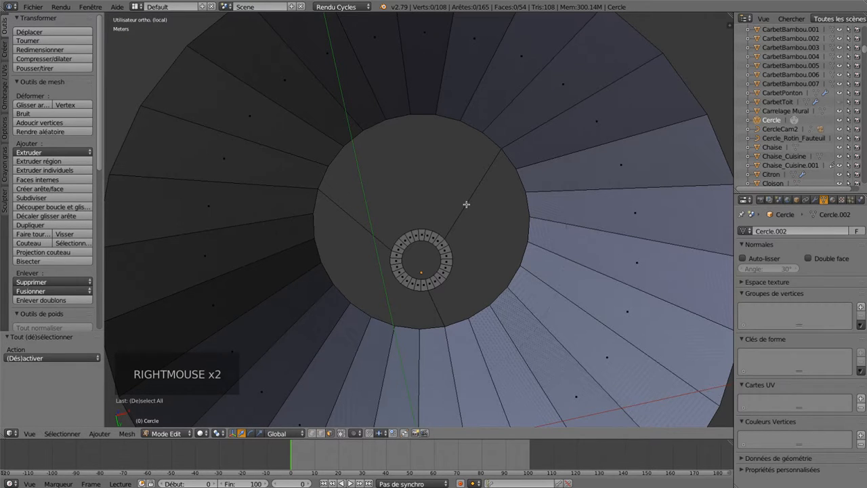
# Select the whole lampshade mesh, leave Edit Mode and convert the object to a curve from mesh.
pyautogui.press('a')
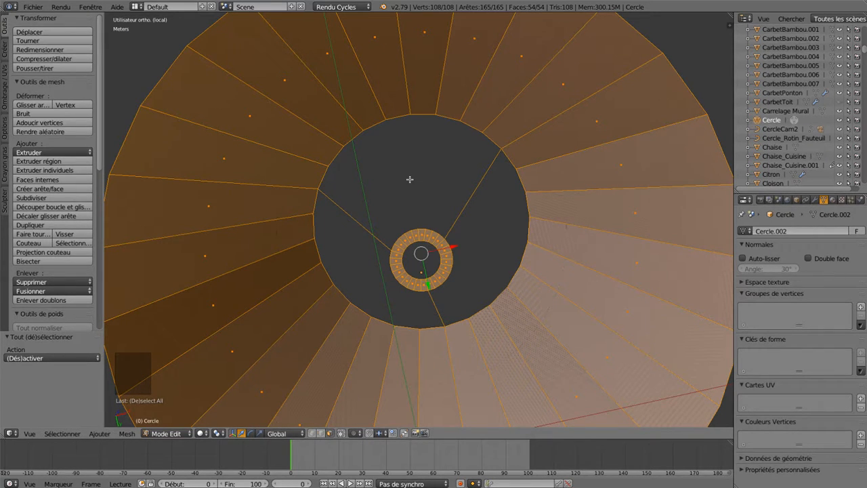
pyautogui.press('Tab')
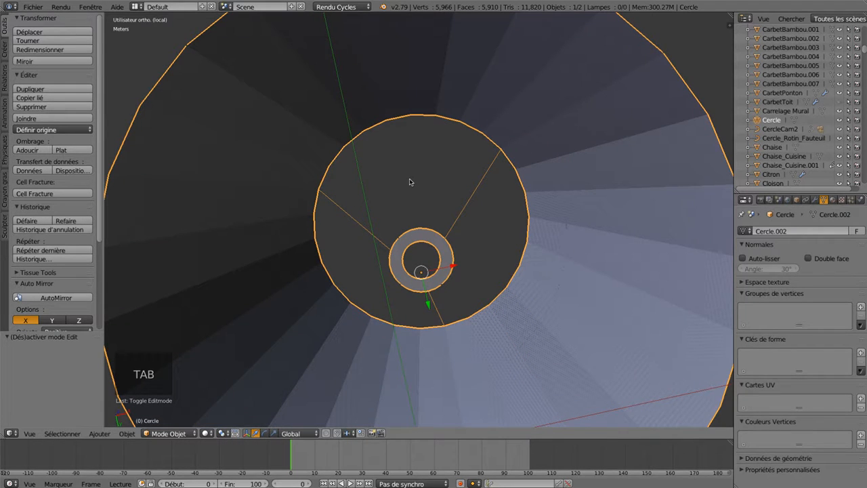
pyautogui.hotkey('alt', 'c')
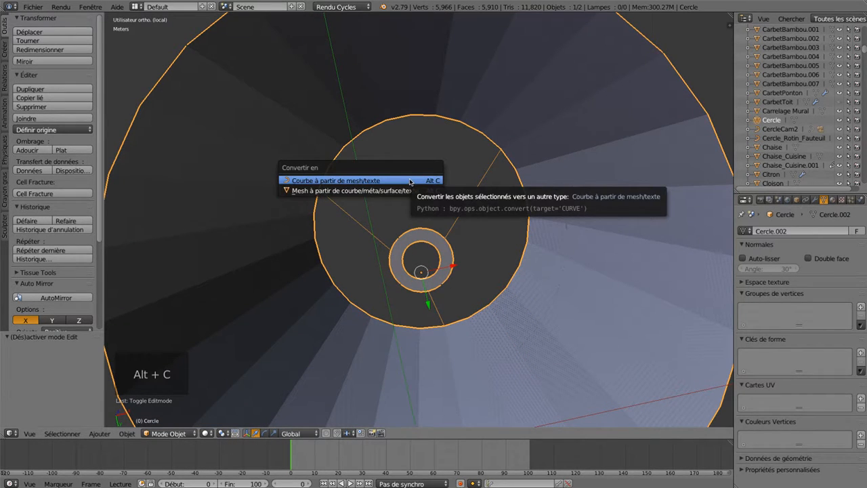
pyautogui.click(410, 181)
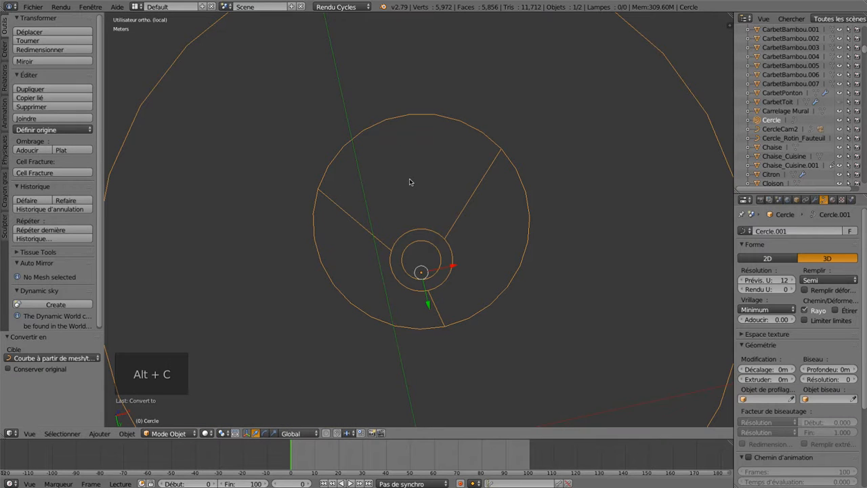
pyautogui.scroll(-2, 410, 182)
pyautogui.moveTo(561, 175); pyautogui.dragTo(604, 228, button='middle')
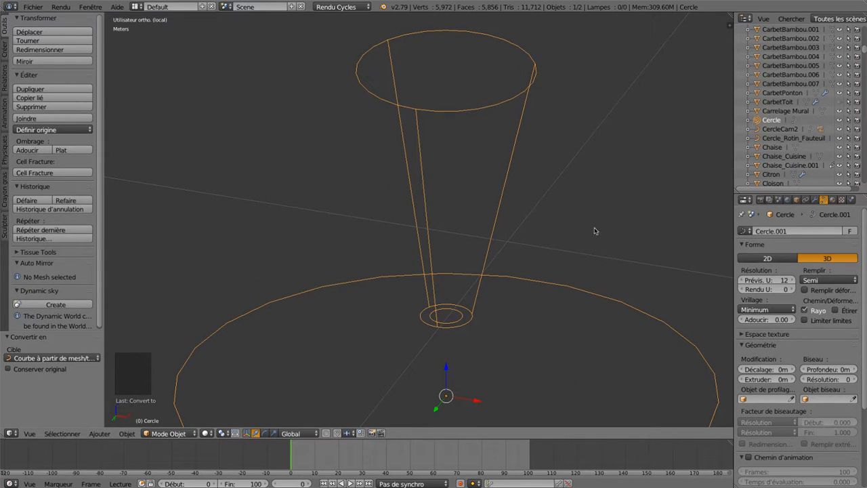
# View the lampshade curve from the front, deselect everything and add a Bézier circle.
pyautogui.scroll(-4, 523, 285)
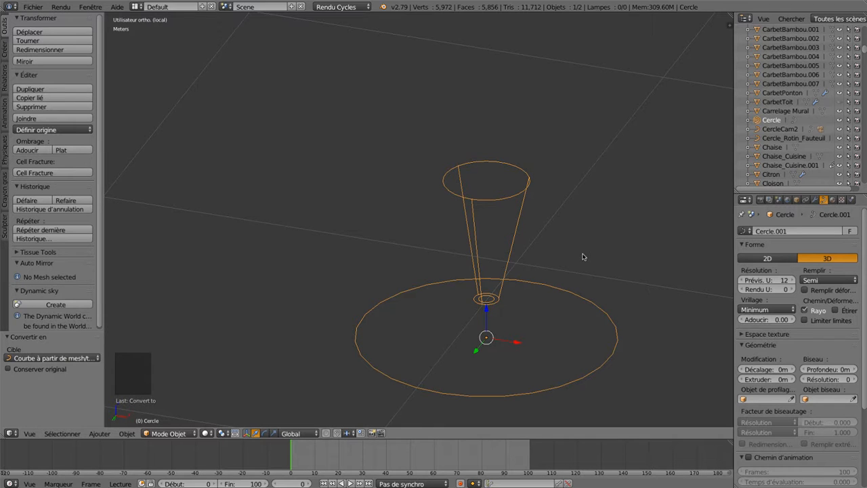
pyautogui.keyDown('shift'); pyautogui.moveTo(583, 256); pyautogui.dragTo(497, 210, button='middle'); pyautogui.keyUp('shift')
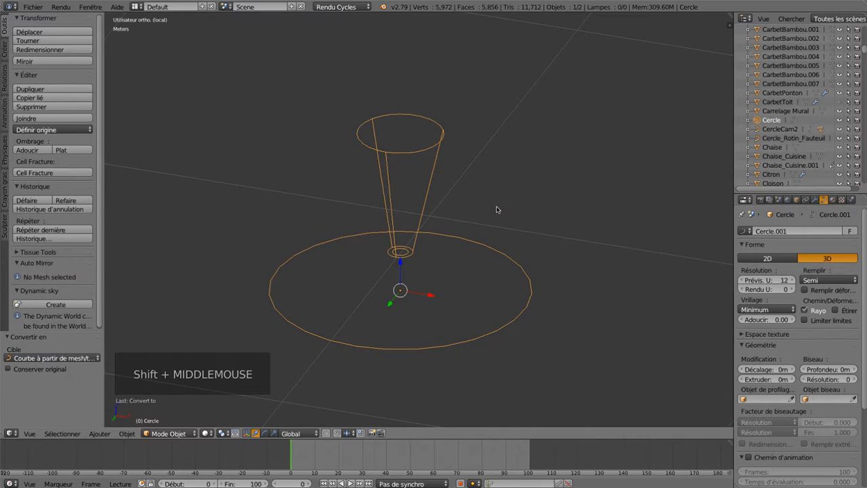
pyautogui.press('KP_1')
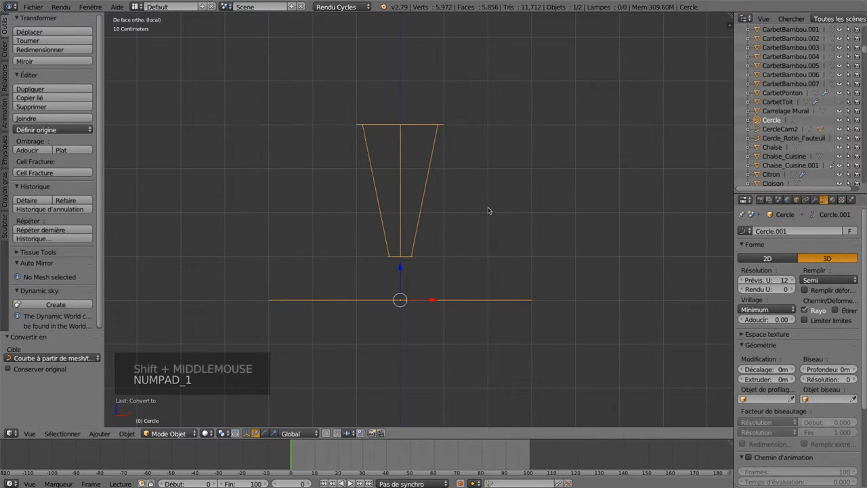
pyautogui.press('a')
pyautogui.press('a')
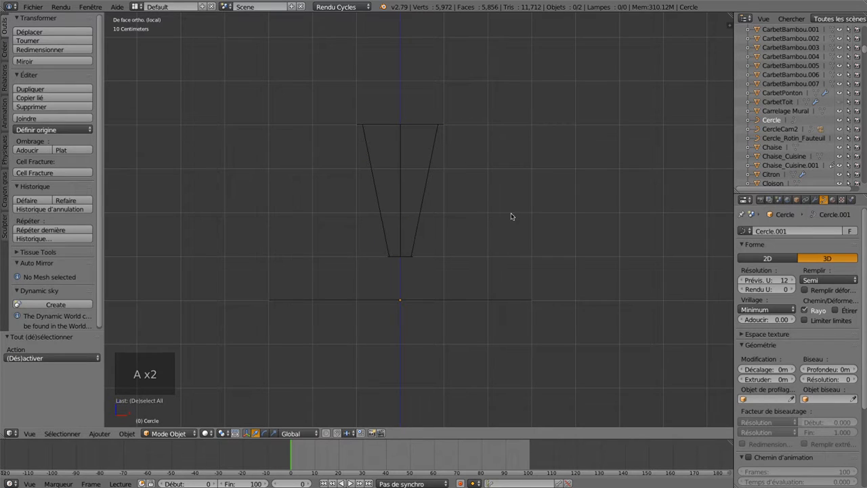
pyautogui.hotkey('shift', 'a')
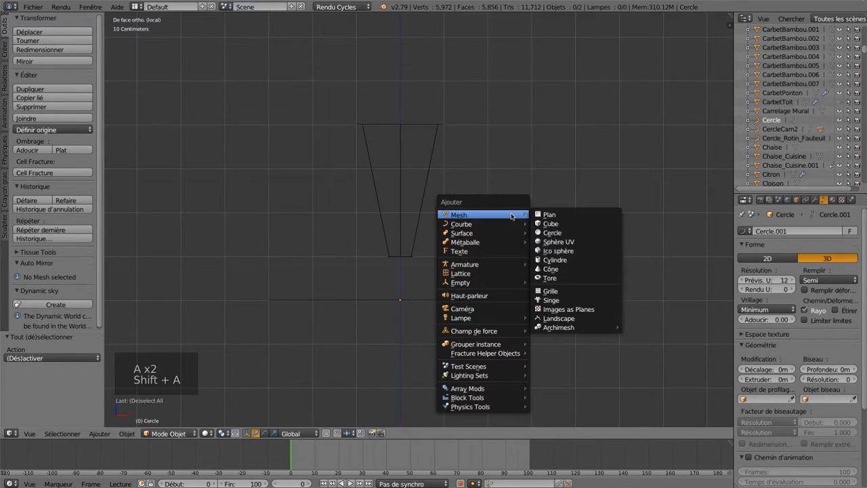
pyautogui.moveTo(515, 223)
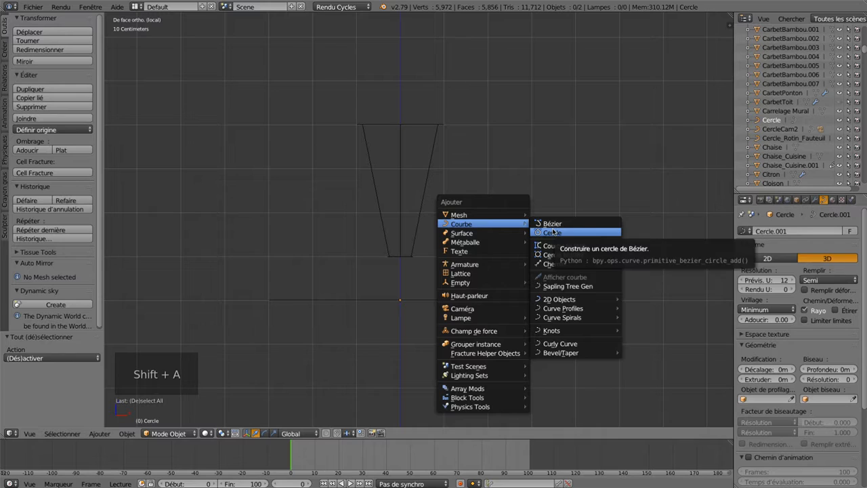
pyautogui.click(553, 232)
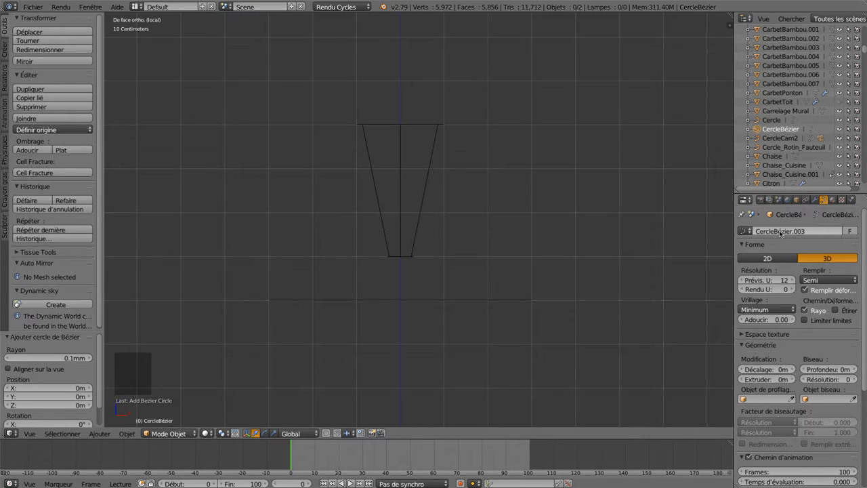
# Rename the new Bézier circle's curve data as Cercle_Lampe, checking the selection of both curves.
pyautogui.click(815, 231)
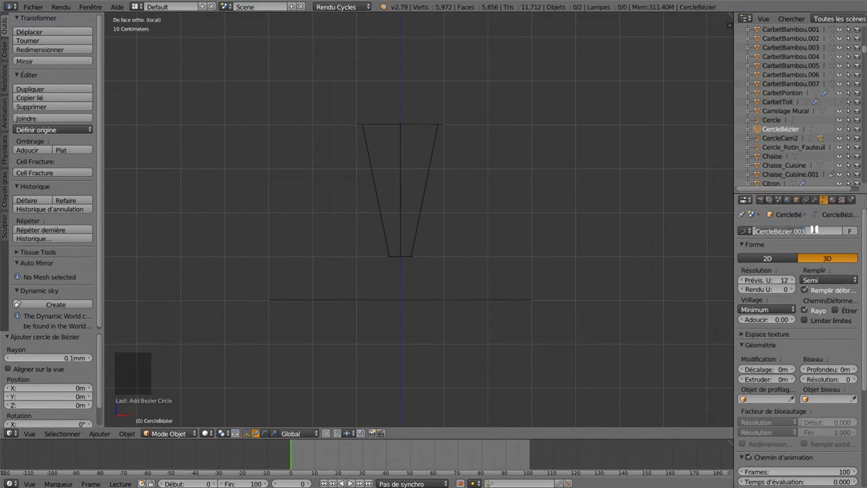
pyautogui.press('BackSpace')
pyautogui.press('BackSpace')
pyautogui.press('BackSpace')
pyautogui.press('BackSpace')
pyautogui.press('BackSpace')
pyautogui.press('BackSpace')
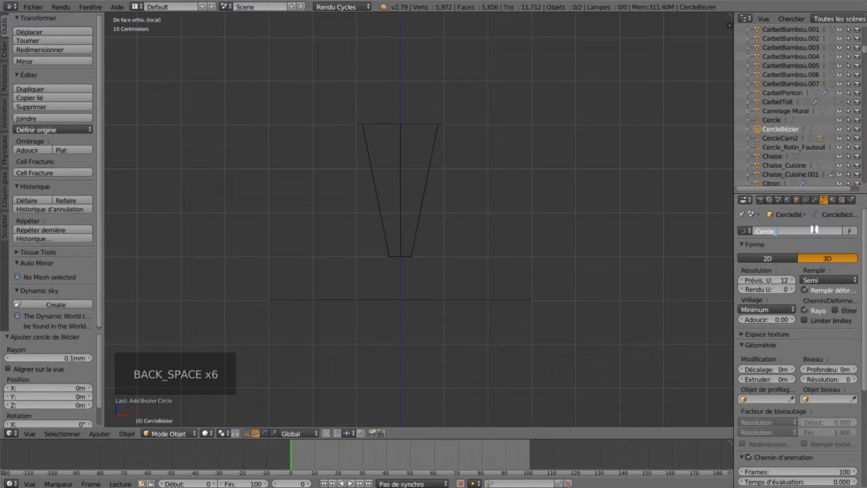
pyautogui.write('_Lampe')
pyautogui.press('Return')
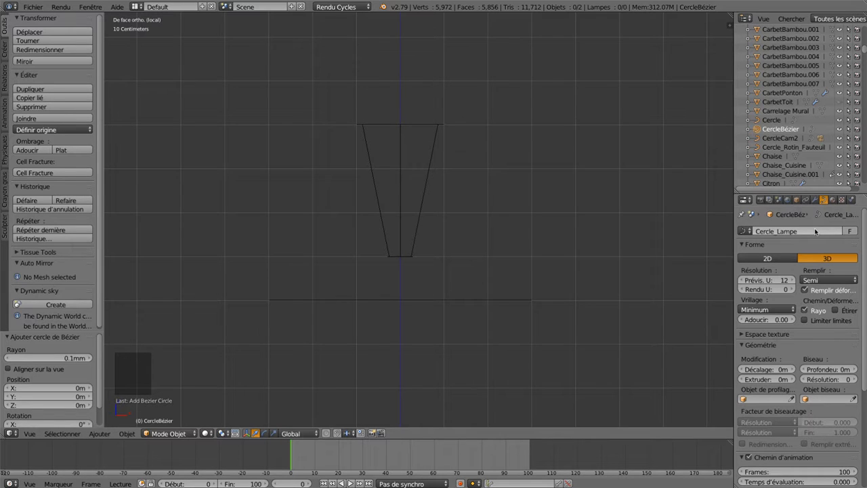
pyautogui.rightClick(401, 300)
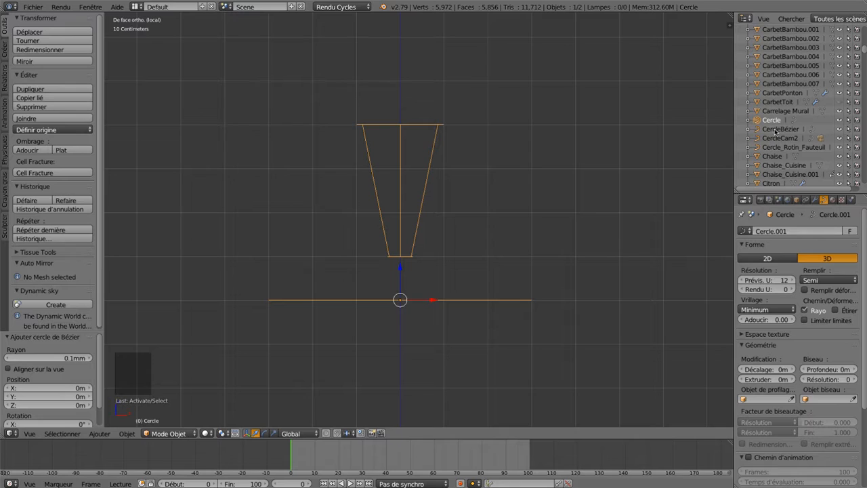
pyautogui.click(775, 129)
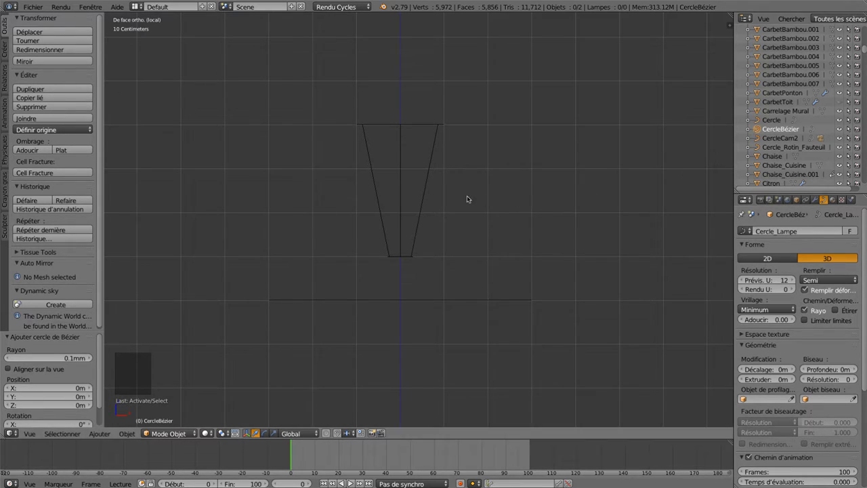
# Undo the added circle and its renaming, restoring the lampshade's converted curve if the undo goes too far.
pyautogui.press('super')
pyautogui.press('super+z')
pyautogui.press('super+z')
pyautogui.press('super+z')
pyautogui.press('super+z')
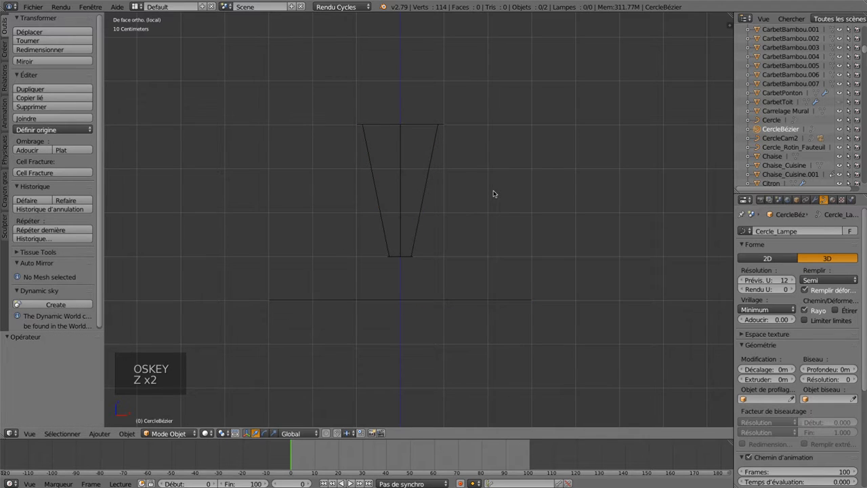
pyautogui.press('super+z')
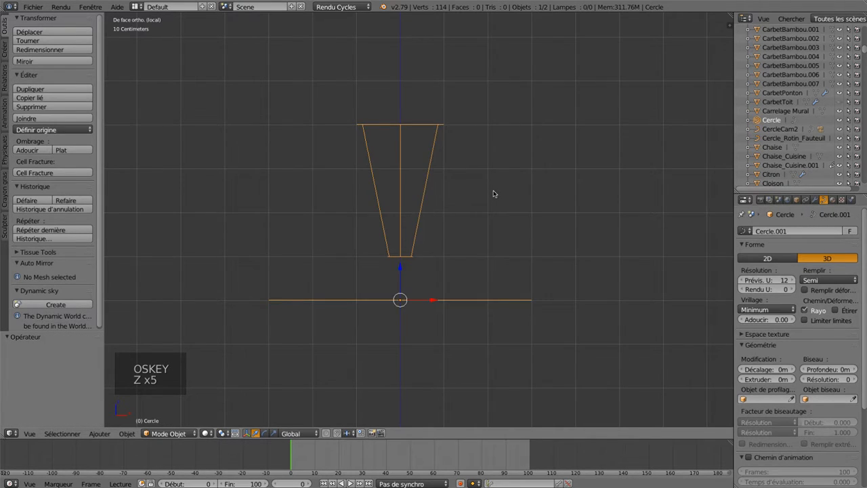
pyautogui.press('super+z')
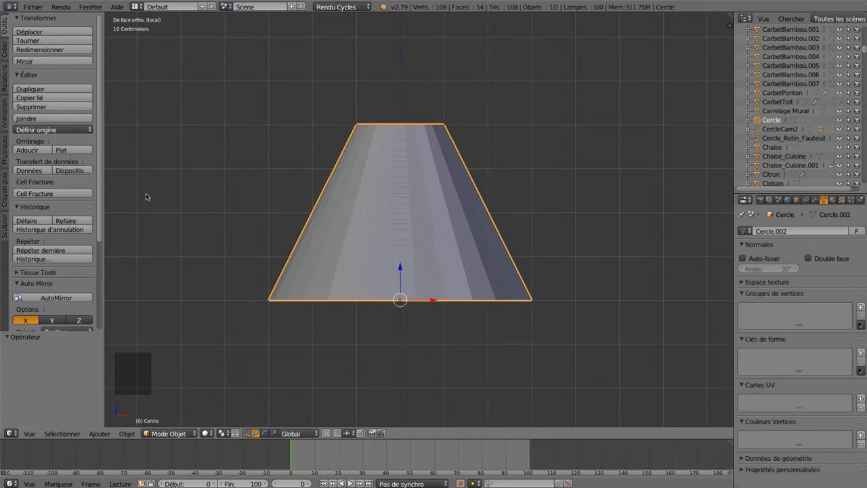
pyautogui.click(83, 221)
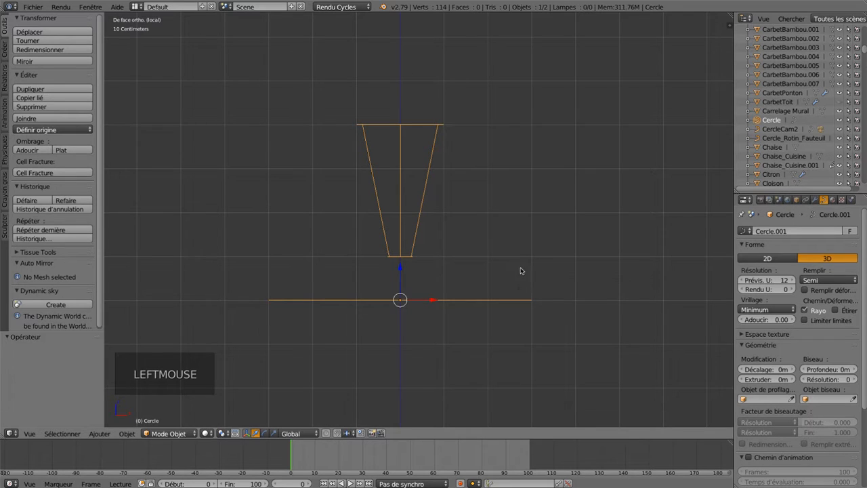
# Deselect the lampshade curve and add a Bézier circle at the 3D cursor.
pyautogui.press('a')
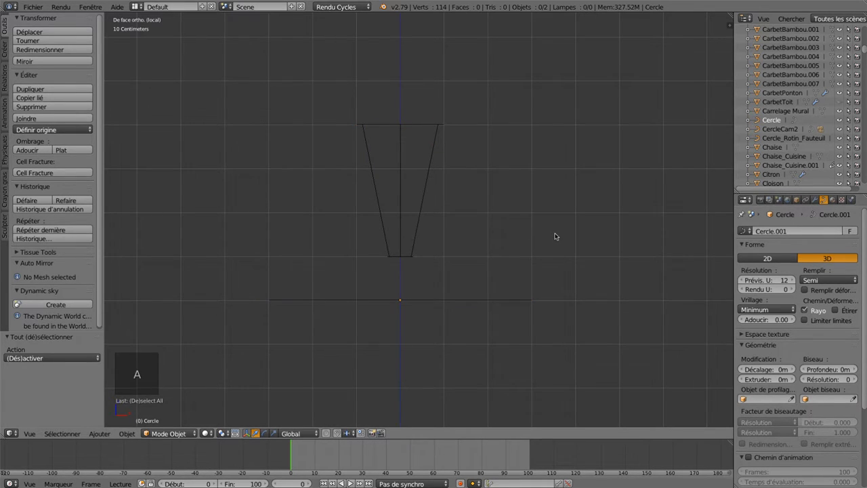
pyautogui.scroll(-2, 560, 258)
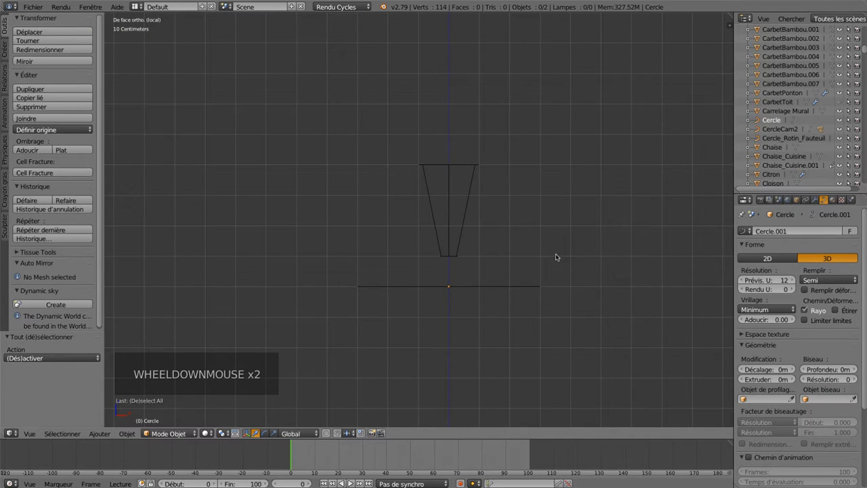
pyautogui.hotkey('shift', 'a')
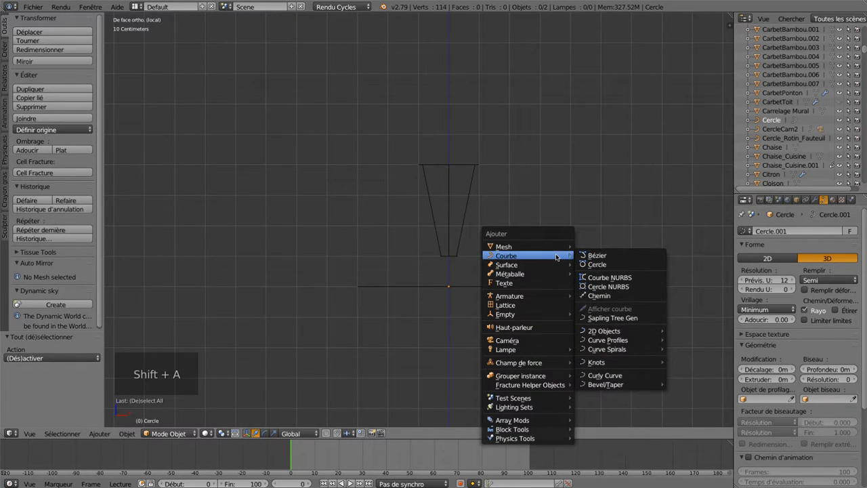
pyautogui.click(590, 265)
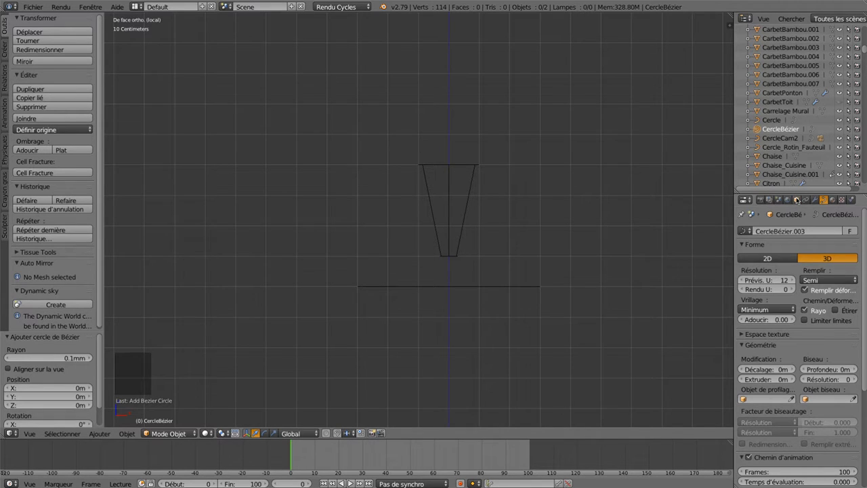
# Rename the new Bézier circle object as Cercle_Lampe.
pyautogui.click(798, 200)
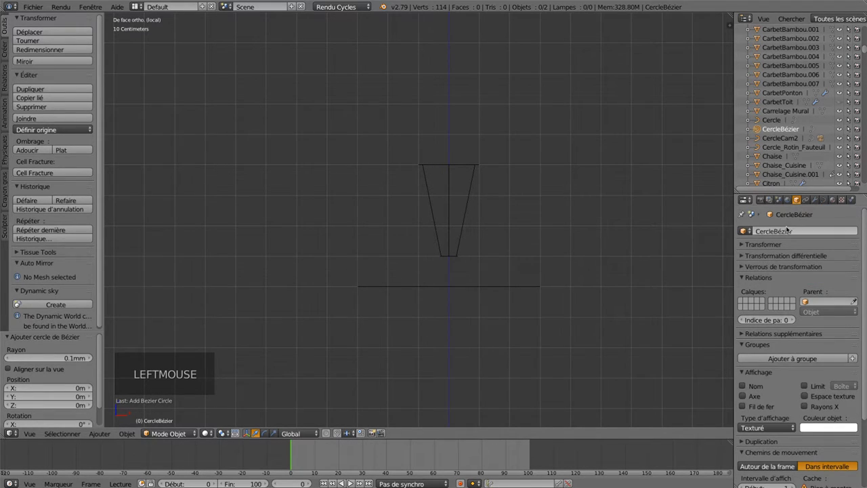
pyautogui.click(775, 131)
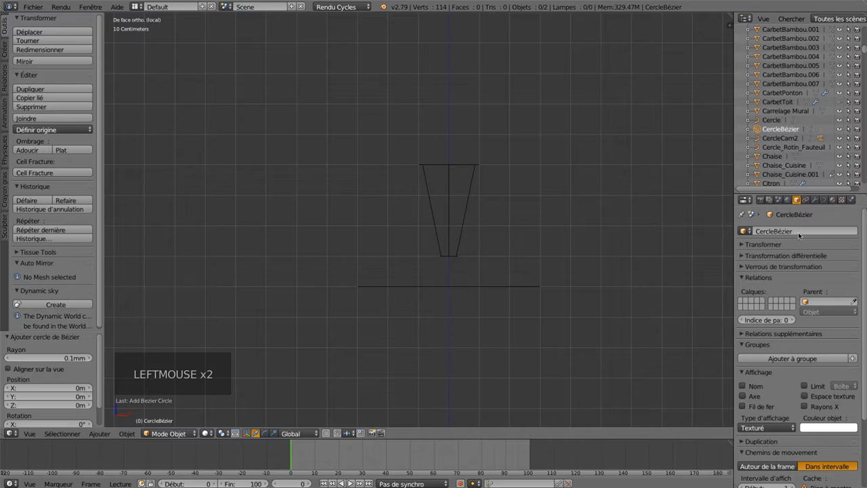
pyautogui.click(803, 231)
pyautogui.press('BackSpace')
pyautogui.press('BackSpace')
pyautogui.press('BackSpace')
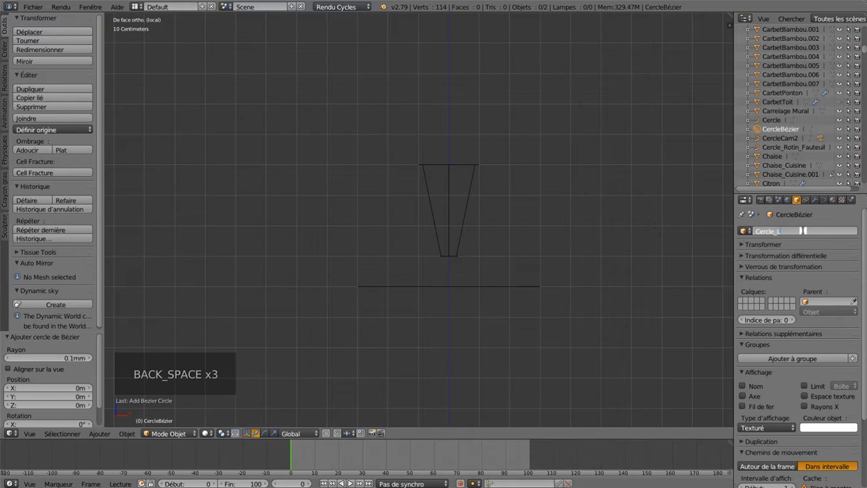
pyautogui.write('_Lampe')
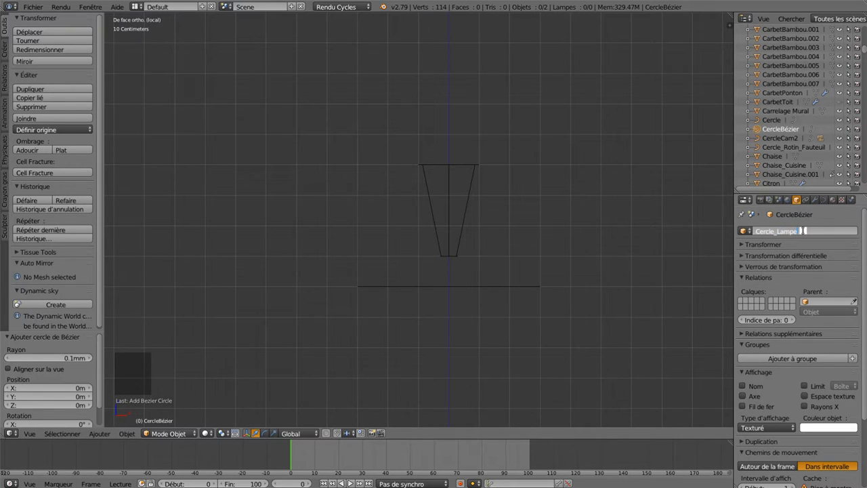
pyautogui.press('Return')
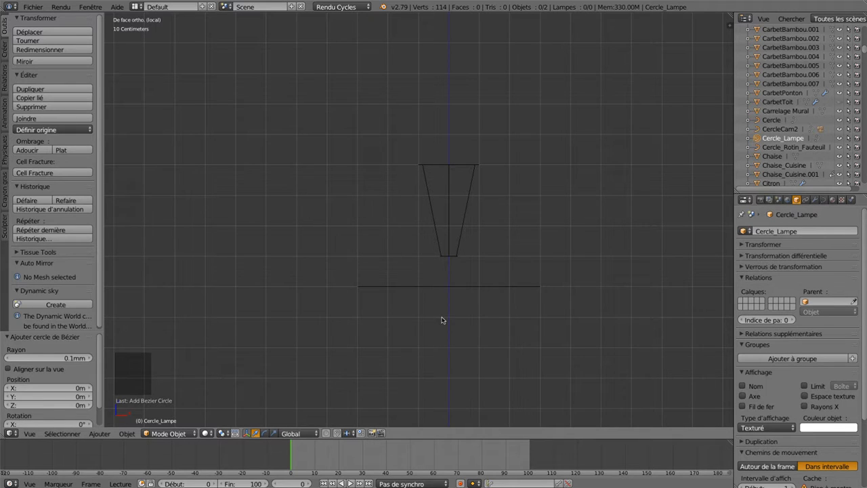
# Select the Cercle_Lampe circle at the scene origin and scale it up by about 5.596.
pyautogui.press('a')
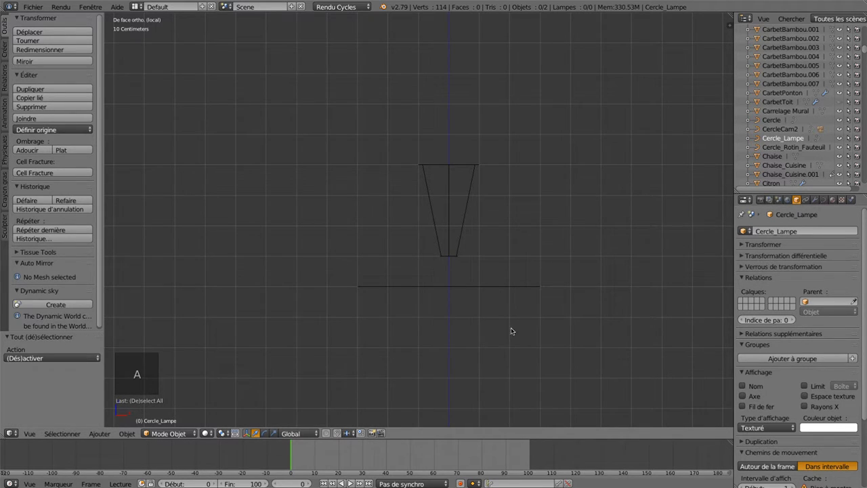
pyautogui.press('a')
pyautogui.press('a')
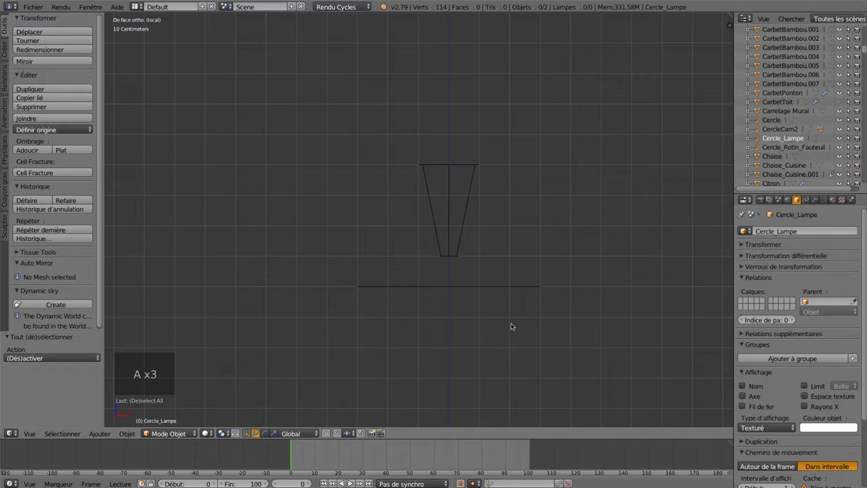
pyautogui.scroll(-3, 511, 326)
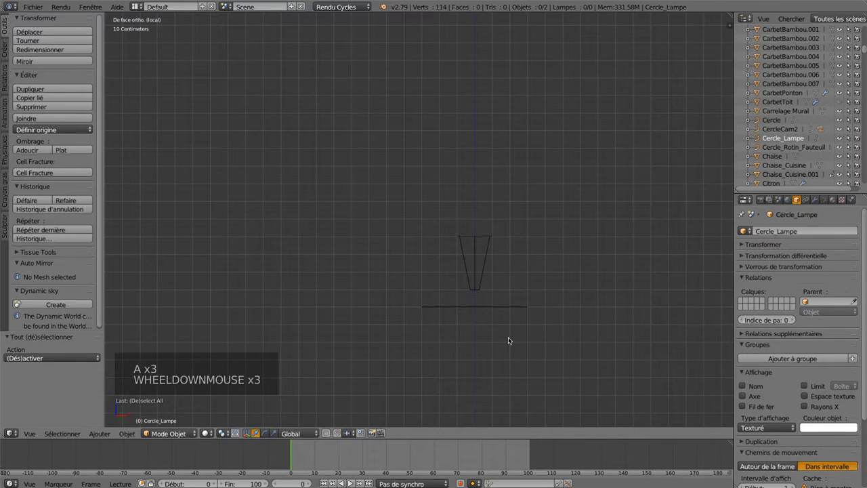
pyautogui.keyDown('shift'); pyautogui.scroll(-1, 532, 360); pyautogui.keyUp('shift')
pyautogui.keyDown('shift'); pyautogui.moveTo(532, 359); pyautogui.dragTo(513, 168, button='middle'); pyautogui.keyUp('shift')
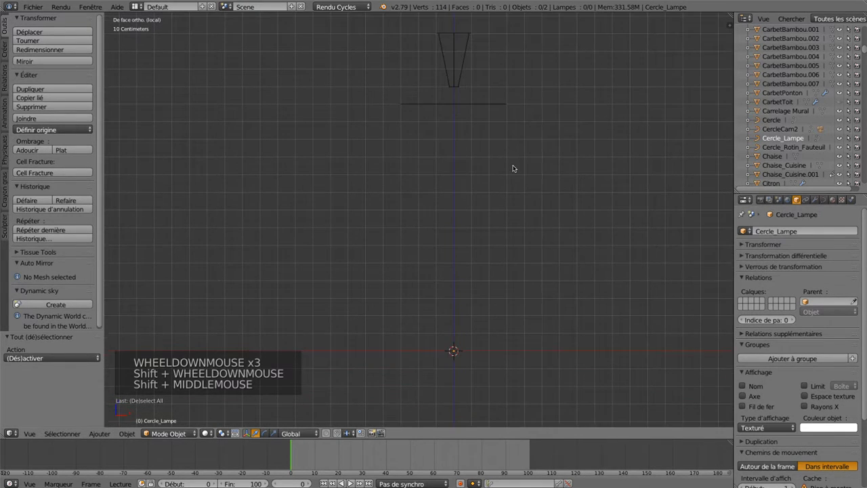
pyautogui.rightClick(453, 351)
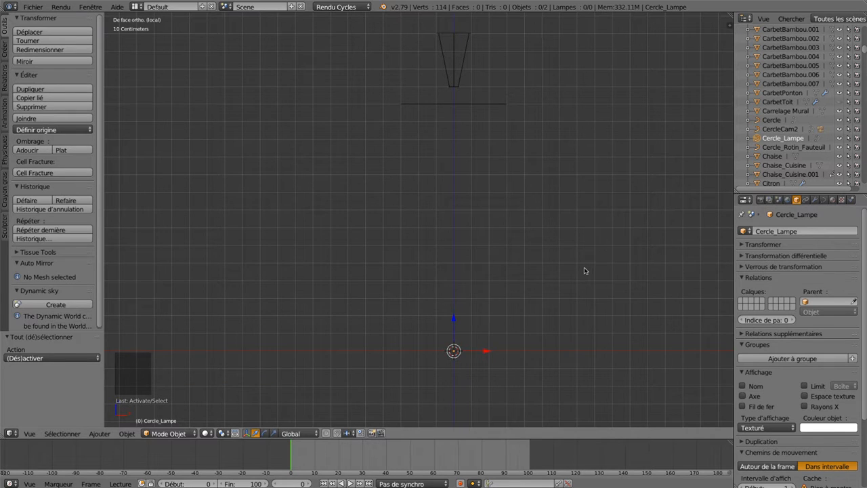
pyautogui.press('s')
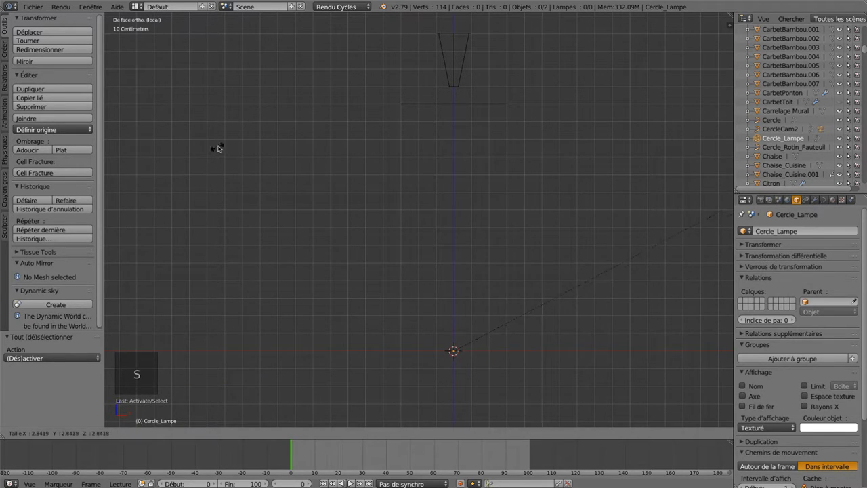
pyautogui.click(573, 323)
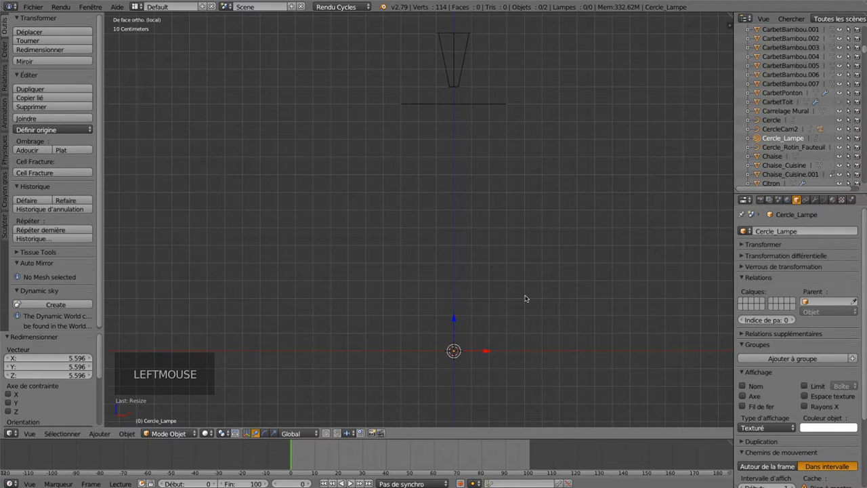
# Select the lampshade's converted curve and set its bevel object to Cercle_Lampe.
pyautogui.press('n')
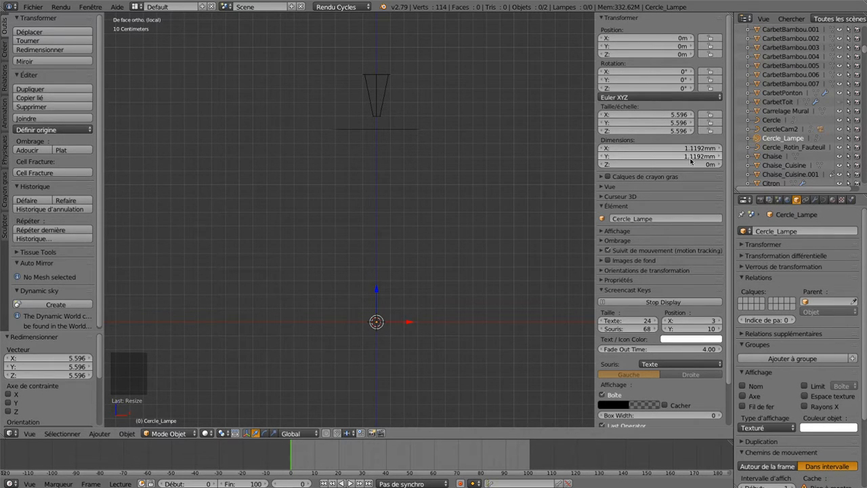
pyautogui.rightClick(379, 131)
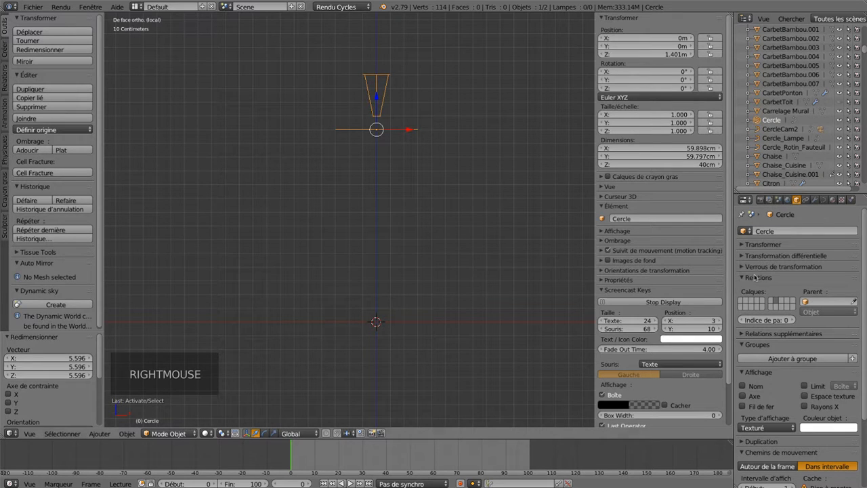
pyautogui.click(824, 200)
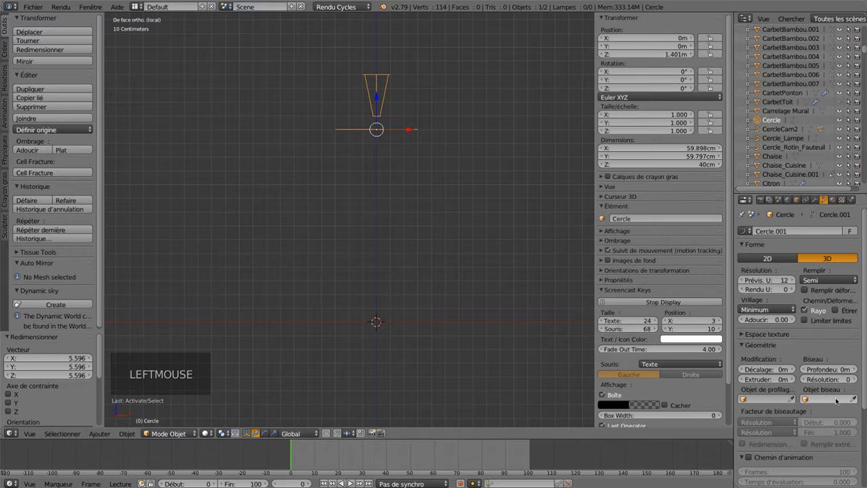
pyautogui.click(805, 399)
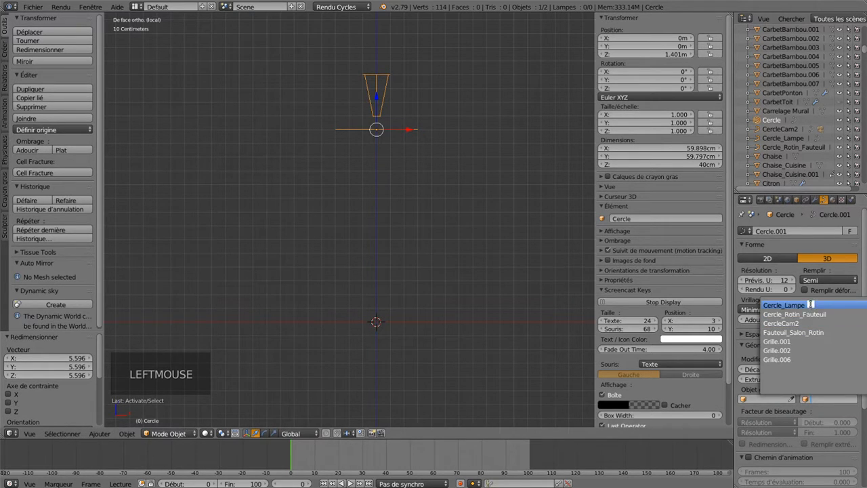
pyautogui.click(810, 305)
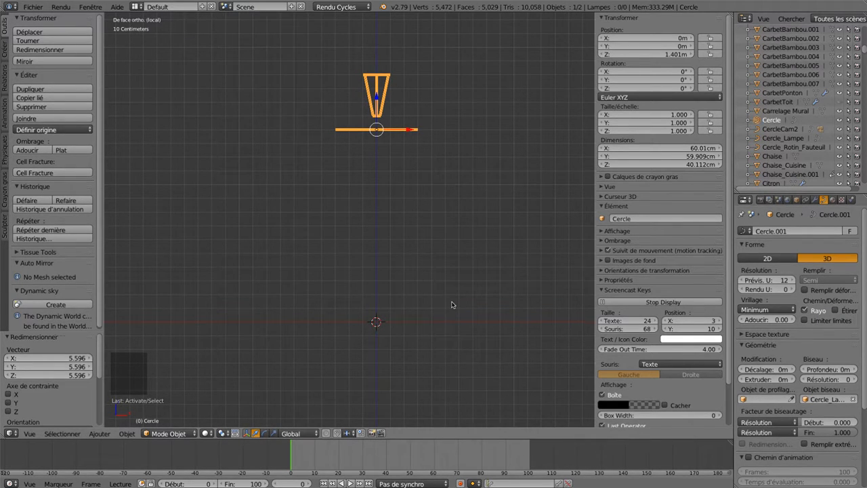
# Deselect the lampshade curve, select the Cercle_Lampe profile circle at the origin and scale it up by about 7.770.
pyautogui.press('a')
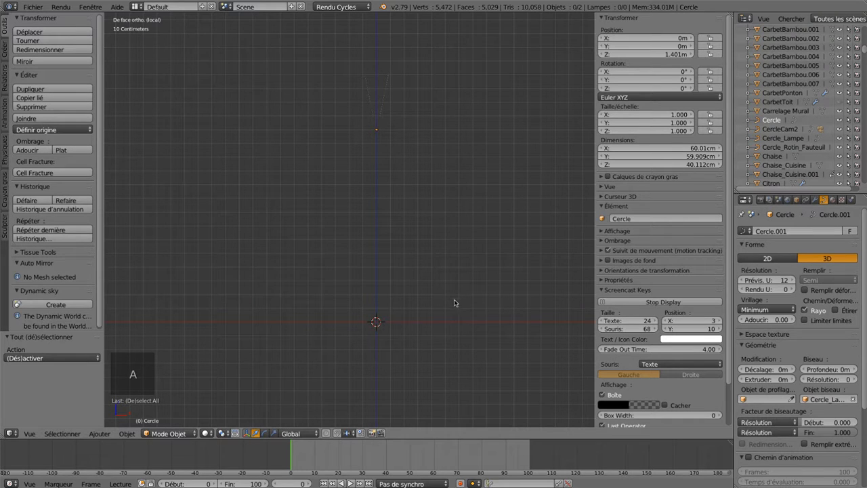
pyautogui.scroll(1, 458, 300)
pyautogui.scroll(2, 460, 298)
pyautogui.scroll(-2, 461, 299)
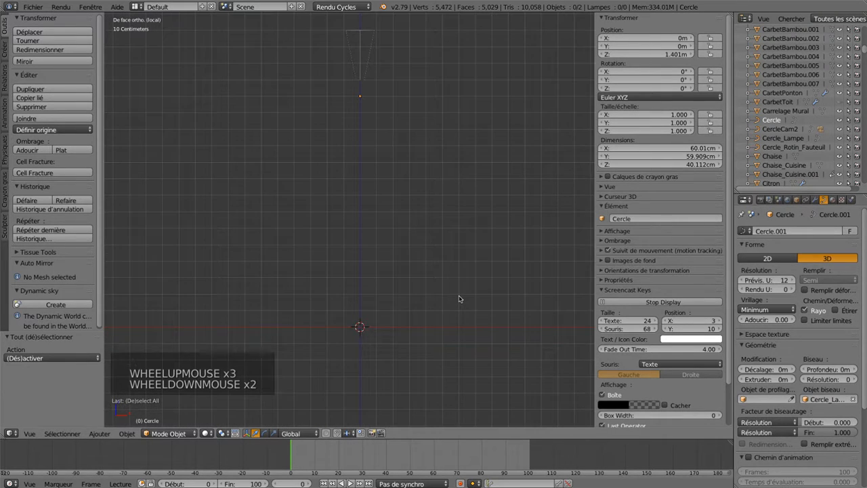
pyautogui.rightClick(359, 328)
pyautogui.press('s')
pyautogui.press('s')
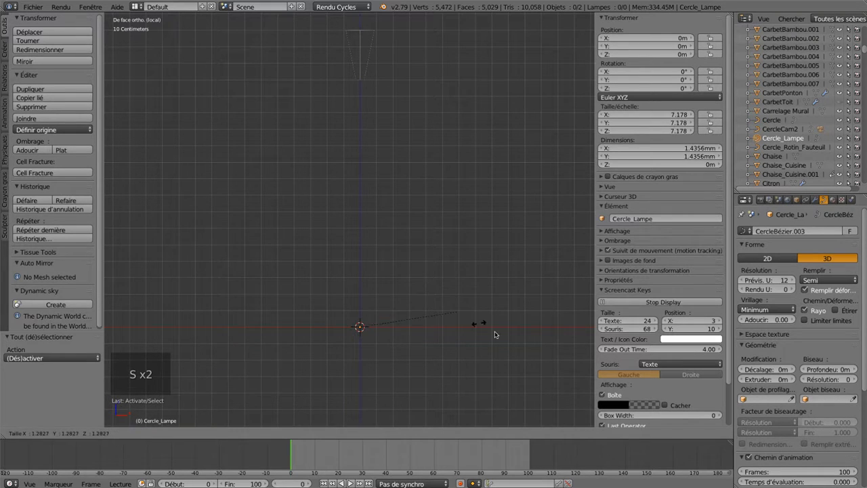
pyautogui.click(325, 311)
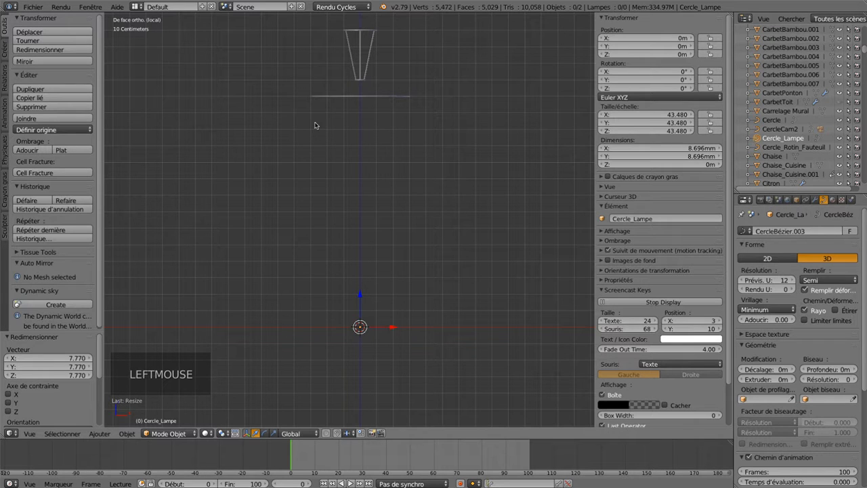
# Scale the Cercle_Lampe profile circle down by about 0.573, undoing the accidental change to its X dimension.
pyautogui.keyDown('shift'); pyautogui.scroll(-1, 539, 102); pyautogui.keyUp('shift')
pyautogui.keyDown('shift'); pyautogui.moveTo(539, 101); pyautogui.dragTo(563, 259, button='middle'); pyautogui.keyUp('shift')
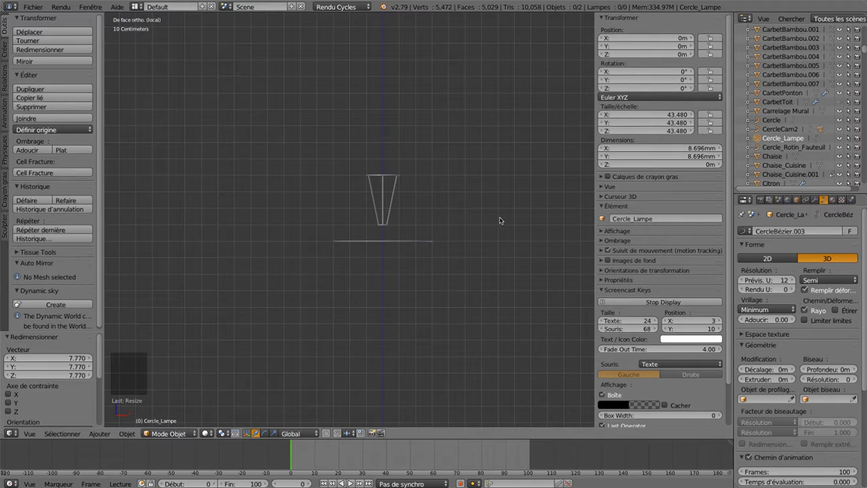
pyautogui.press('s')
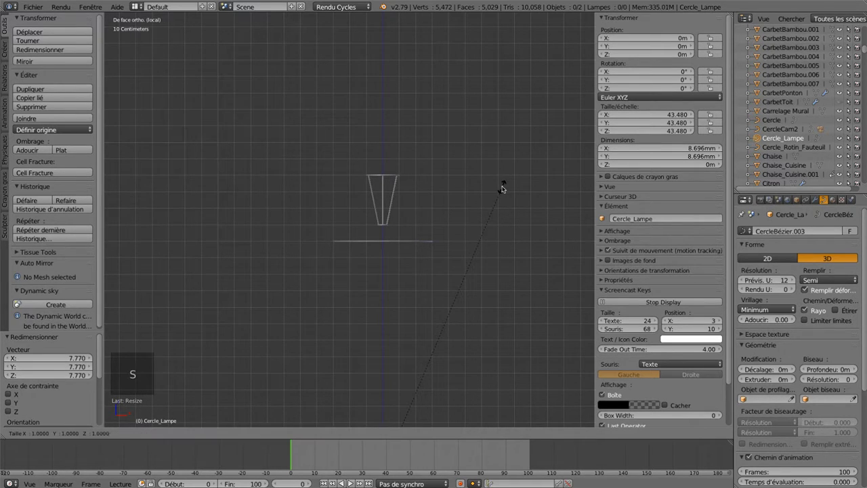
pyautogui.click(441, 307)
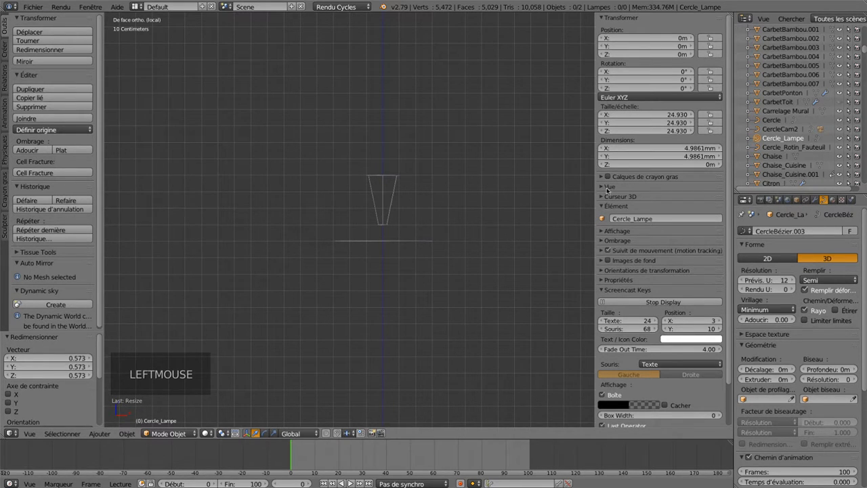
pyautogui.click(720, 149)
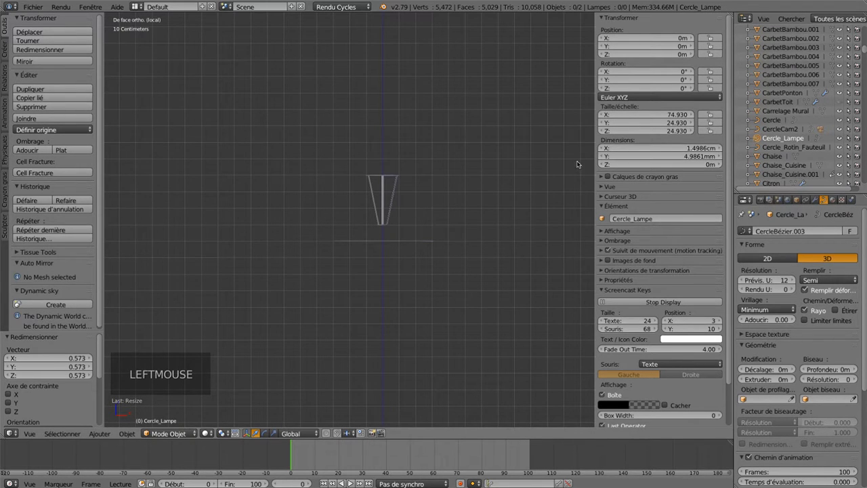
pyautogui.press('super+z')
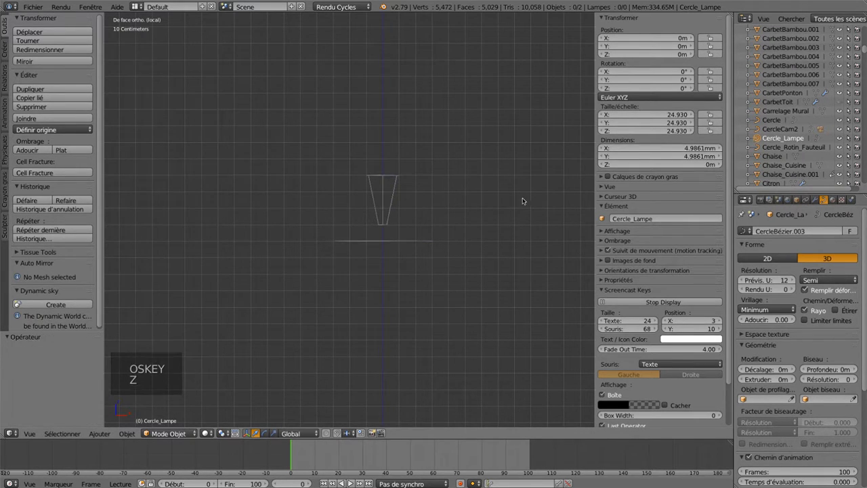
# Examine the lampshade frame's wire thickness from several angles and up close, including its curve points in edit mode.
pyautogui.scroll(6, 476, 209)
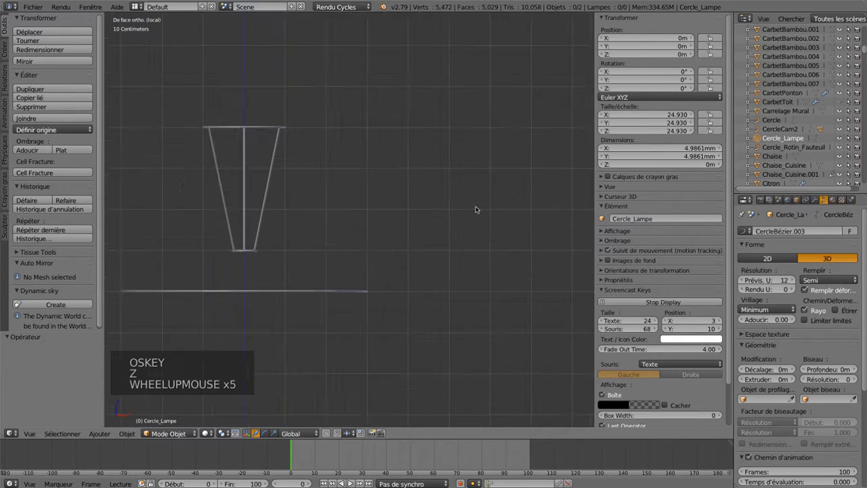
pyautogui.keyDown('shift'); pyautogui.moveTo(370, 236); pyautogui.dragTo(461, 218, button='middle'); pyautogui.keyUp('shift')
pyautogui.moveTo(504, 185); pyautogui.dragTo(470, 226, button='middle')
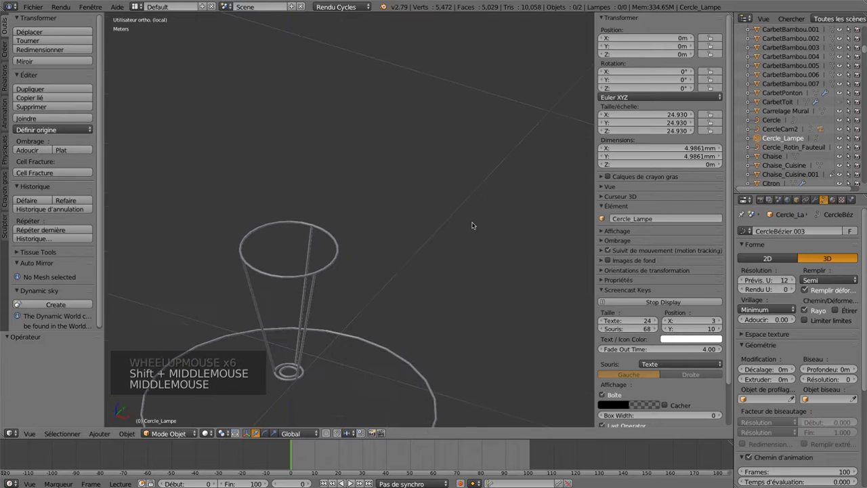
pyautogui.rightClick(319, 262)
pyautogui.keyDown('shift'); pyautogui.moveTo(407, 294); pyautogui.dragTo(488, 142, button='middle'); pyautogui.keyUp('shift')
pyautogui.moveTo(485, 190); pyautogui.dragTo(349, 214, button='middle')
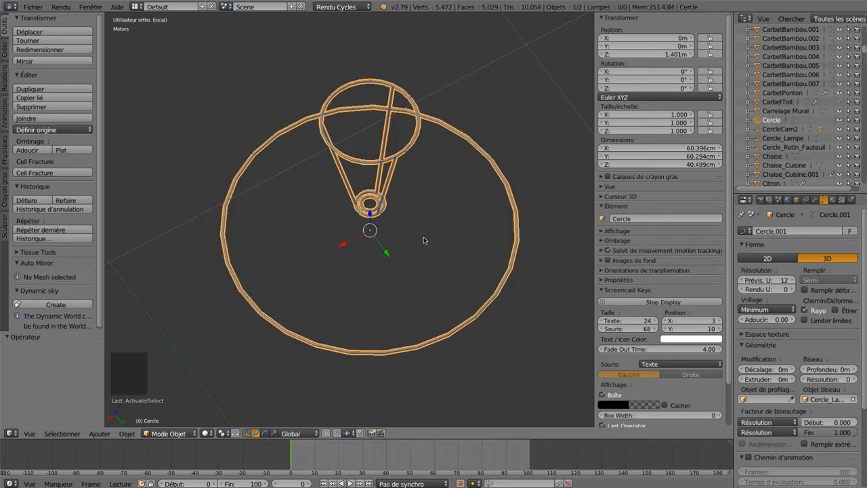
pyautogui.press('a')
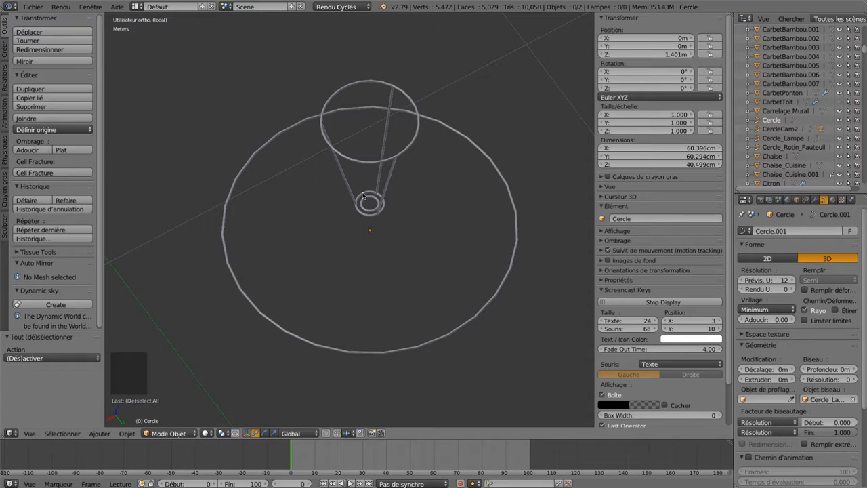
pyautogui.scroll(7, 413, 259)
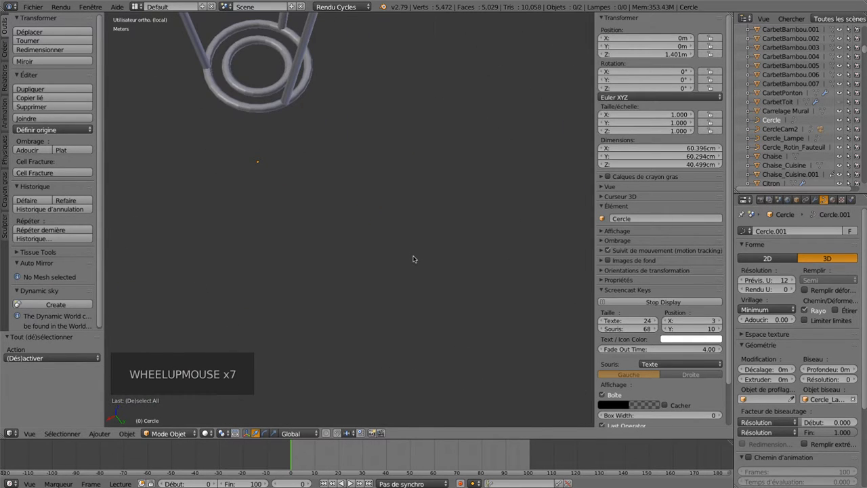
pyautogui.keyDown('shift'); pyautogui.moveTo(343, 185); pyautogui.dragTo(452, 256, button='middle'); pyautogui.keyUp('shift')
pyautogui.keyDown('shift'); pyautogui.scroll(-1, 453, 256); pyautogui.keyUp('shift')
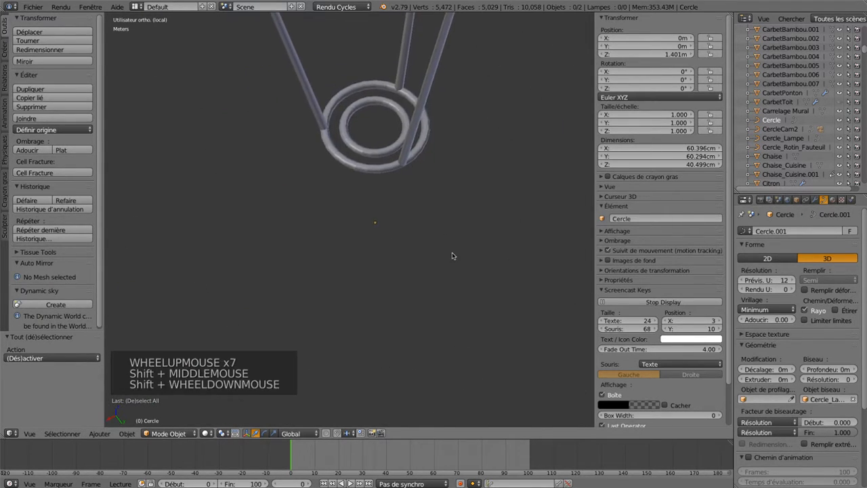
pyautogui.press('Tab')
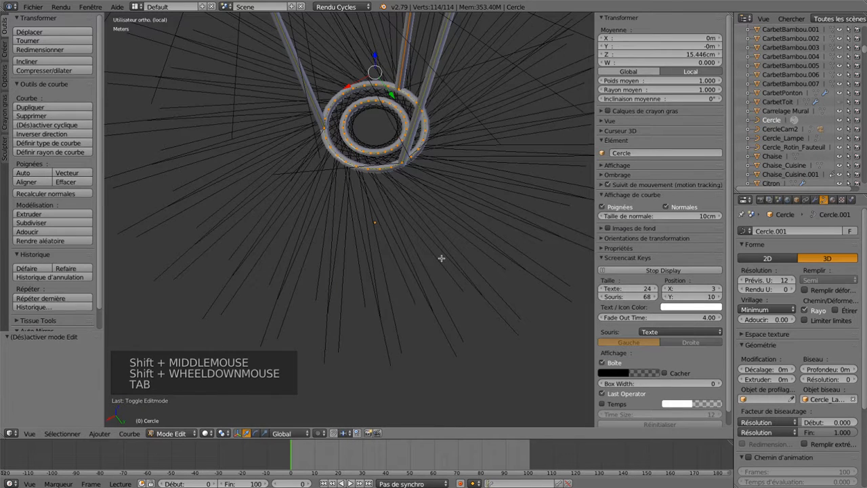
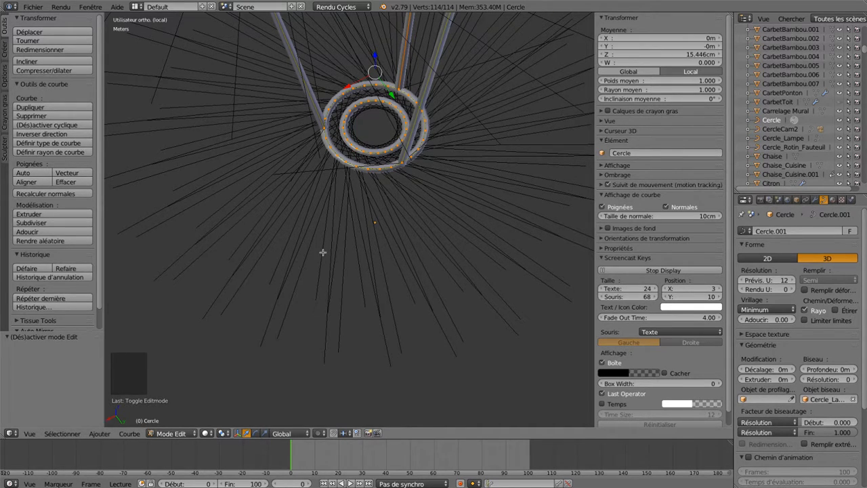
pyautogui.press('Tab')
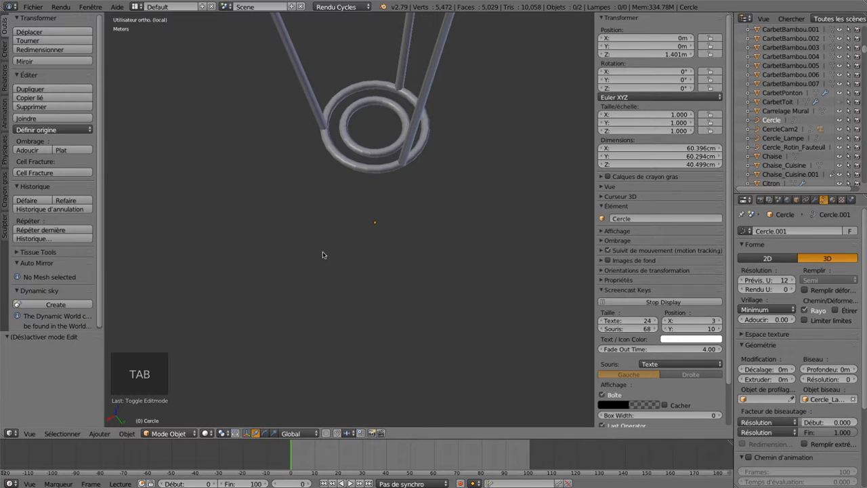
# Select both the lampshade frame and the profile circle and convert them from curves to meshes.
pyautogui.press('a')
pyautogui.press('a')
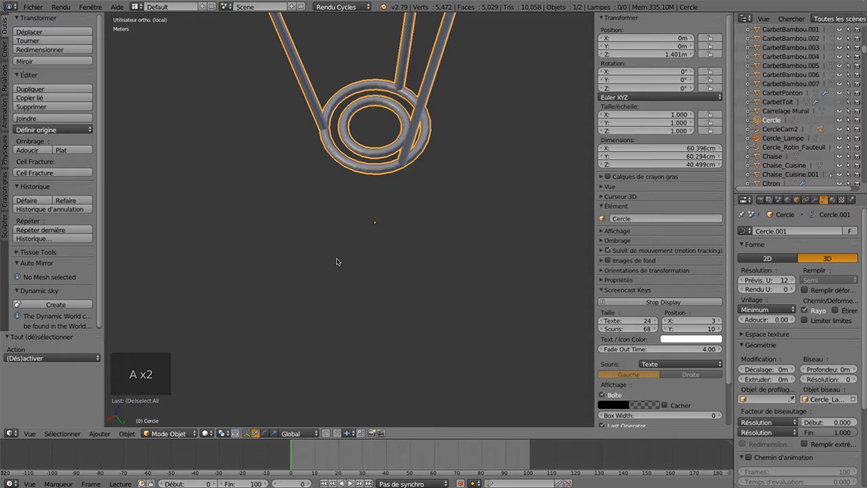
pyautogui.hotkey('alt', 'c')
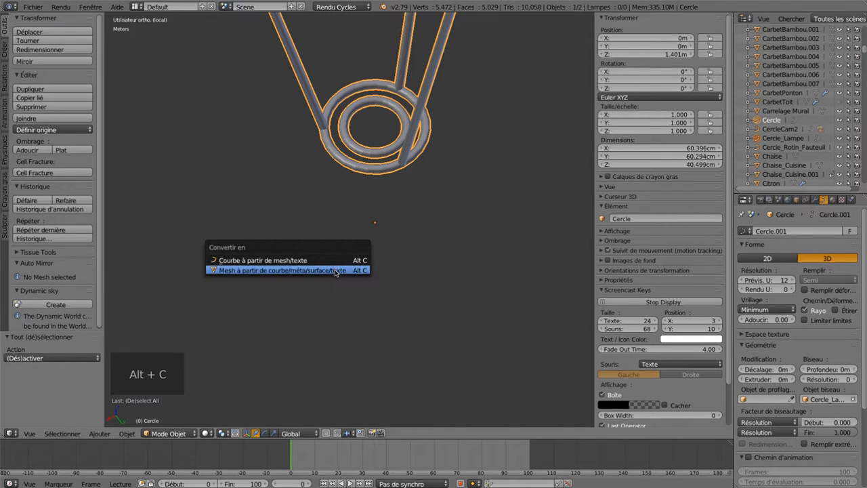
pyautogui.click(337, 271)
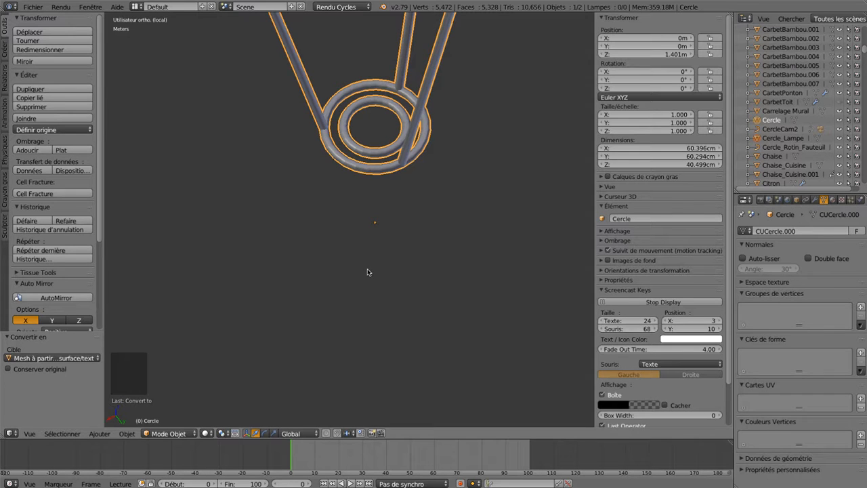
# Edit the converted frame mesh and select a face loop around the wire of the small inner ring.
pyautogui.press('Tab')
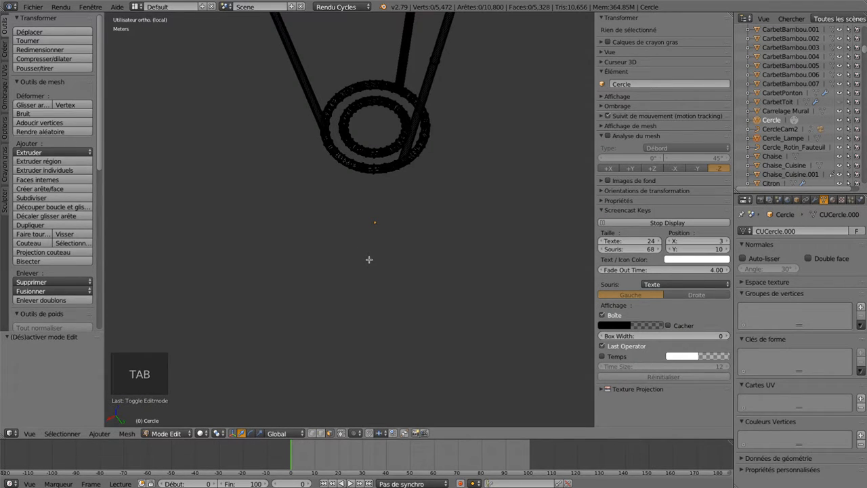
pyautogui.scroll(2, 369, 259)
pyautogui.scroll(-1, 369, 260)
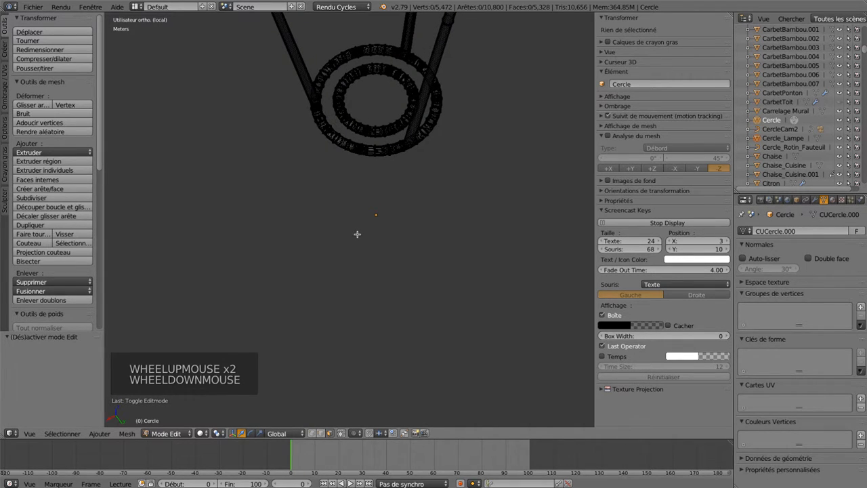
pyautogui.keyDown('alt'); pyautogui.rightClick(347, 126); pyautogui.keyUp('alt')
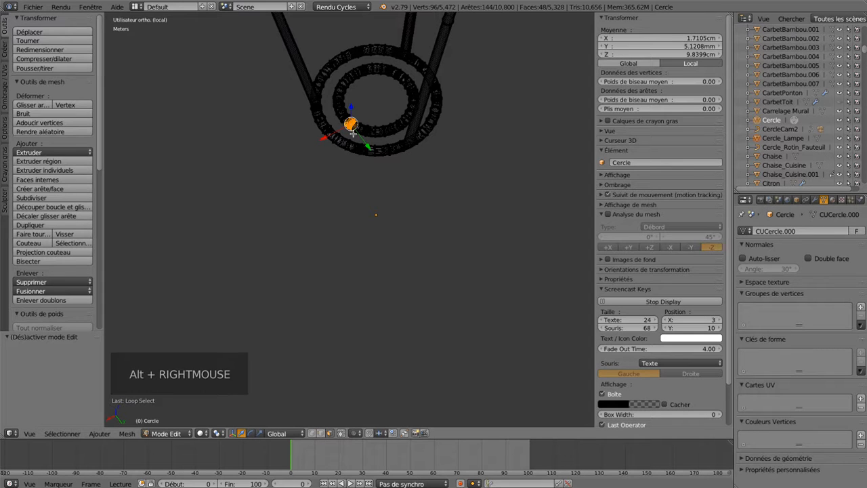
pyautogui.keyDown('alt'); pyautogui.rightClick(352, 131); pyautogui.keyUp('alt')
pyautogui.keyDown('alt'); pyautogui.rightClick(352, 129); pyautogui.keyUp('alt')
pyautogui.scroll(6, 416, 194)
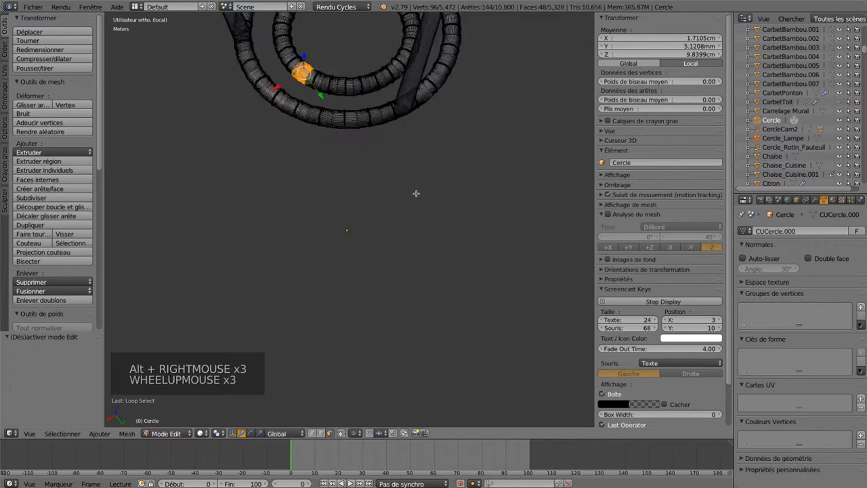
pyautogui.scroll(-1, 416, 194)
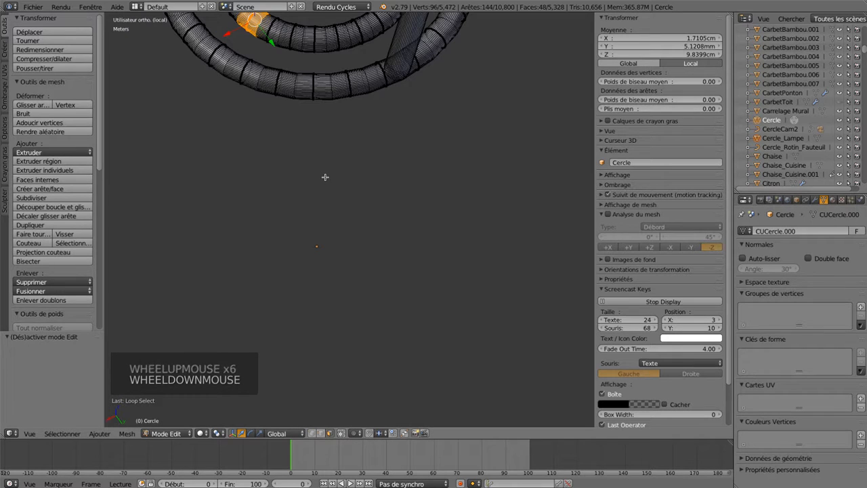
pyautogui.rightClick(301, 44)
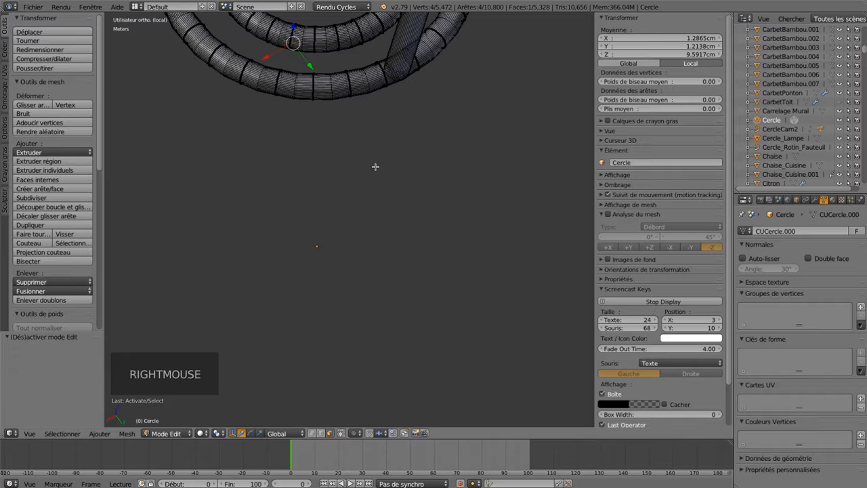
pyautogui.keyDown('shift'); pyautogui.moveTo(264, 162); pyautogui.dragTo(364, 310, button='middle'); pyautogui.keyUp('shift')
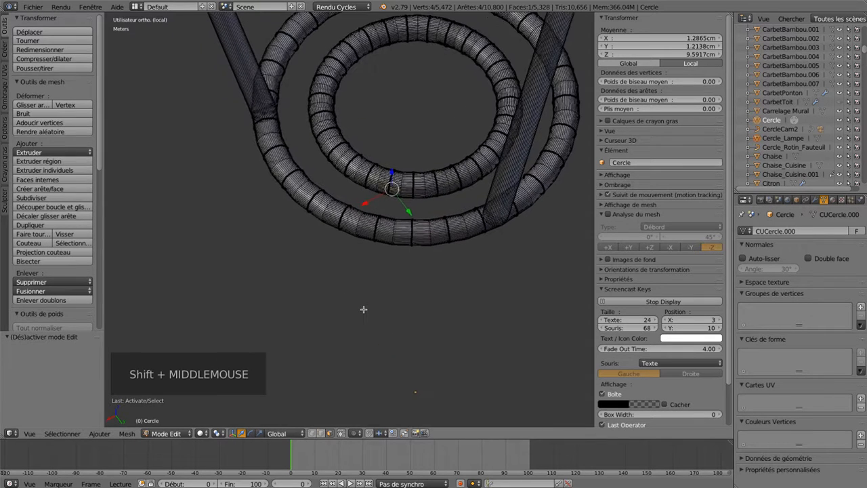
pyautogui.scroll(1, 384, 258)
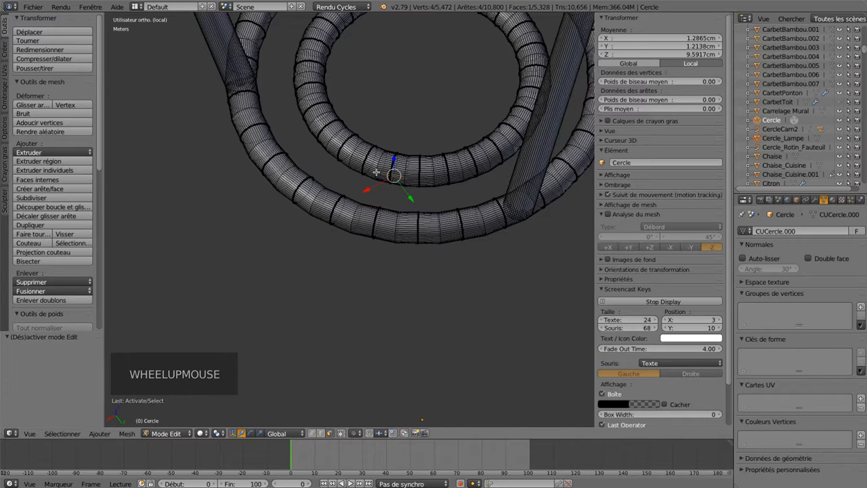
pyautogui.keyDown('alt'); pyautogui.rightClick(377, 170); pyautogui.keyUp('alt')
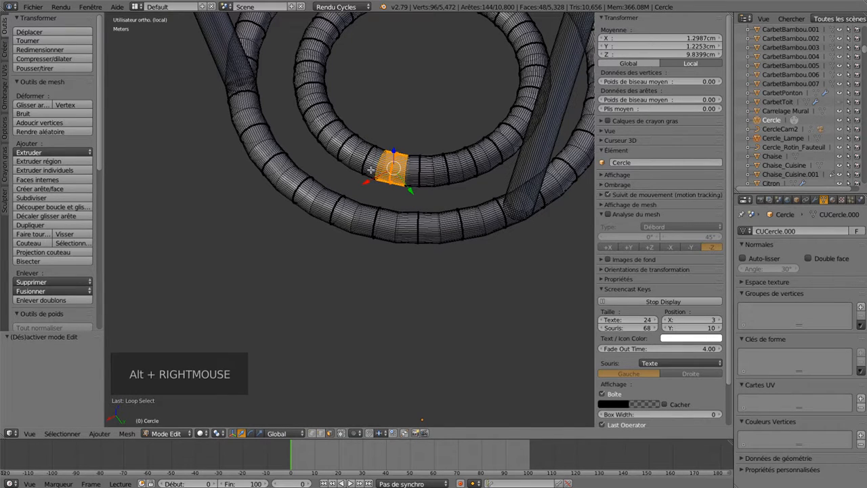
# Try to loop-select the faces running along the small inner ring of the frame, and leave edit mode.
pyautogui.keyDown('alt'); pyautogui.rightClick(369, 166); pyautogui.keyUp('alt')
pyautogui.keyDown('alt'); pyautogui.rightClick(381, 163); pyautogui.keyUp('alt')
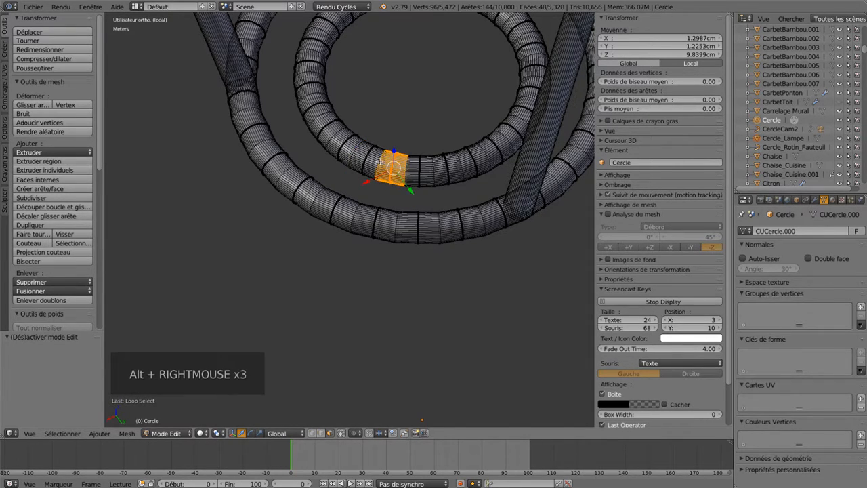
pyautogui.keyDown('alt'); pyautogui.rightClick(380, 165); pyautogui.keyUp('alt')
pyautogui.keyDown('alt'); pyautogui.rightClick(380, 166); pyautogui.keyUp('alt')
pyautogui.keyDown('alt'); pyautogui.rightClick(380, 166); pyautogui.keyUp('alt')
pyautogui.scroll(-6, 327, 158)
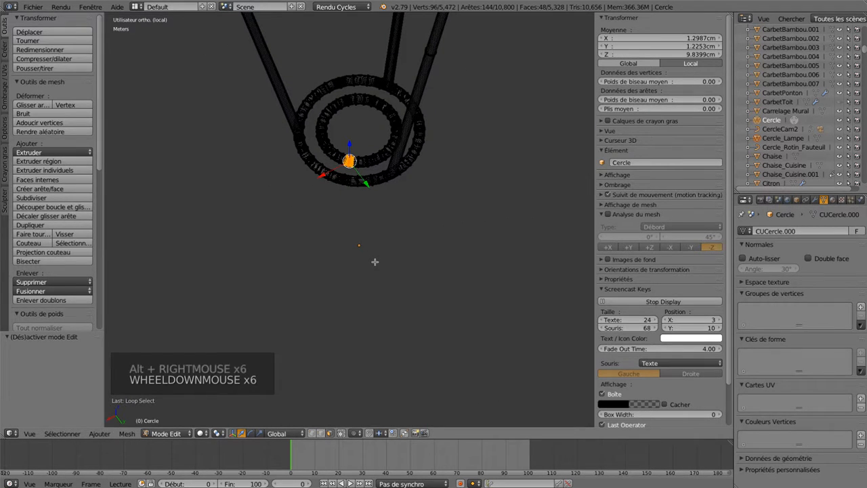
pyautogui.press('z')
pyautogui.press('z')
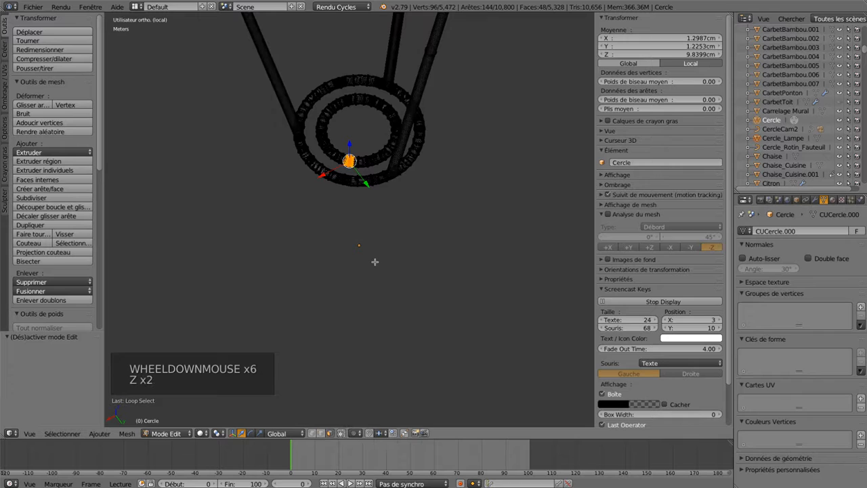
pyautogui.press('Tab')
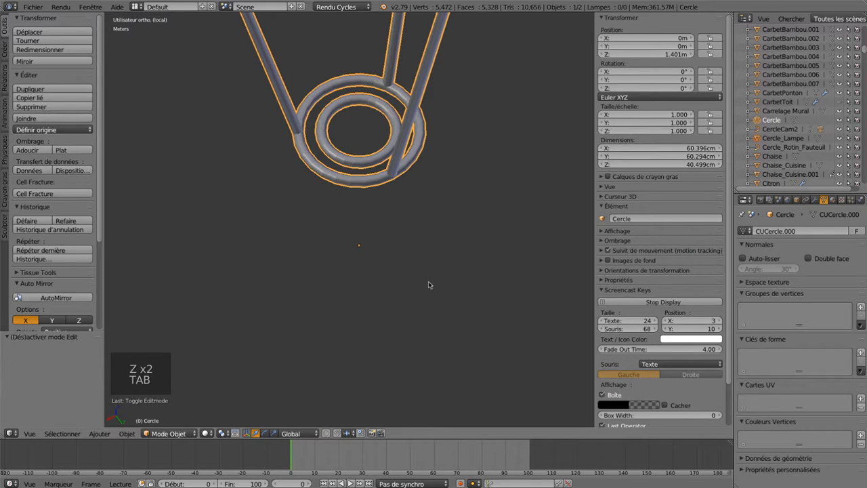
# Deselect the lampshade frame and examine it from the front and from above, up to its two small concentric rings.
pyautogui.scroll(-3, 407, 293)
pyautogui.moveTo(407, 293)
pyautogui.mouseDown(button='middle')
pyautogui.moveTo(390, 286)
pyautogui.moveTo(389, 248)
pyautogui.moveTo(410, 226)
pyautogui.moveTo(407, 283)
pyautogui.mouseUp(button='middle')
pyautogui.scroll(-5, 391, 273)
pyautogui.scroll(-1, 390, 274)
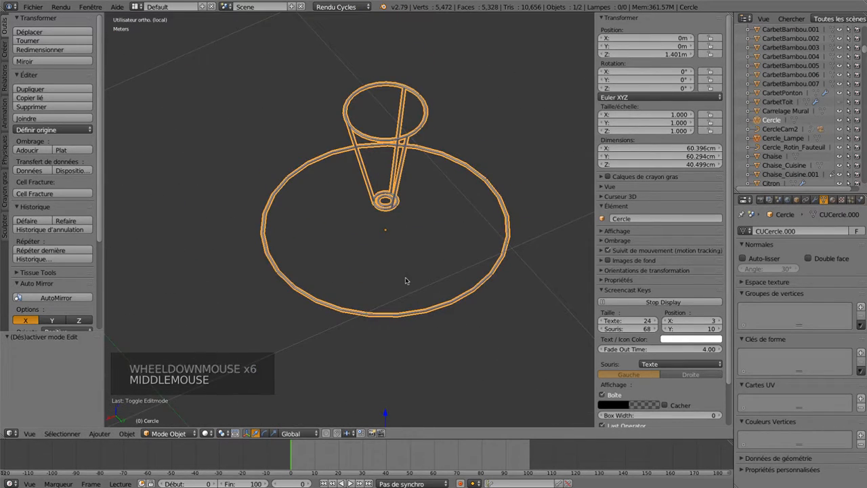
pyautogui.scroll(1, 406, 275)
pyautogui.scroll(-3, 407, 272)
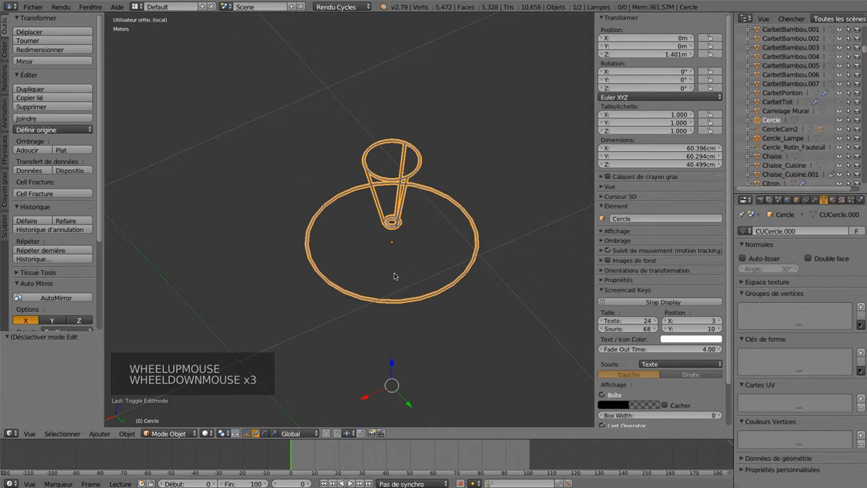
pyautogui.press('KP_1')
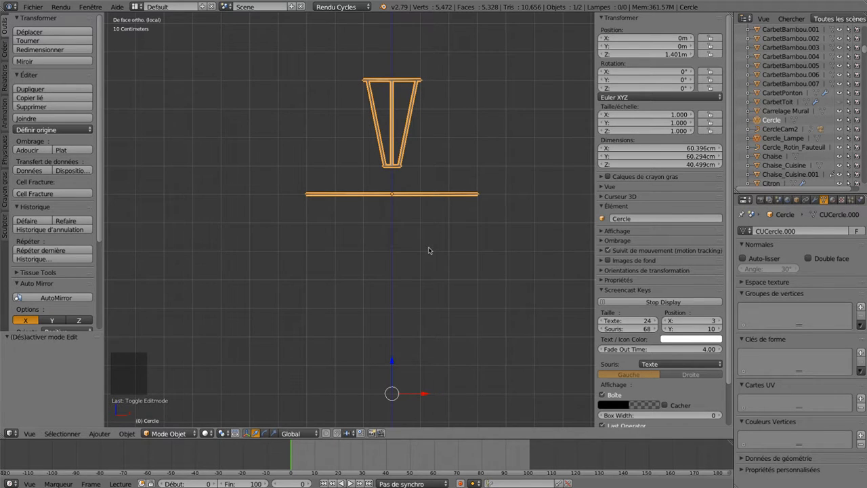
pyautogui.press('a')
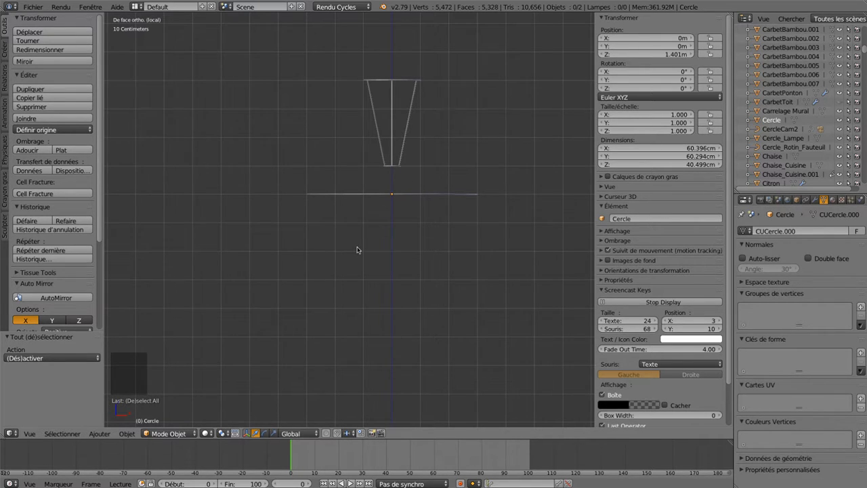
pyautogui.moveTo(413, 224); pyautogui.dragTo(411, 266, button='middle')
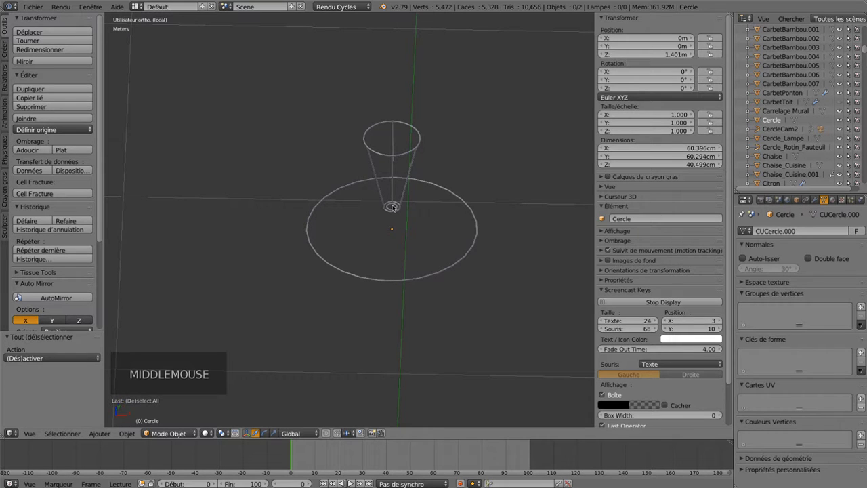
pyautogui.scroll(9, 392, 207)
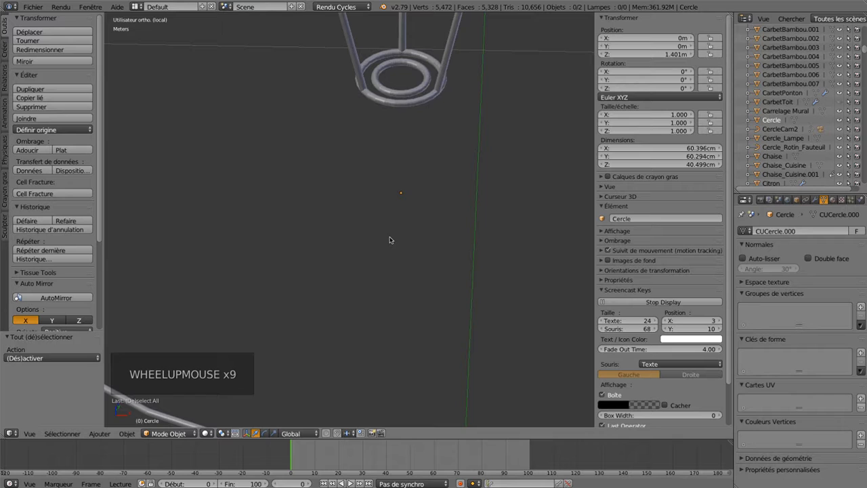
pyautogui.press('KP_7')
pyautogui.press('KP_Decimal')
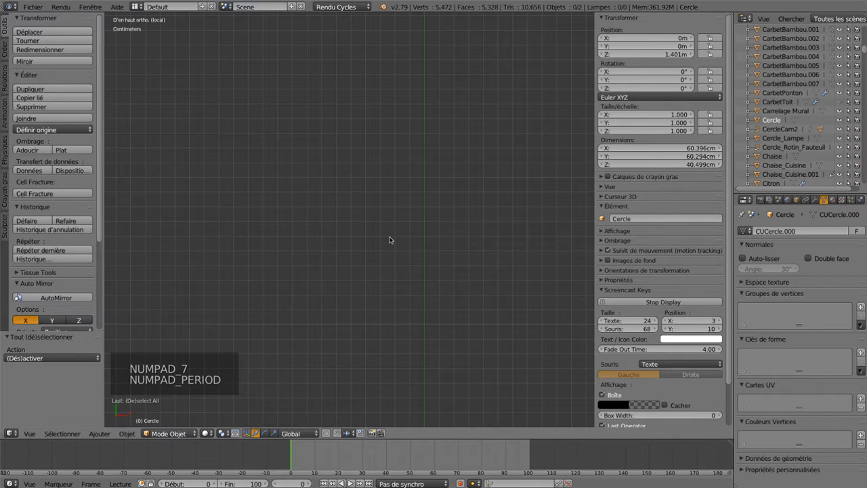
pyautogui.keyDown('shift'); pyautogui.moveTo(343, 252); pyautogui.dragTo(352, 183, button='middle'); pyautogui.keyUp('shift')
pyautogui.scroll(-3, 352, 182)
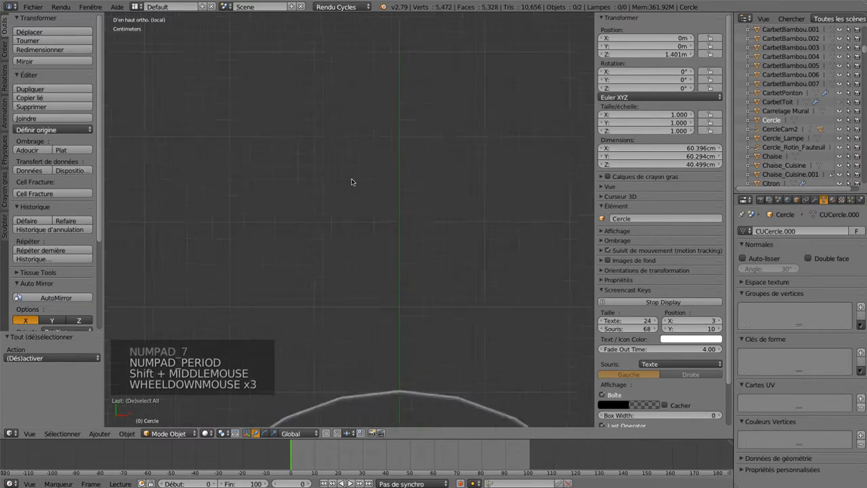
pyautogui.scroll(1, 346, 237)
pyautogui.scroll(-2, 340, 290)
pyautogui.keyDown('shift'); pyautogui.moveTo(340, 289); pyautogui.dragTo(352, 334, button='middle'); pyautogui.keyUp('shift')
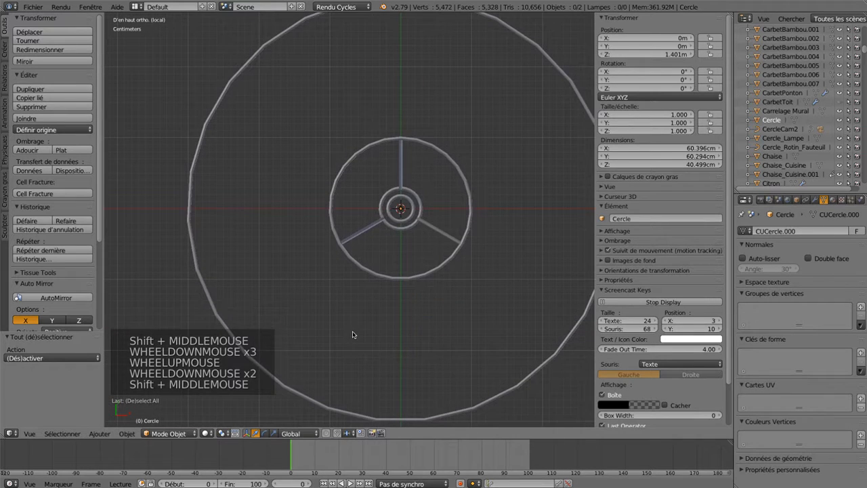
pyautogui.scroll(5, 453, 304)
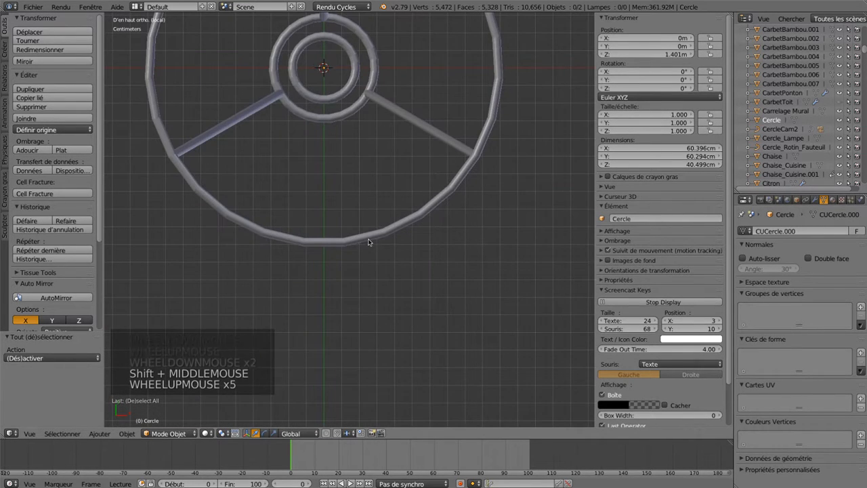
pyautogui.keyDown('shift'); pyautogui.moveTo(305, 197); pyautogui.dragTo(354, 367, button='middle'); pyautogui.keyUp('shift')
pyautogui.scroll(4, 387, 377)
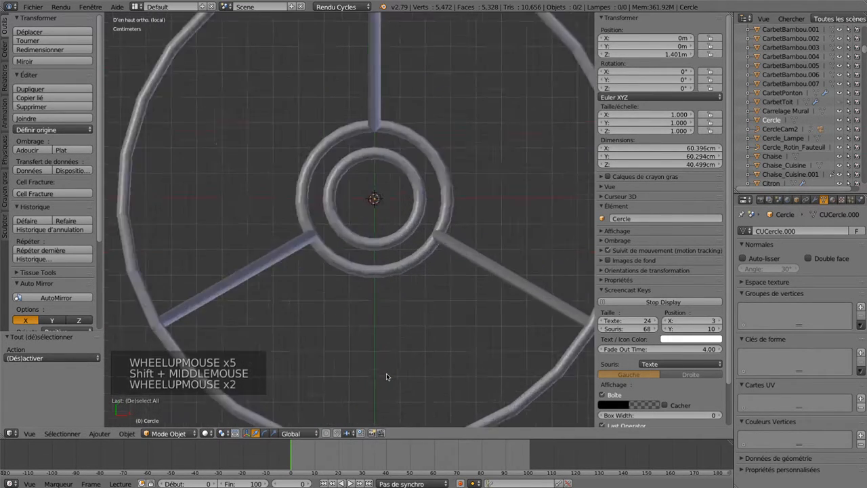
pyautogui.keyDown('shift'); pyautogui.moveTo(404, 306); pyautogui.dragTo(463, 348, button='middle'); pyautogui.keyUp('shift')
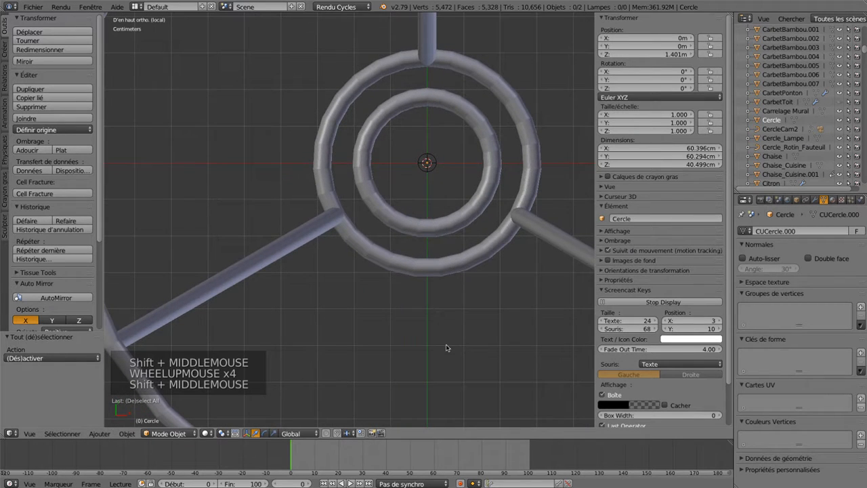
# Grow the face selection in edit mode to the whole small inner ring and delete its vertices.
pyautogui.press('Tab')
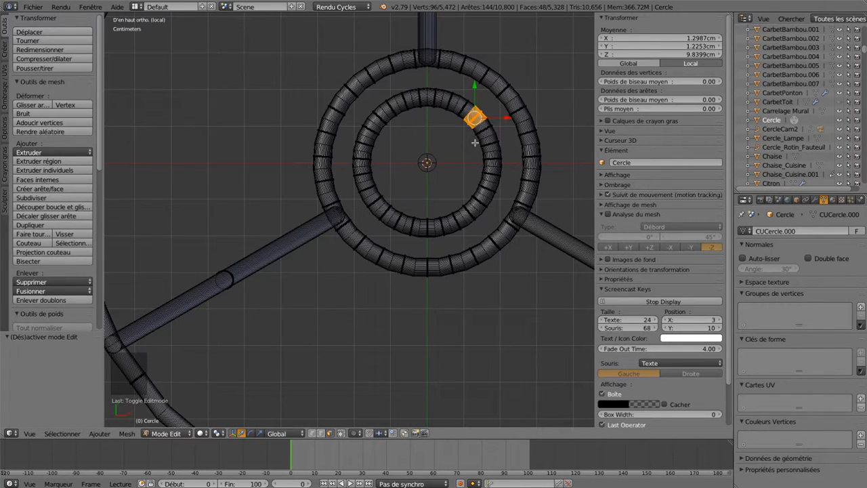
pyautogui.press('ctrl+KP_Add')
pyautogui.press('ctrl+KP_Add')
pyautogui.press('ctrl+KP_Add')
pyautogui.press('ctrl+KP_Add')
pyautogui.press('ctrl+KP_Add')
pyautogui.press('ctrl+KP_Add')
pyautogui.press('ctrl+KP_Add')
pyautogui.press('ctrl+KP_Add')
pyautogui.press('ctrl+KP_Add')
pyautogui.press('ctrl+KP_Add')
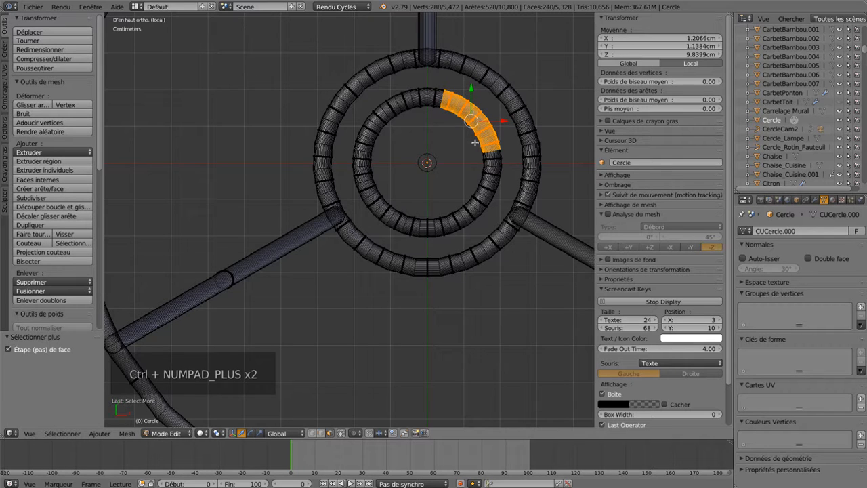
pyautogui.press('ctrl+KP_Add')
pyautogui.press('ctrl+KP_Add')
pyautogui.press('ctrl+KP_Add')
pyautogui.press('ctrl+KP_Add')
pyautogui.press('ctrl+KP_Add')
pyautogui.press('ctrl+KP_Add')
pyautogui.press('ctrl+KP_Add')
pyautogui.press('ctrl+KP_Add')
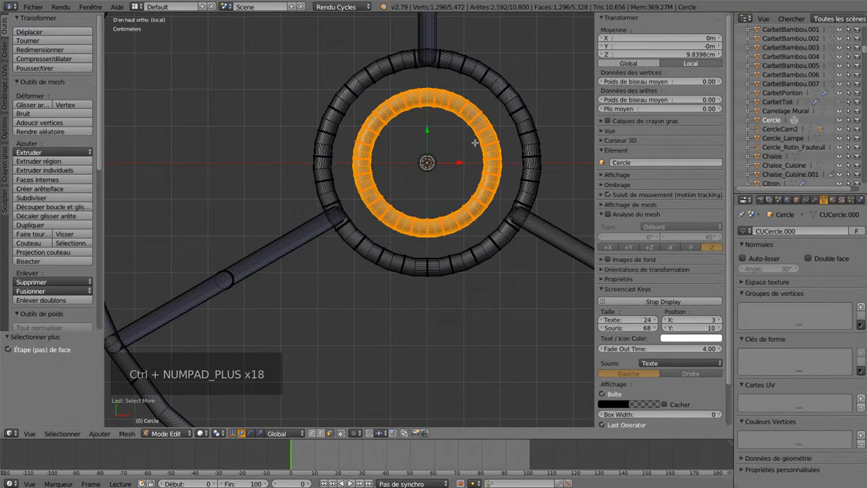
pyautogui.press('x')
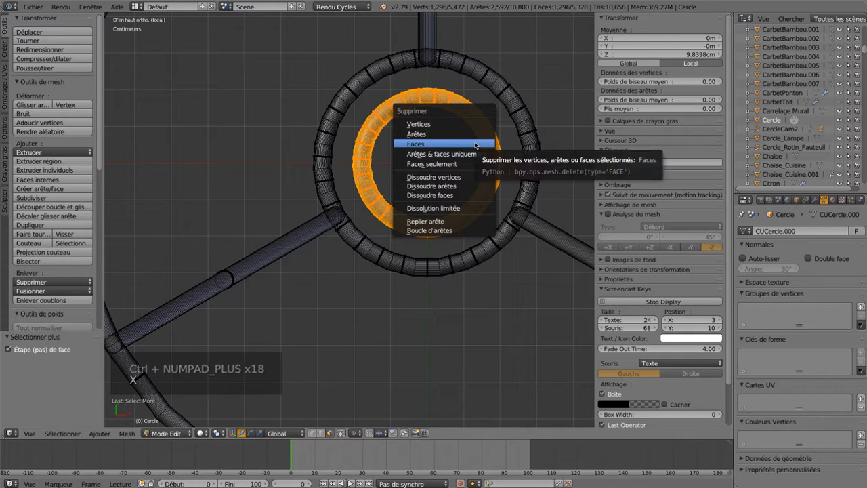
pyautogui.click(465, 124)
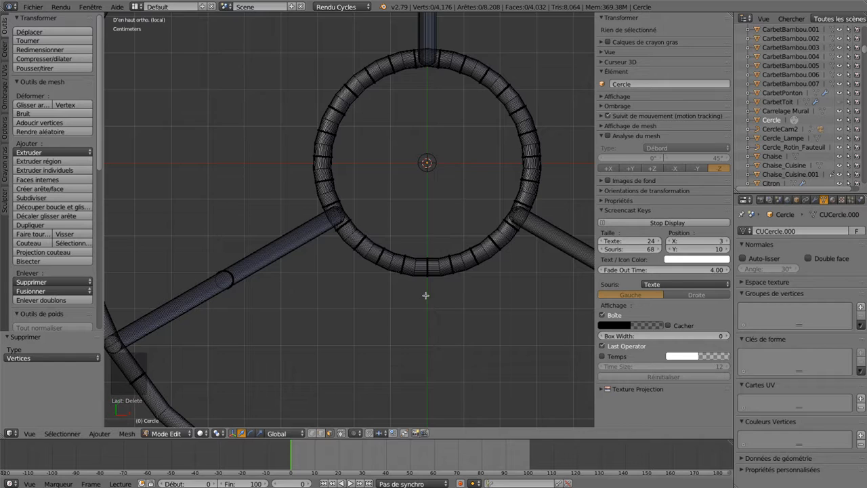
# Examine the remaining frame mesh from above and from the front with nothing selected, and return to object mode.
pyautogui.moveTo(426, 294); pyautogui.dragTo(411, 307, button='middle')
pyautogui.scroll(-3, 415, 300)
pyautogui.scroll(-1, 416, 300)
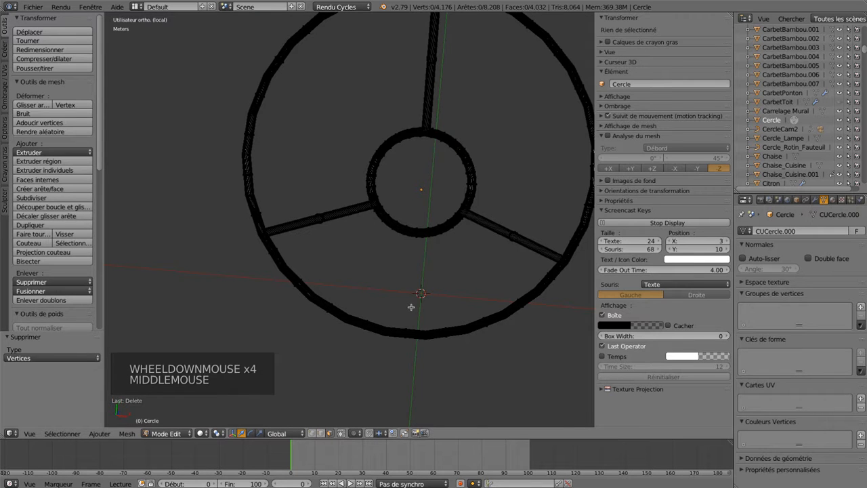
pyautogui.press('KP_7')
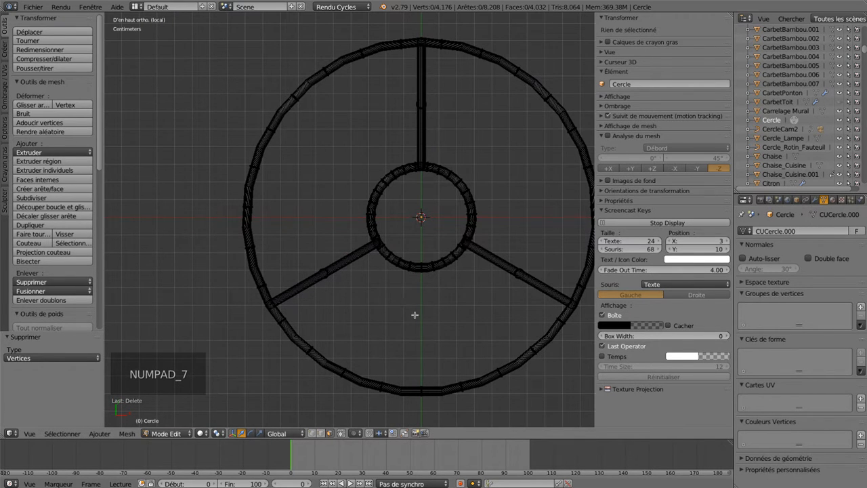
pyautogui.press('a')
pyautogui.press('a')
pyautogui.press('a')
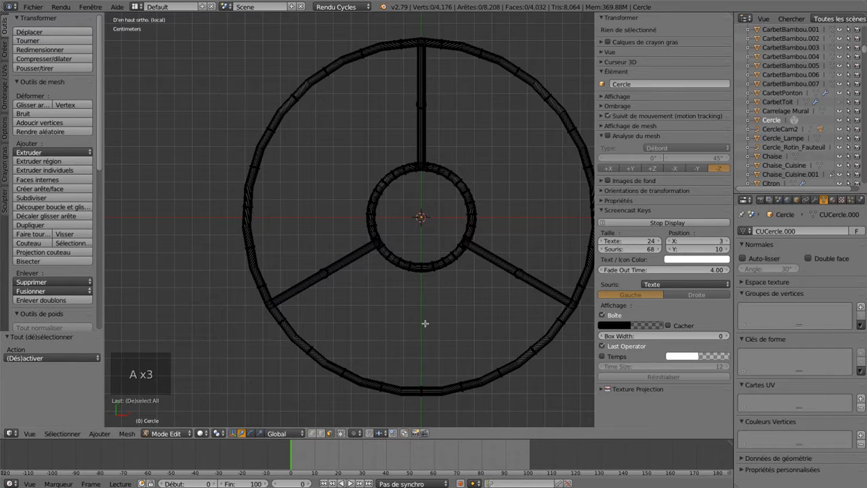
pyautogui.press('KP_1')
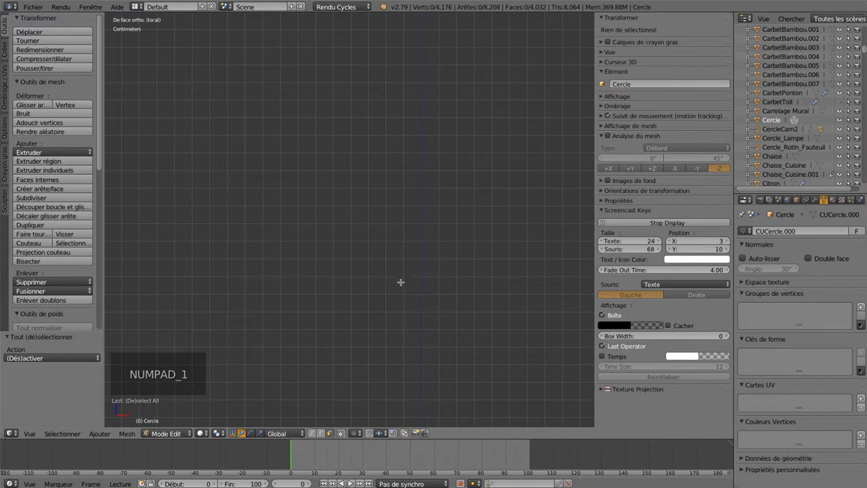
pyautogui.keyDown('shift'); pyautogui.moveTo(359, 110); pyautogui.dragTo(350, 286, button='middle'); pyautogui.keyUp('shift')
pyautogui.scroll(-6, 313, 238)
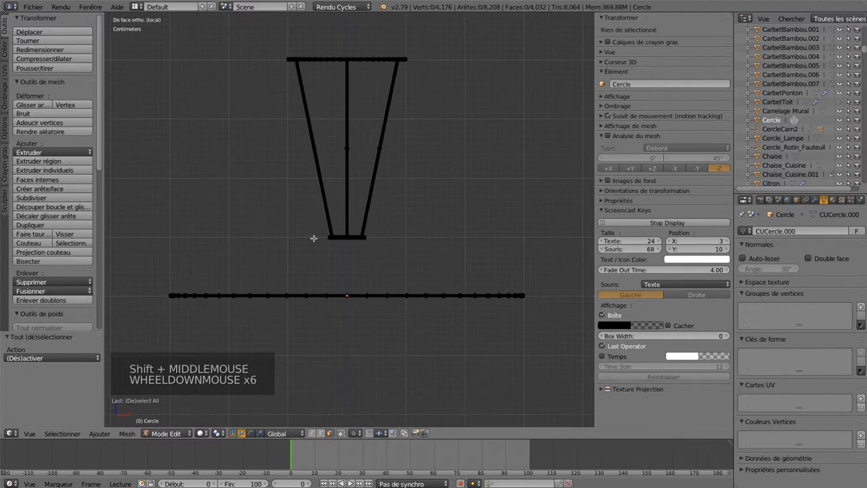
pyautogui.keyDown('shift'); pyautogui.scroll(-1, 248, 219); pyautogui.keyUp('shift')
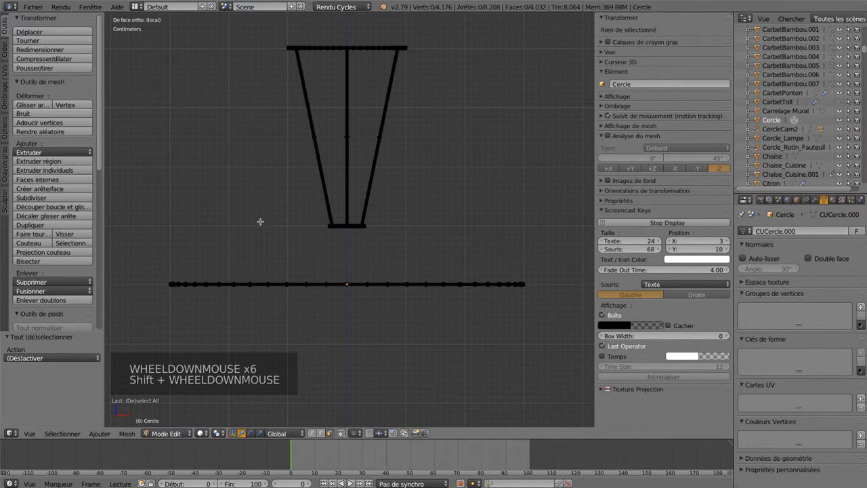
pyautogui.scroll(-1, 251, 228)
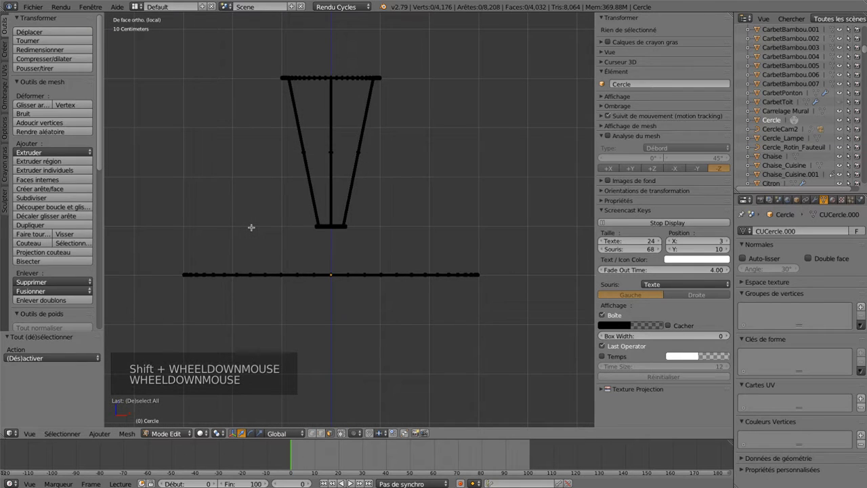
pyautogui.press('Tab')
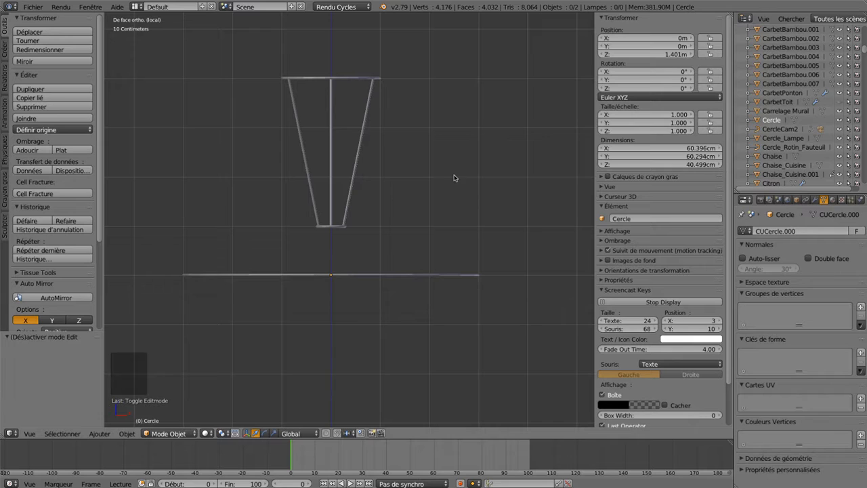
# Add a mesh cylinder to the isolated lamp scene and set its vertex count to 32.
pyautogui.press('n')
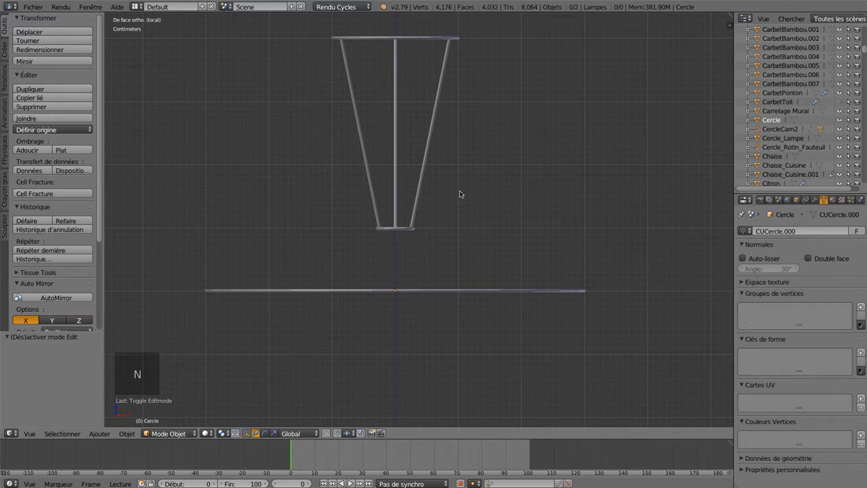
pyautogui.hotkey('shift', 'a')
pyautogui.moveTo(456, 185)
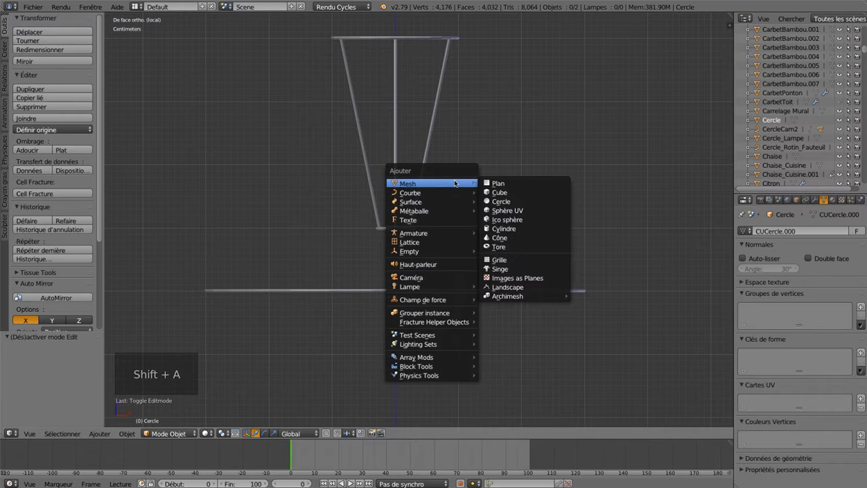
pyautogui.click(519, 229)
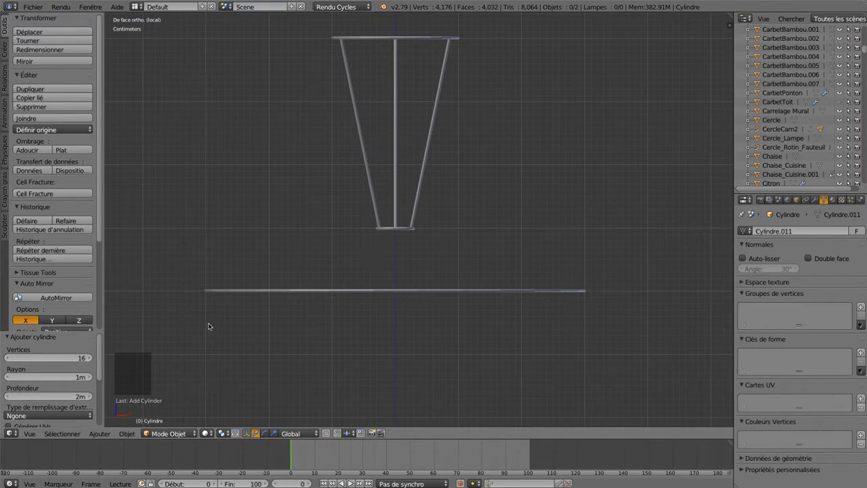
pyautogui.scroll(-4, 305, 348)
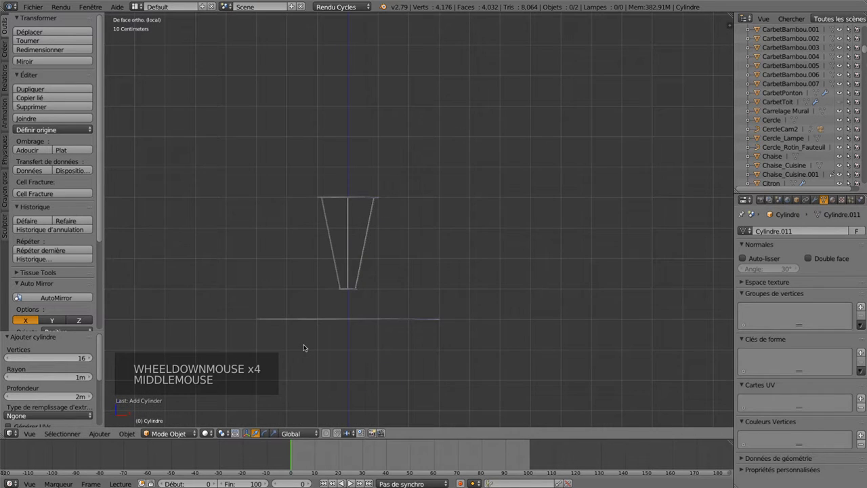
pyautogui.scroll(-3, 304, 347)
pyautogui.keyDown('shift'); pyautogui.moveTo(405, 331); pyautogui.dragTo(519, 66, button='middle'); pyautogui.keyUp('shift')
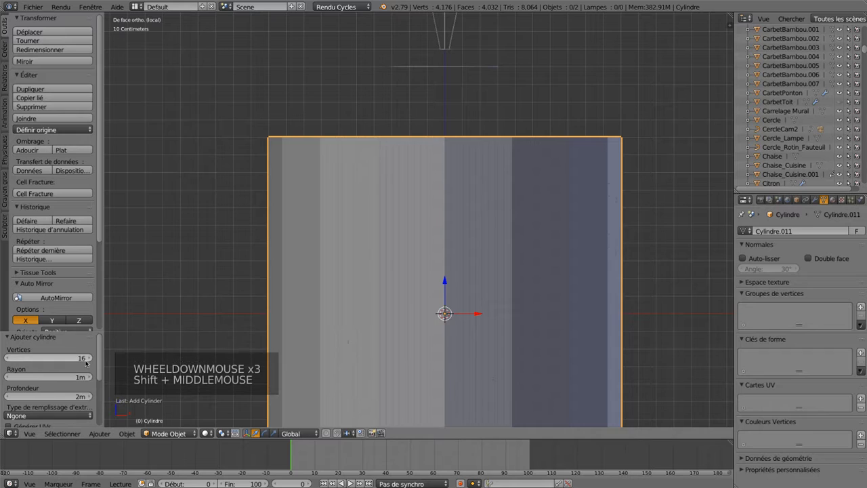
pyautogui.click(49, 359)
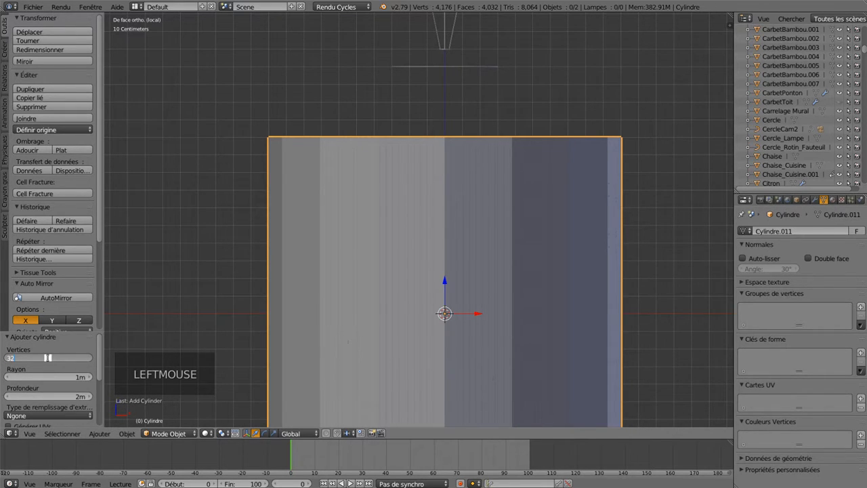
pyautogui.press('Return')
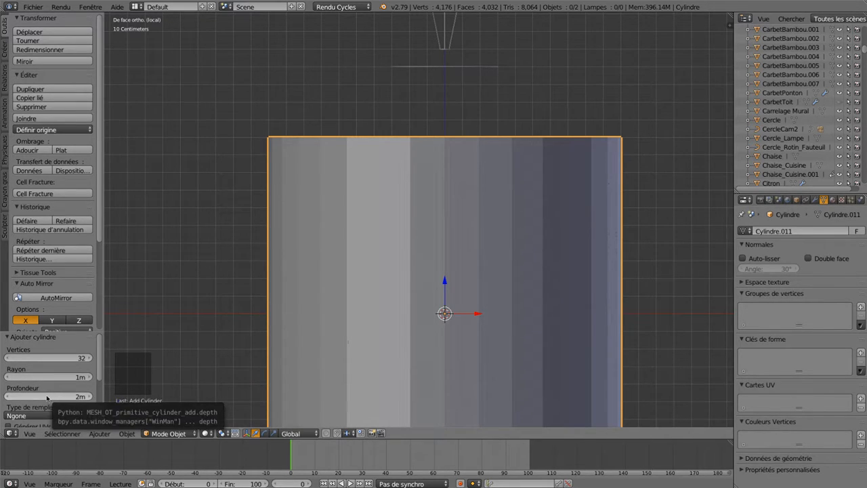
# Set the new cylinder's cap fill type to Rien so both ends stay open, and check it from above.
pyautogui.scroll(-5, 47, 396)
pyautogui.scroll(3, 46, 388)
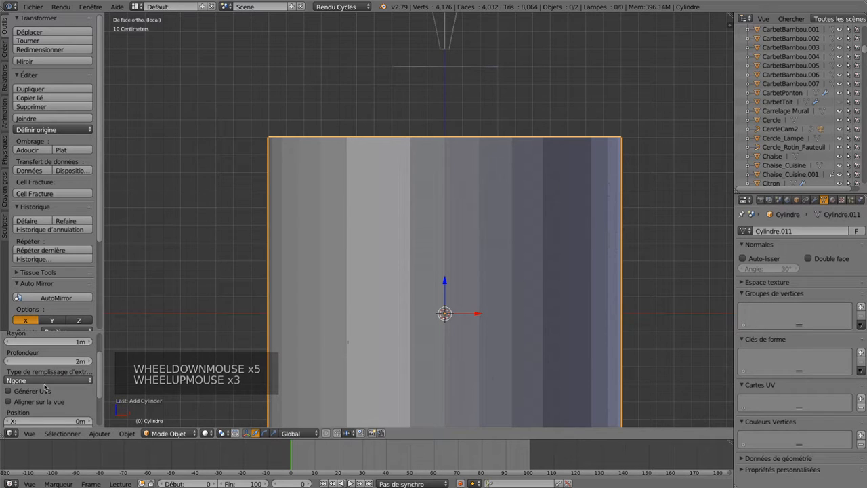
pyautogui.click(71, 380)
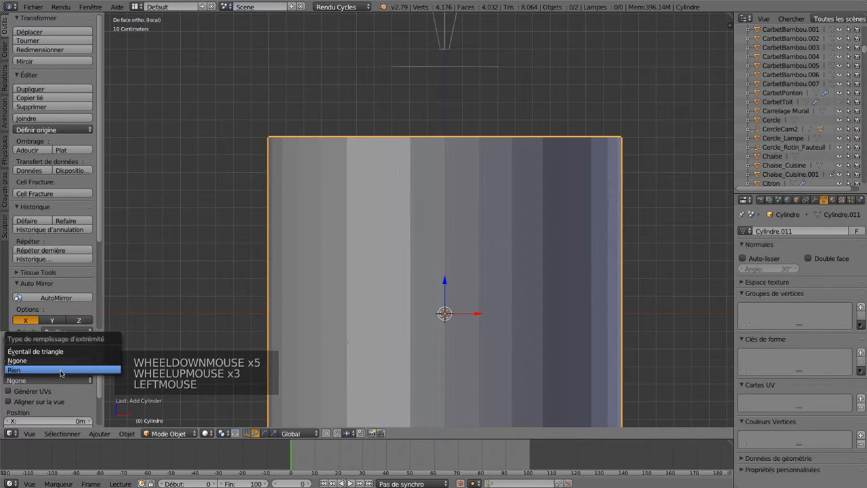
pyautogui.click(61, 370)
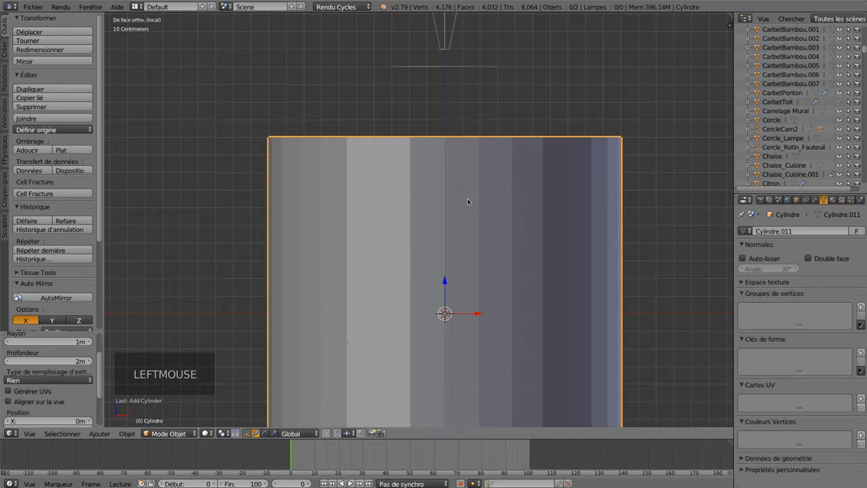
pyautogui.moveTo(467, 201); pyautogui.dragTo(451, 241, button='middle')
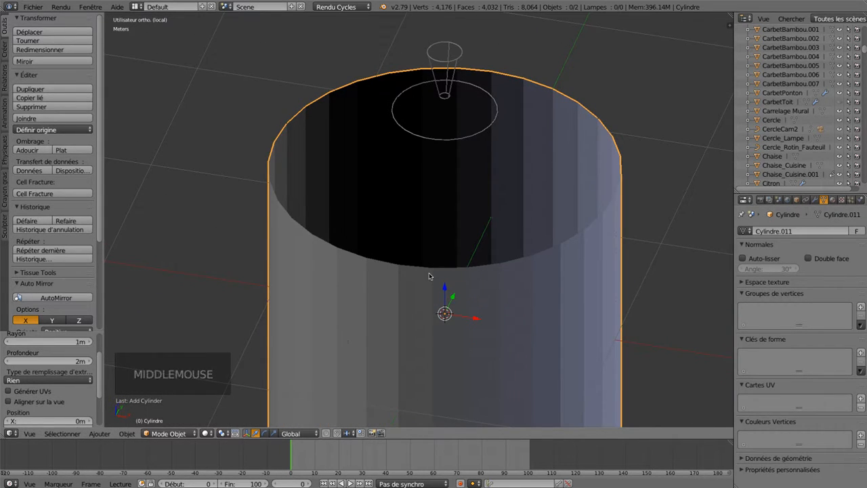
# Raise the whole cylinder mesh 93.5 cm along Z in edit mode, working in front view.
pyautogui.press('Tab')
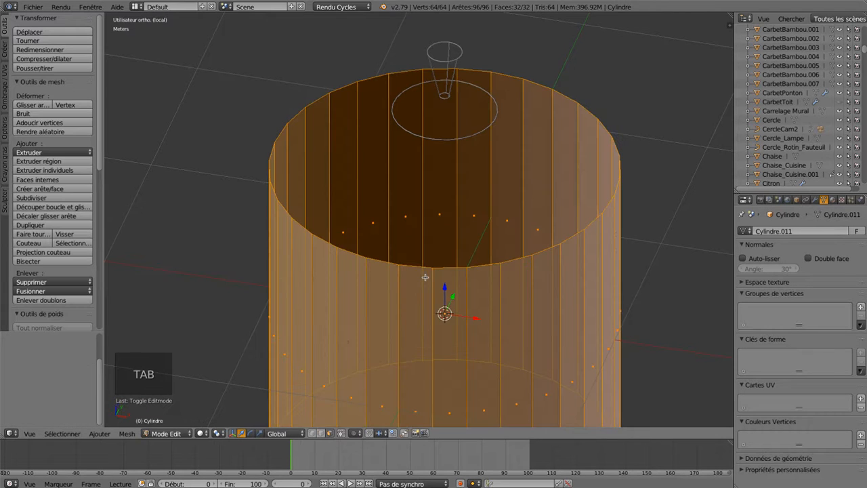
pyautogui.press('KP_7')
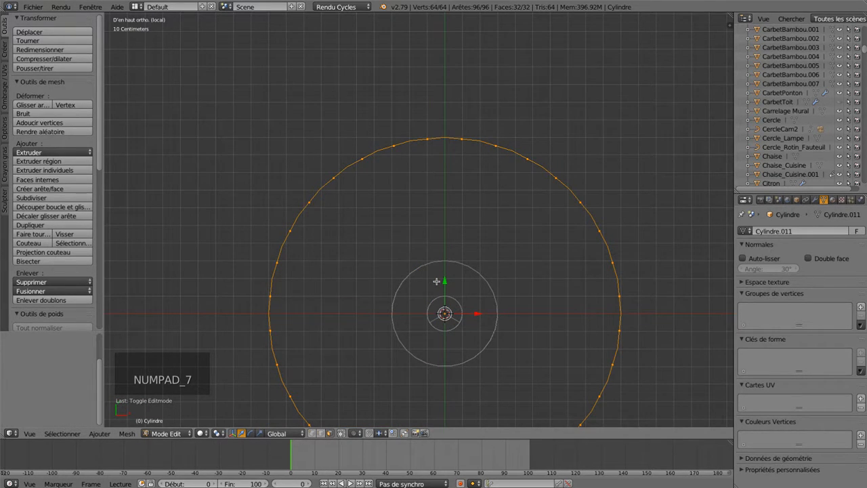
pyautogui.press('KP_1')
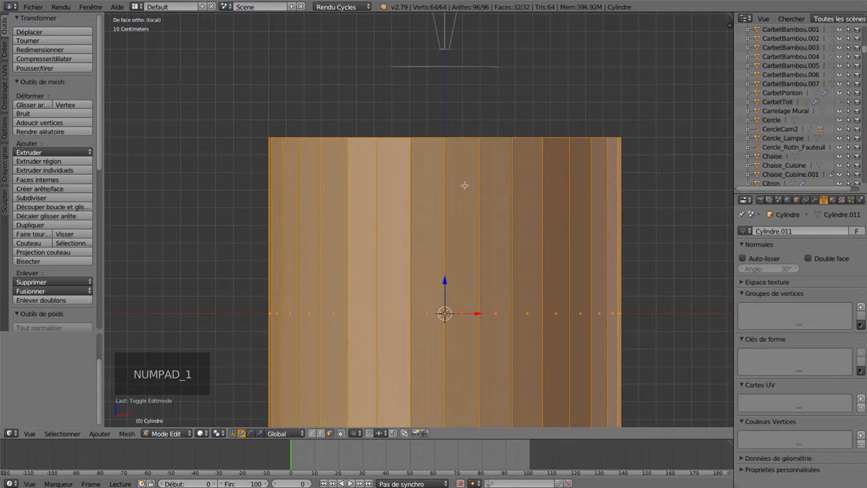
pyautogui.moveTo(445, 280); pyautogui.dragTo(453, 115)
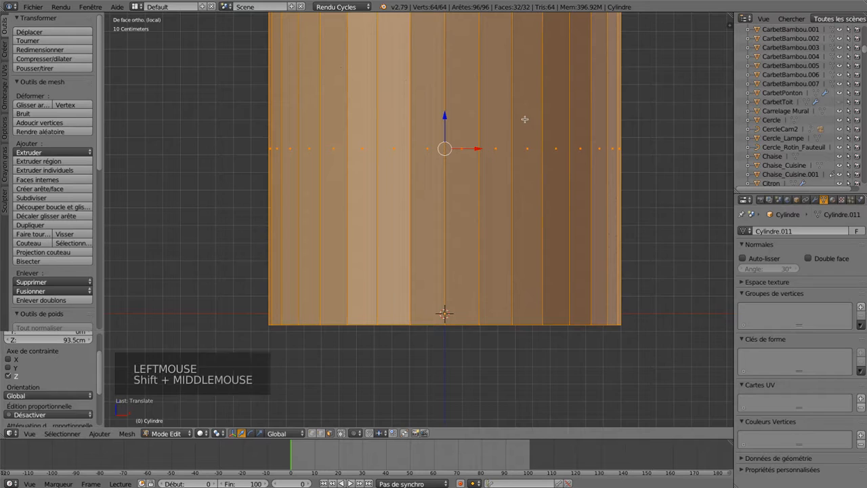
pyautogui.keyDown('shift'); pyautogui.moveTo(524, 117); pyautogui.dragTo(502, 238, button='middle'); pyautogui.keyUp('shift')
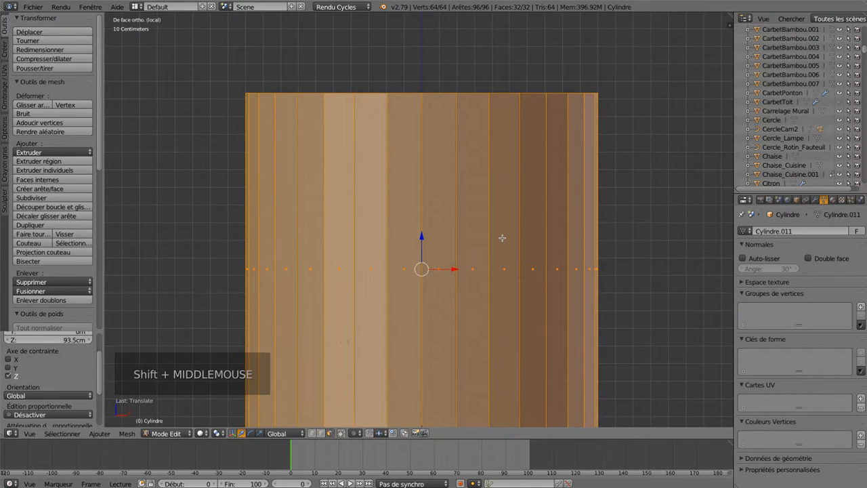
# In wireframe display, scale the cylinder mesh uniformly to 0.3 and raise it 76.5 cm along Z onto the frame's large ring.
pyautogui.press('z')
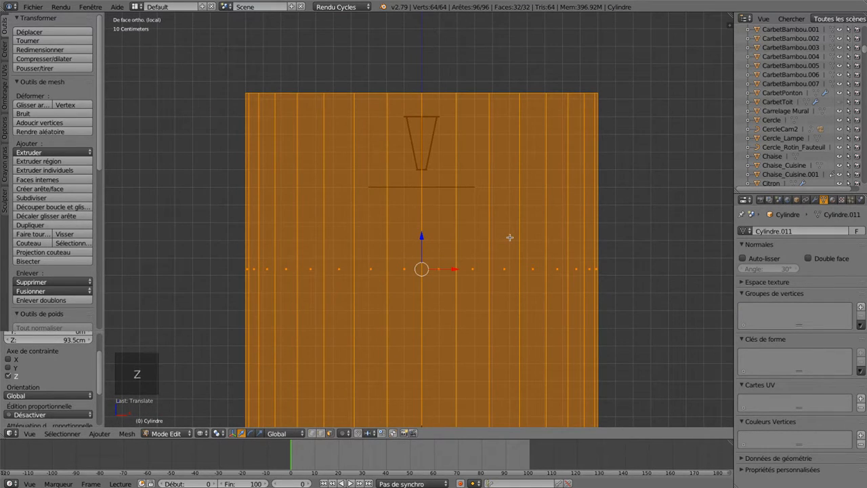
pyautogui.press('s')
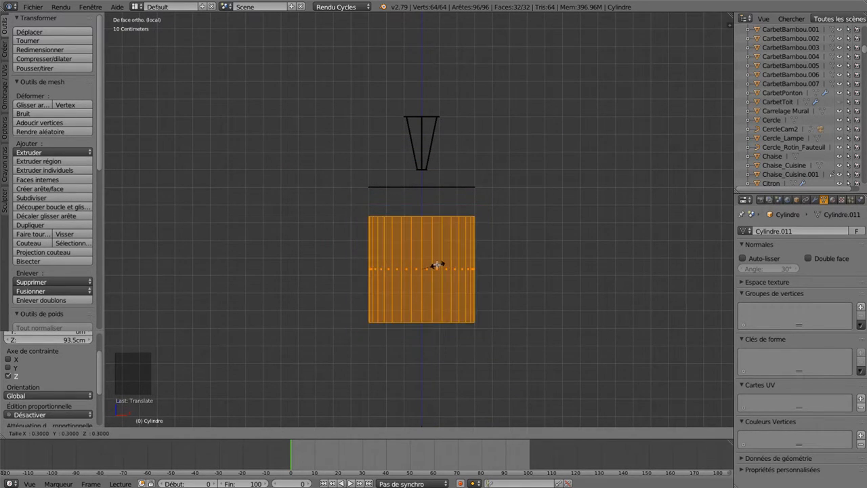
pyautogui.keyDown('ctrl'); pyautogui.click(437, 263); pyautogui.keyUp('ctrl')
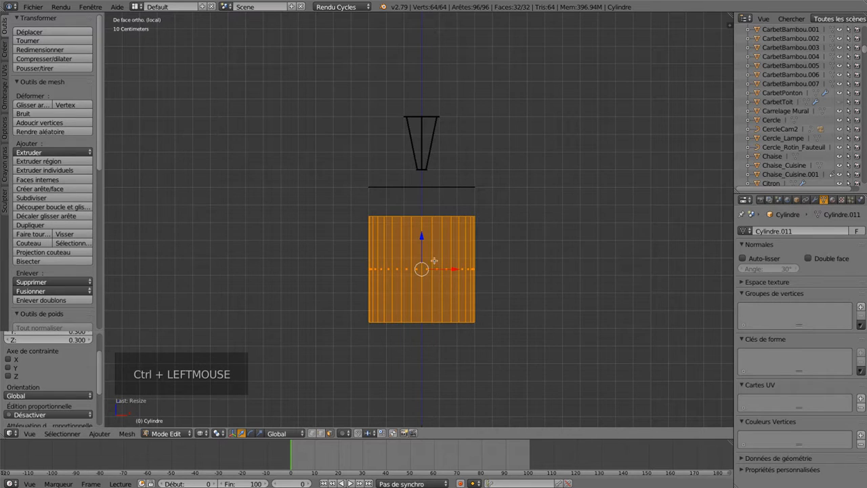
pyautogui.moveTo(421, 238); pyautogui.dragTo(435, 81)
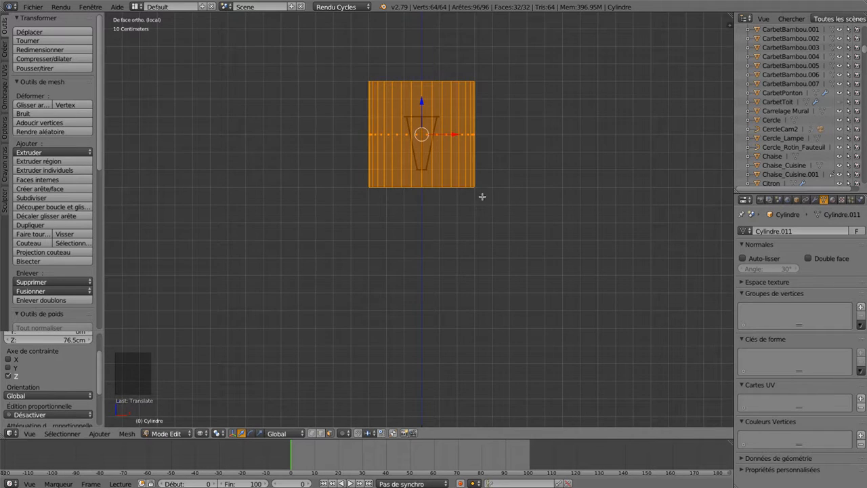
# Fit the cylinder to the frame's large ring by lowering it 2.12 mm along Z and scaling it to 1.007 along X.
pyautogui.scroll(6, 482, 196)
pyautogui.keyDown('shift'); pyautogui.moveTo(206, 242); pyautogui.dragTo(392, 275, button='middle'); pyautogui.keyUp('shift')
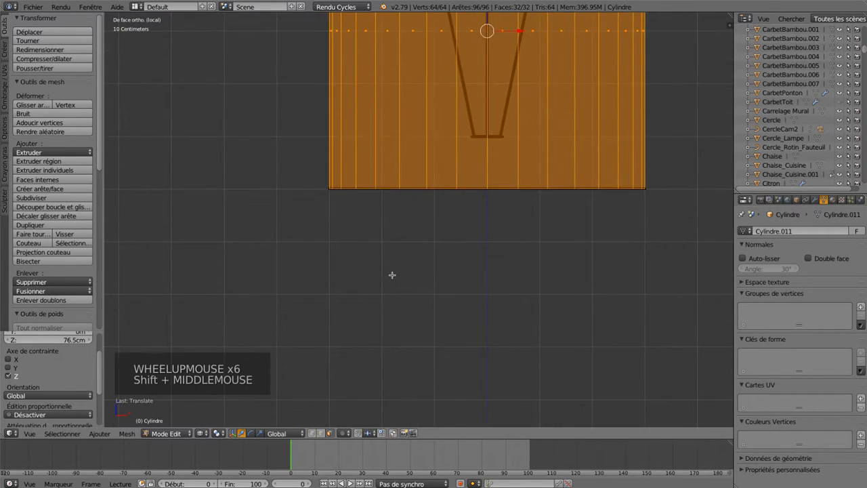
pyautogui.scroll(4, 392, 275)
pyautogui.keyDown('shift'); pyautogui.moveTo(598, 132); pyautogui.dragTo(478, 170, button='middle'); pyautogui.keyUp('shift')
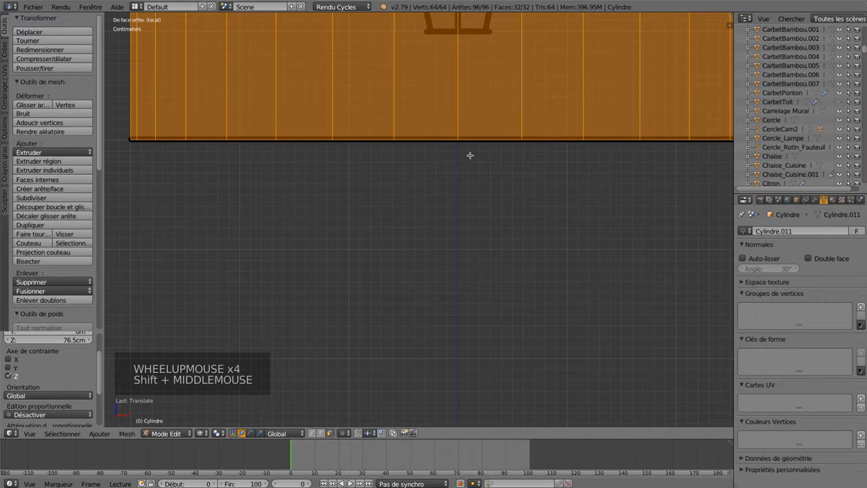
pyautogui.press('g')
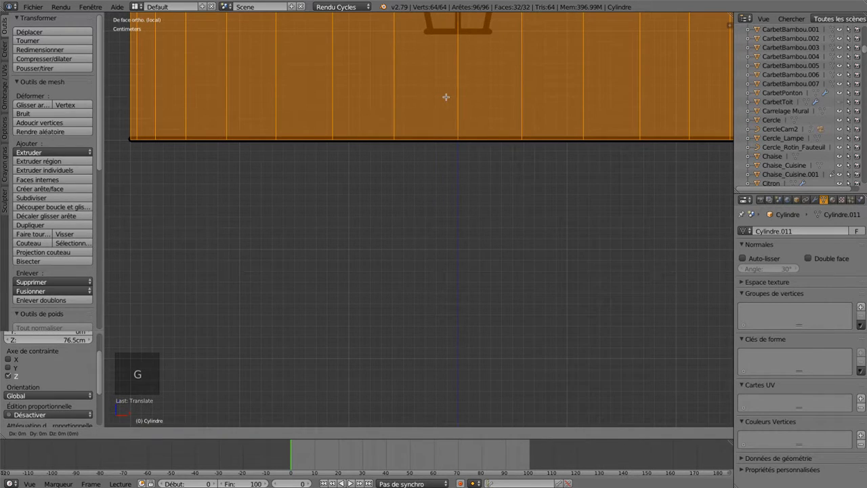
pyautogui.press('z')
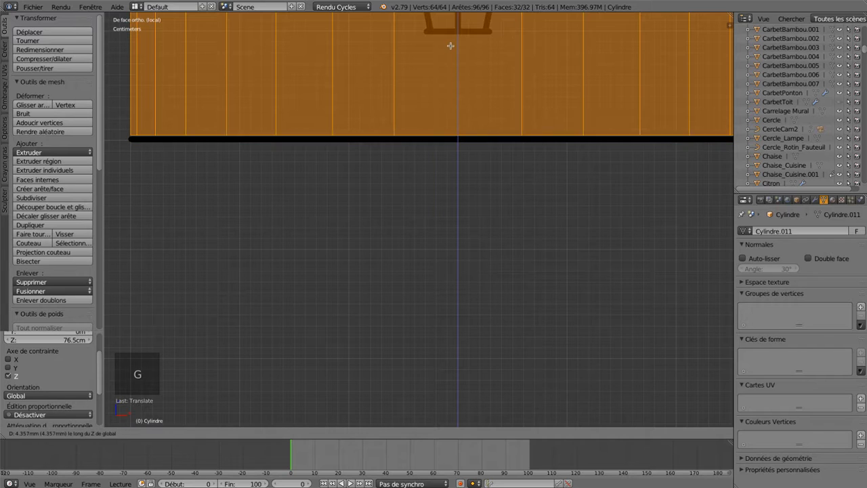
pyautogui.keyDown('shift'); pyautogui.click(448, 120); pyautogui.keyUp('shift')
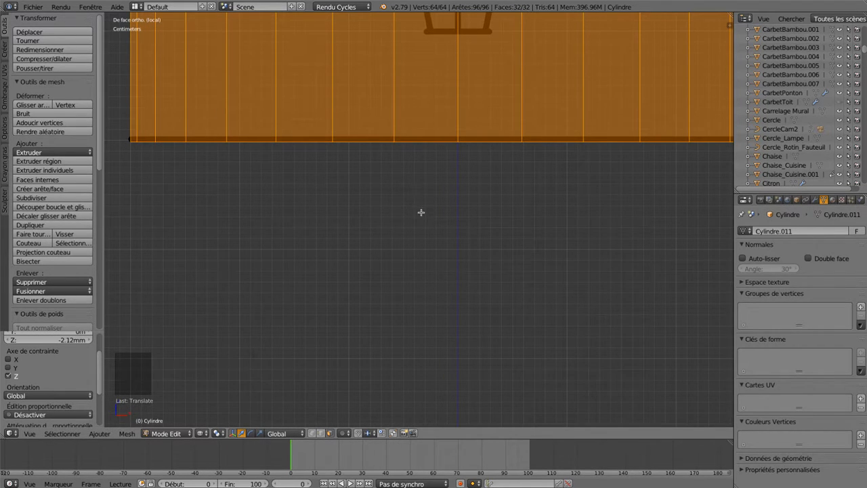
pyautogui.press('s')
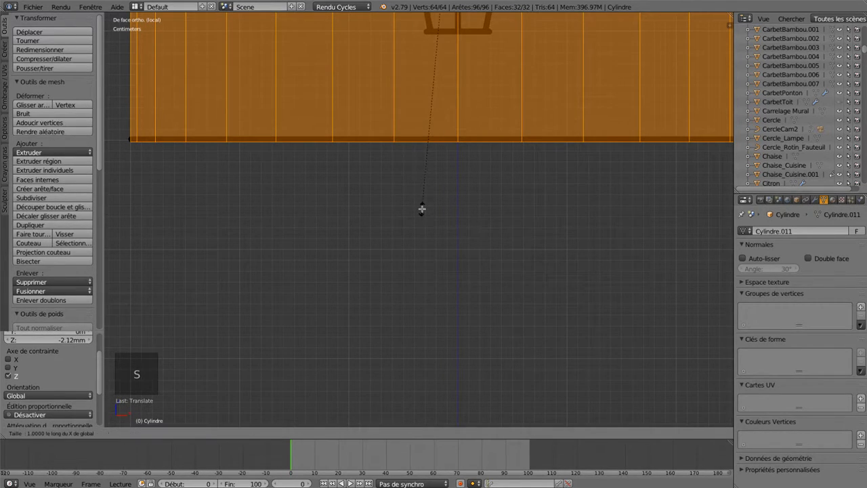
pyautogui.keyDown('shift'); pyautogui.click(452, 237); pyautogui.keyUp('shift')
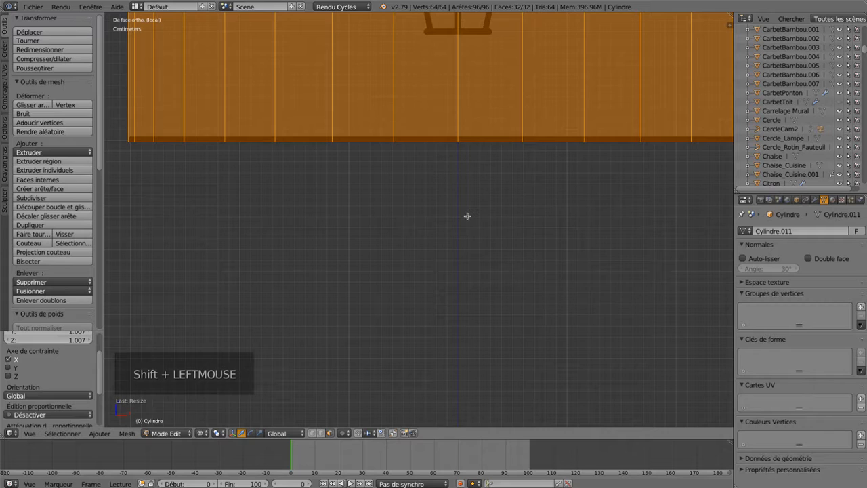
# Select only the cylinder's upper vertices, lower them 20 cm along Z and raise them 5.38 mm to the top of the frame's upper ring.
pyautogui.scroll(-4, 466, 215)
pyautogui.keyDown('shift'); pyautogui.moveTo(470, 45); pyautogui.dragTo(464, 283, button='middle'); pyautogui.keyUp('shift')
pyautogui.press('a')
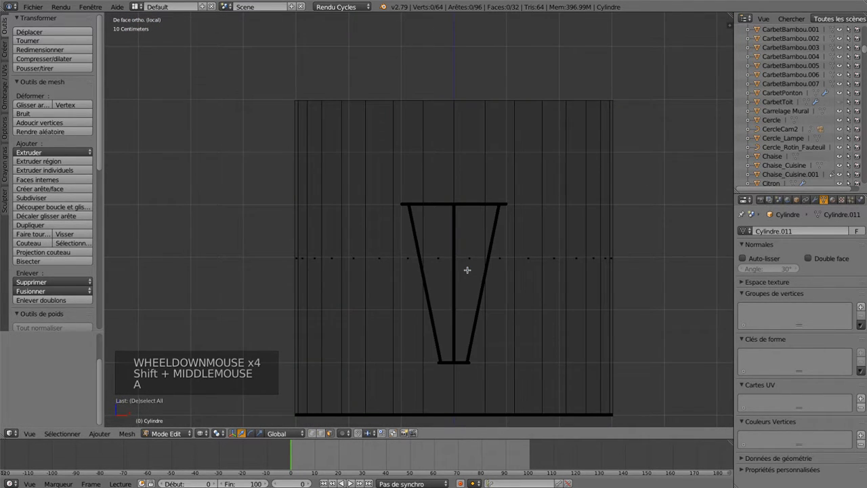
pyautogui.hotkey('ctrl', 'Tab')
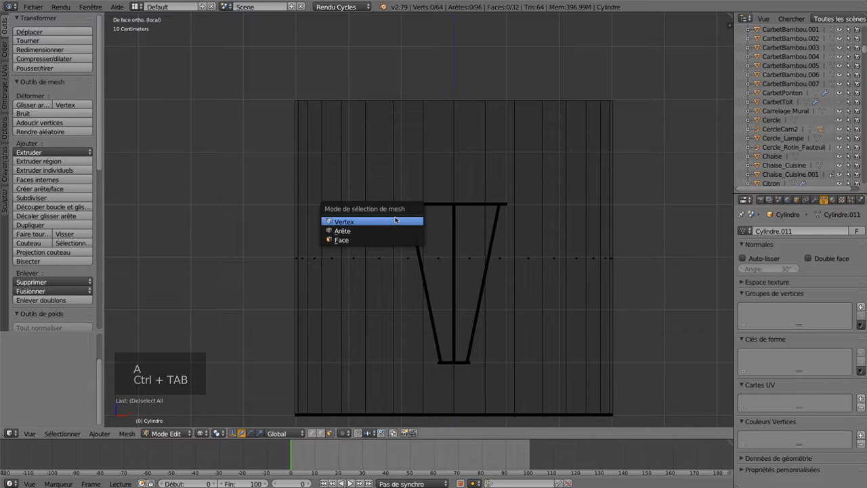
pyautogui.click(396, 220)
pyautogui.press('b')
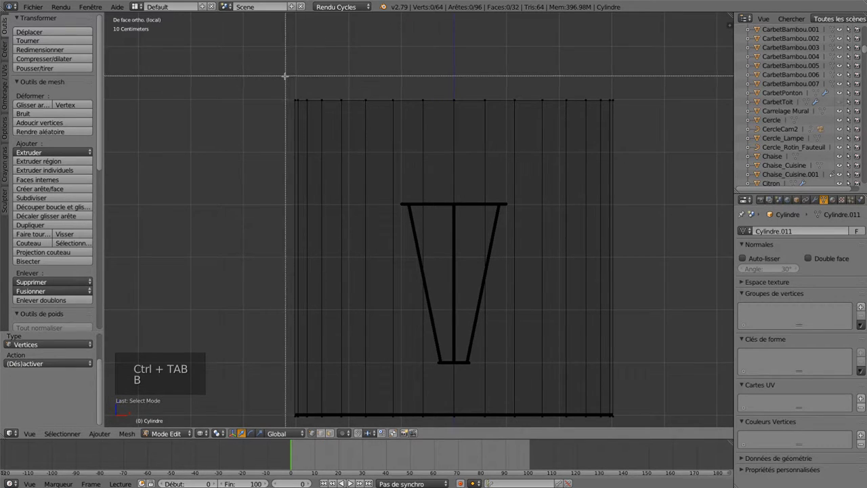
pyautogui.moveTo(285, 76); pyautogui.dragTo(656, 125)
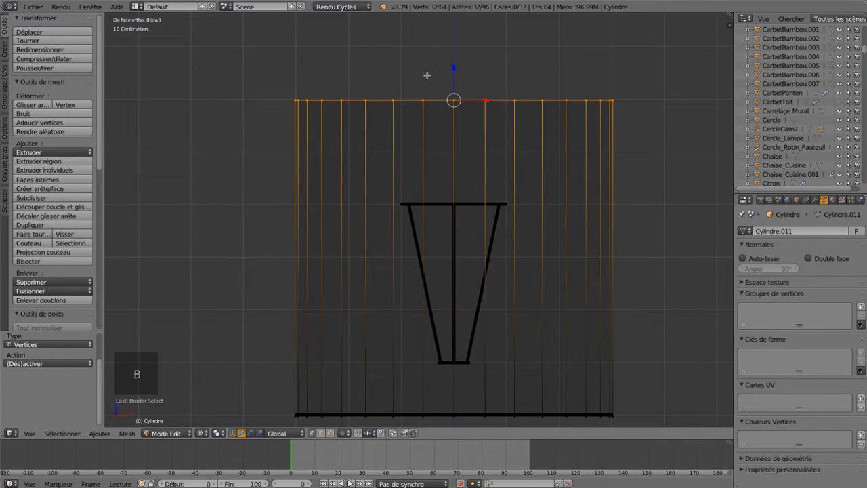
pyautogui.moveTo(454, 68); pyautogui.dragTo(449, 180)
pyautogui.scroll(7, 478, 197)
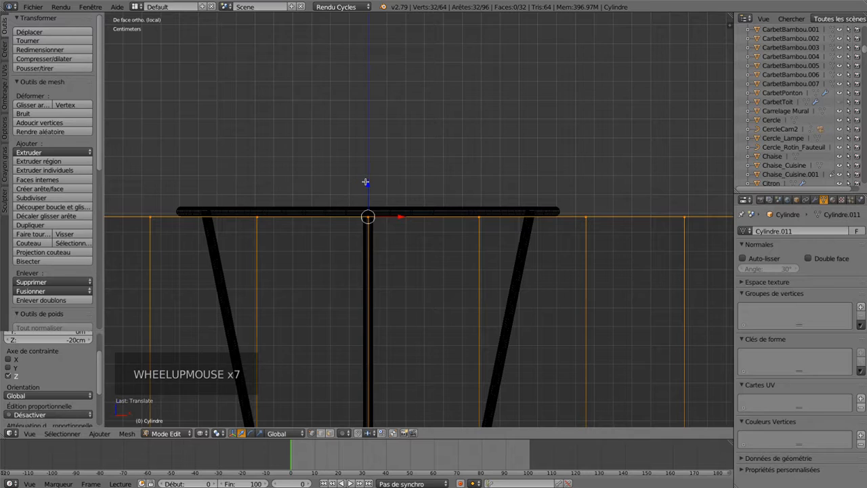
pyautogui.keyDown('ctrl'); pyautogui.moveTo(367, 183); pyautogui.dragTo(371, 225); pyautogui.keyUp('ctrl')
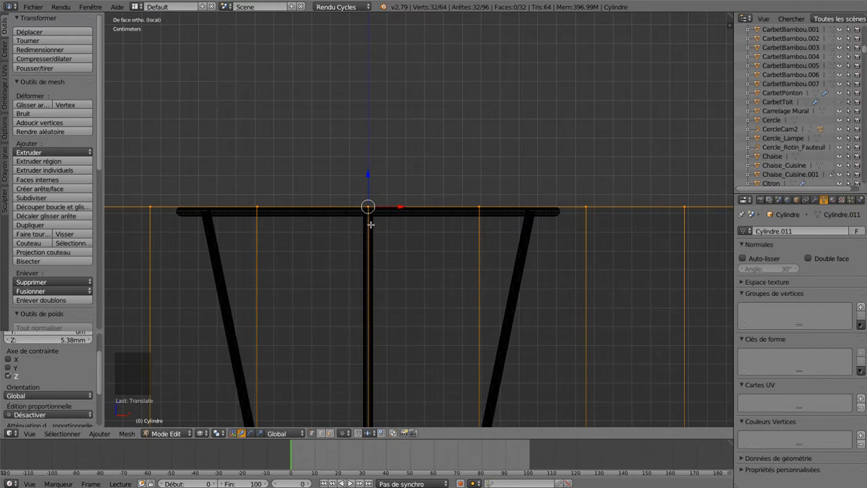
# Try to scale the cylinder's upper vertices to 0.334 along X to match the frame's small upper ring.
pyautogui.press('s')
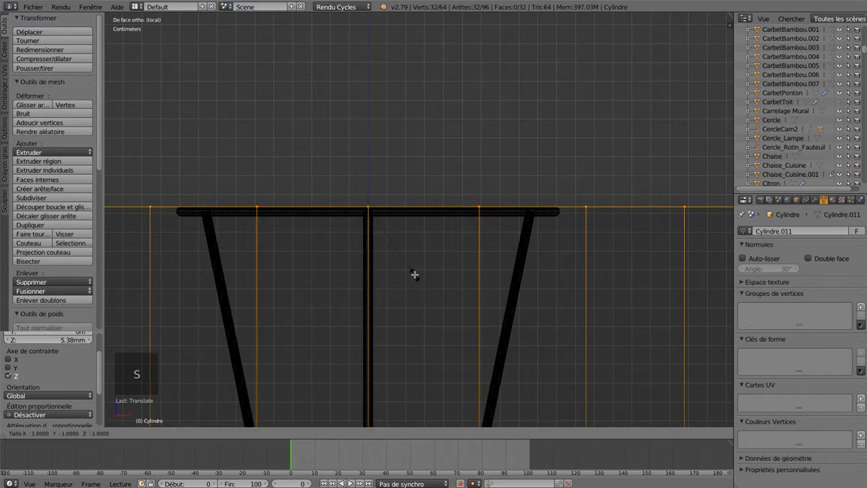
pyautogui.press('x')
pyautogui.moveTo(363, 219)
pyautogui.mouseDown()
pyautogui.moveTo(375, 242)
pyautogui.moveTo(330, 156)
pyautogui.mouseUp()
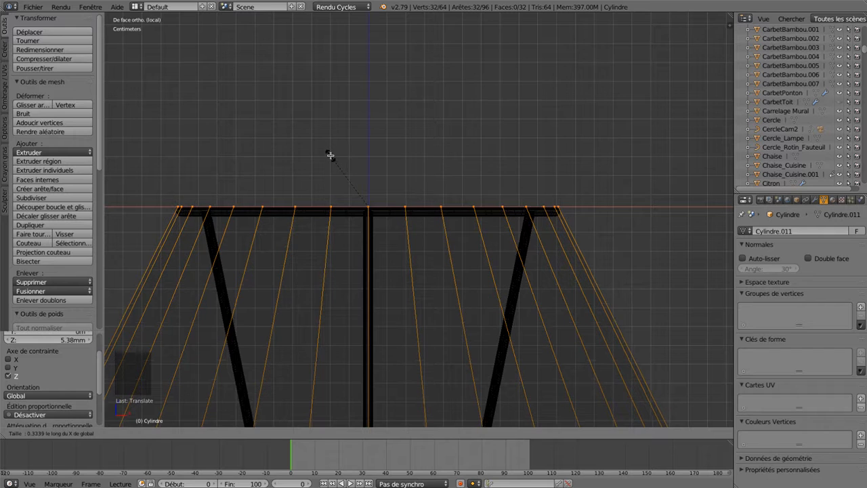
pyautogui.keyDown('shift'); pyautogui.click(330, 156); pyautogui.keyUp('shift')
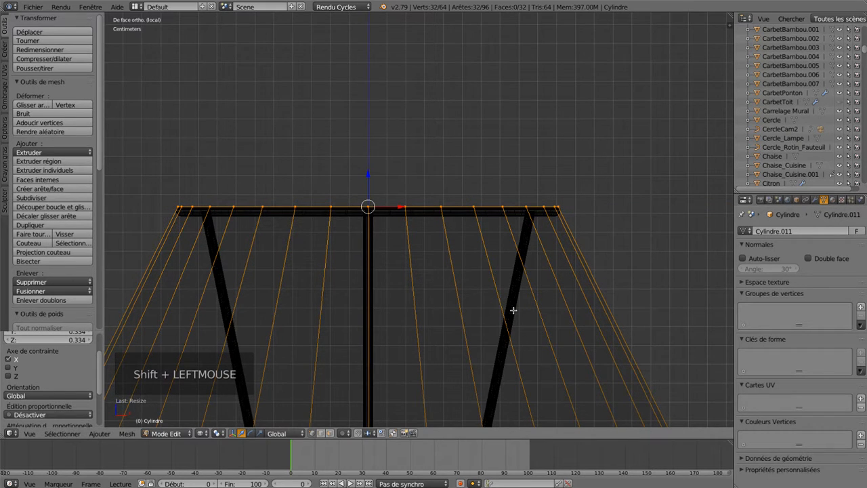
pyautogui.scroll(-1, 514, 311)
pyautogui.middleClick(514, 310)
pyautogui.scroll(-1, 513, 311)
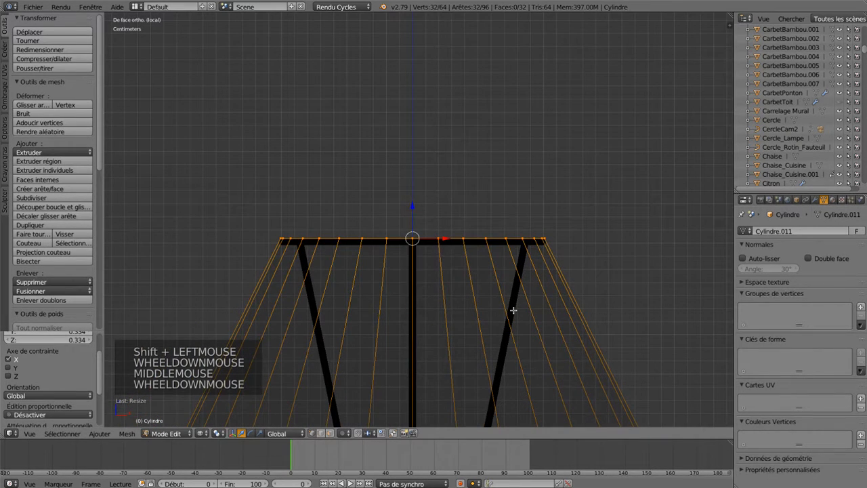
# Deselect the vertices, inspect the shade in solid display, and undo the deselection and the X-only scaling.
pyautogui.press('a')
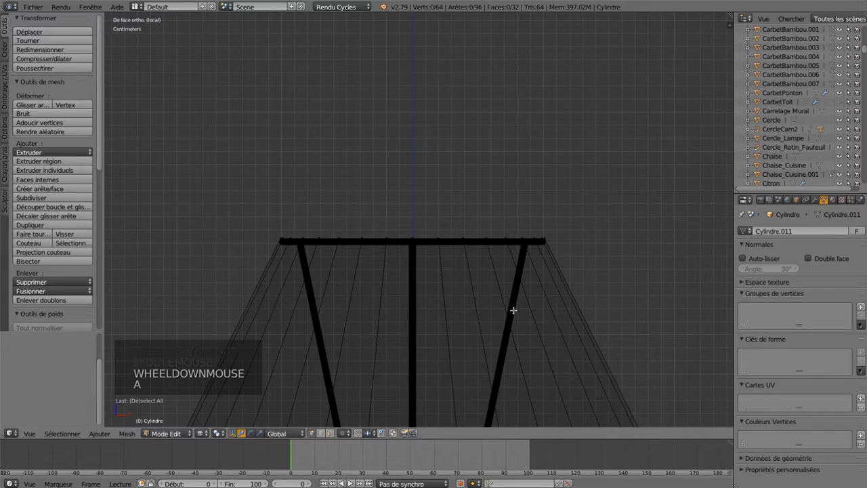
pyautogui.press('z')
pyautogui.keyDown('shift'); pyautogui.moveTo(440, 318); pyautogui.dragTo(467, 143, button='middle'); pyautogui.keyUp('shift')
pyautogui.scroll(-5, 467, 144)
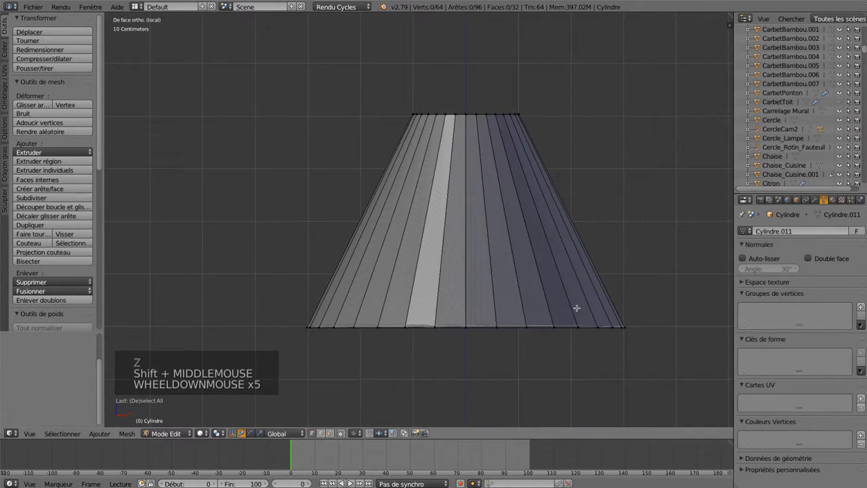
pyautogui.moveTo(637, 294); pyautogui.dragTo(599, 277, button='middle')
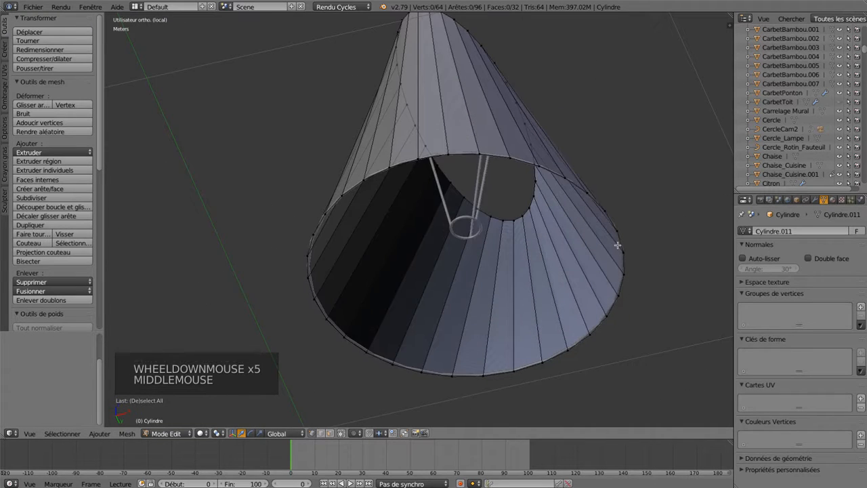
pyautogui.scroll(-1, 596, 291)
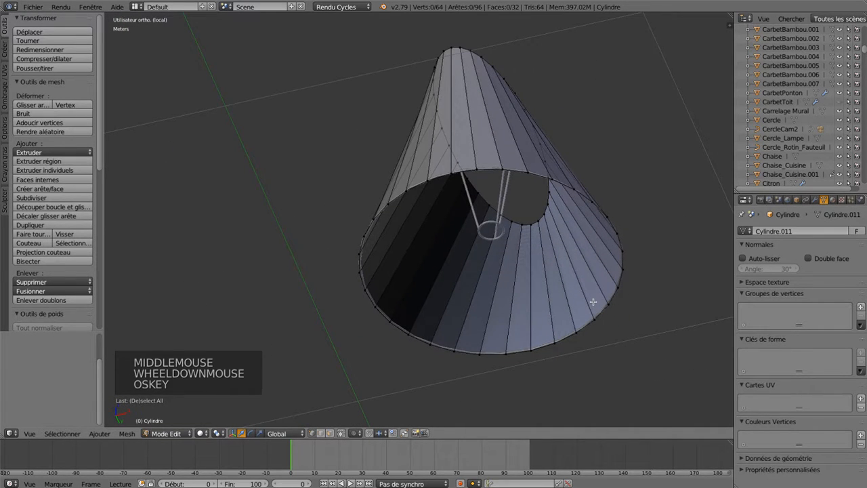
pyautogui.press('super+z')
pyautogui.press('super+z')
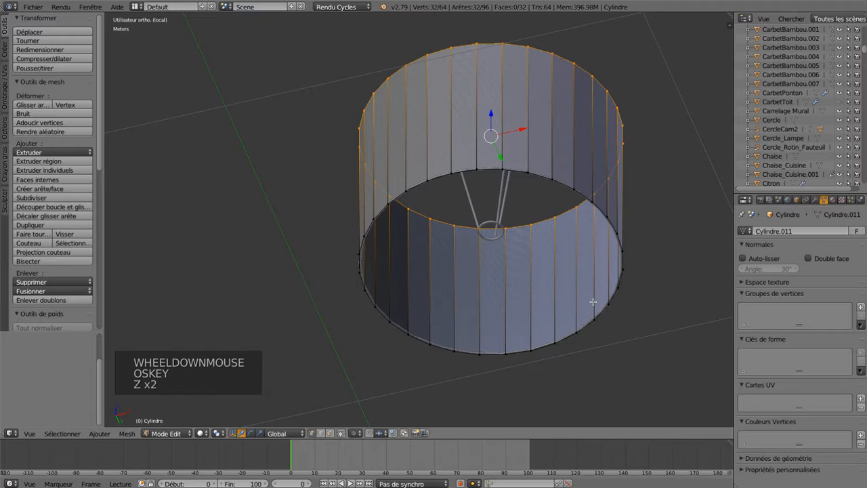
# In top view, scale the cylinder's upper vertices uniformly to 0.326 to match the frame's small upper ring.
pyautogui.press('KP_7')
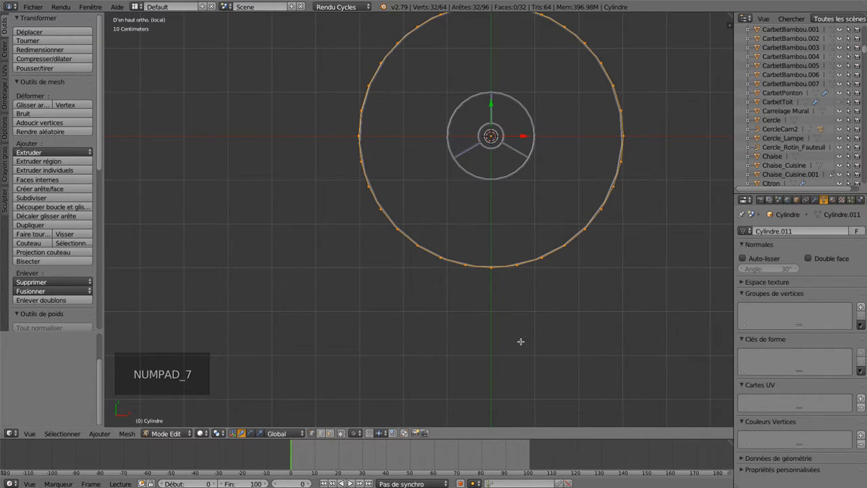
pyautogui.press('s')
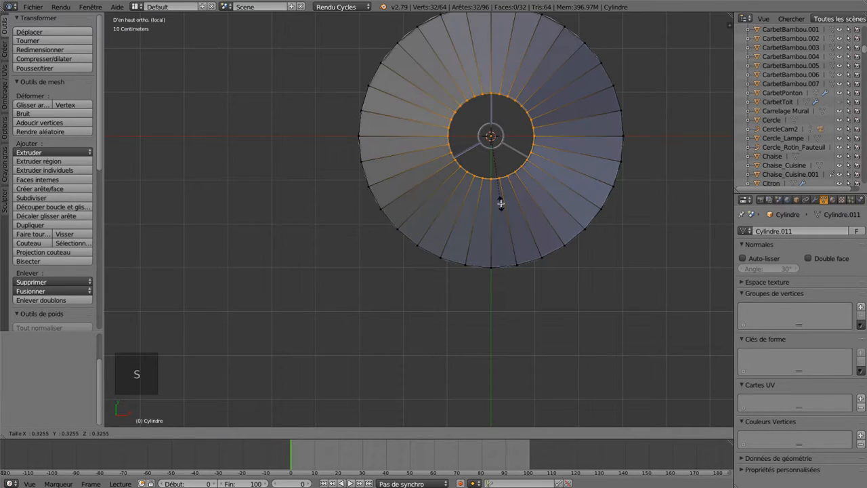
pyautogui.click(501, 204)
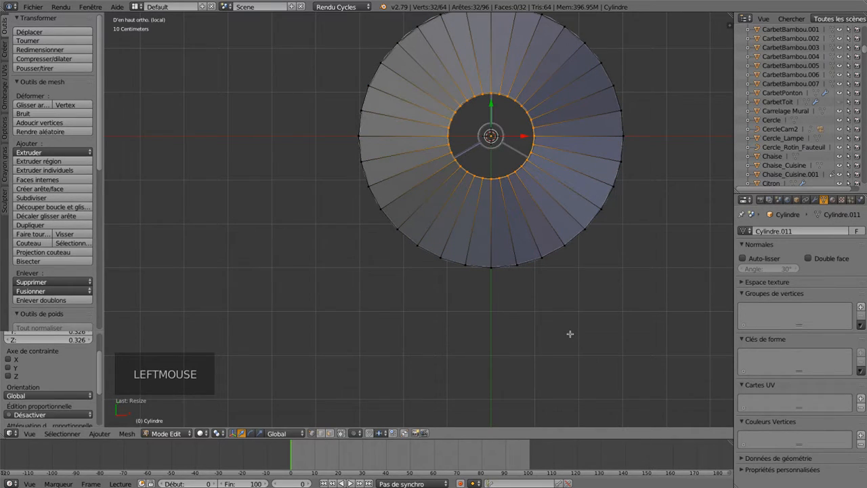
pyautogui.press('KP_1')
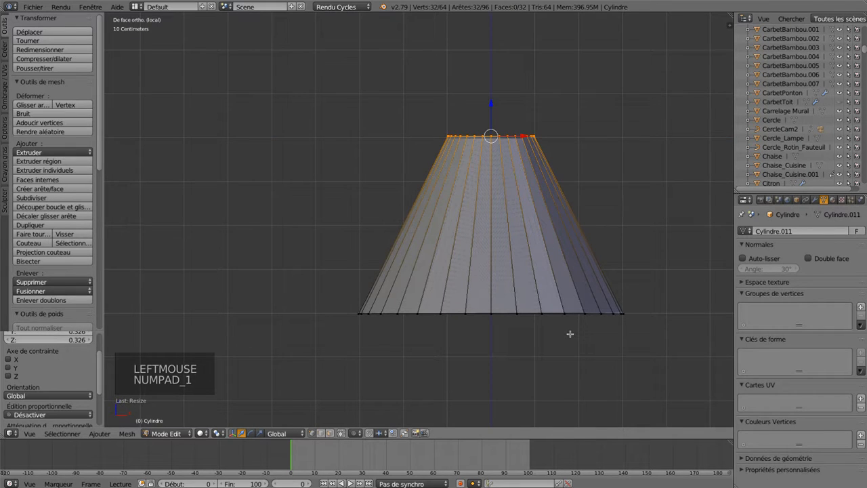
pyautogui.keyDown('shift'); pyautogui.moveTo(609, 183); pyautogui.dragTo(590, 231, button='middle'); pyautogui.keyUp('shift')
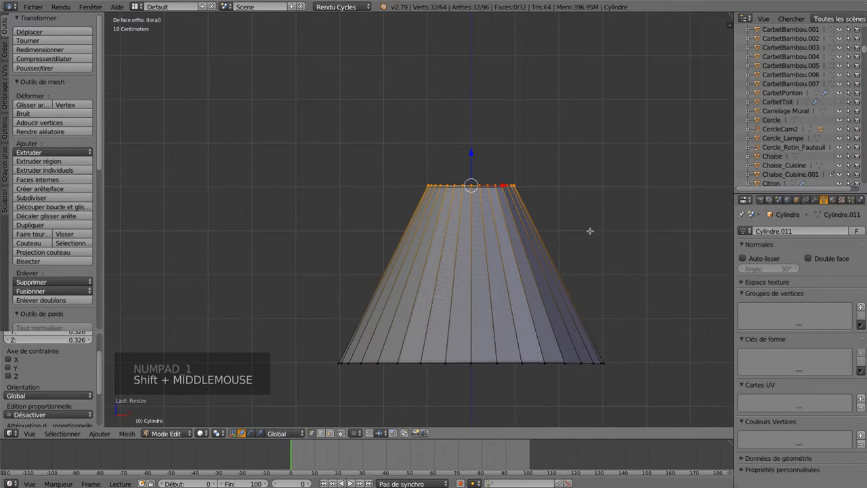
pyautogui.keyDown('shift'); pyautogui.scroll(-1, 590, 231); pyautogui.keyUp('shift')
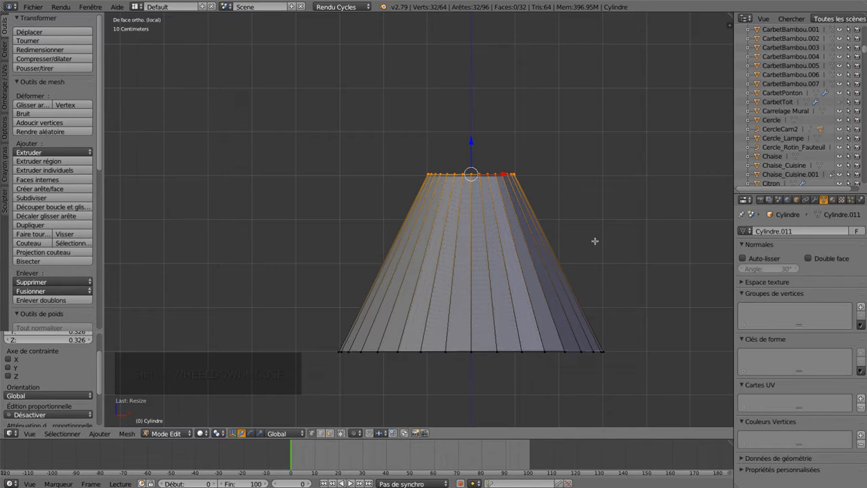
pyautogui.moveTo(594, 241); pyautogui.dragTo(594, 268, button='middle')
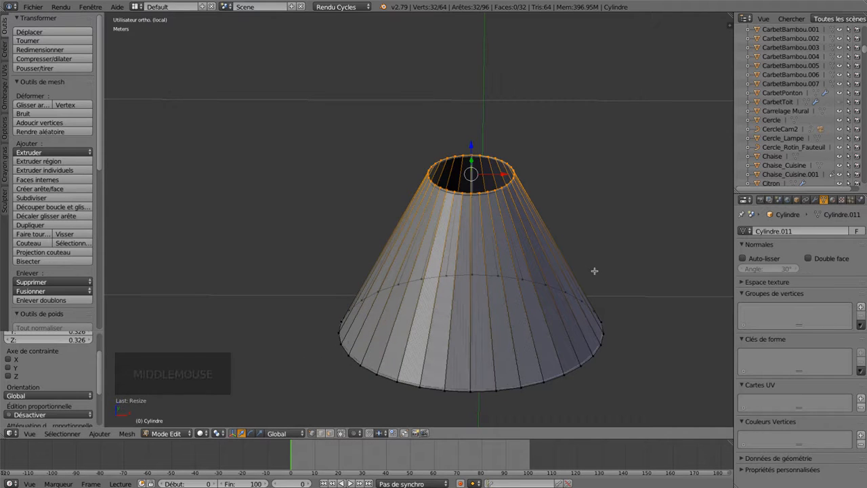
# In front view, enlarge the shade's upper vertex ring uniformly to 1.034 so it covers the frame's small ring.
pyautogui.press('KP_1')
pyautogui.scroll(5, 594, 271)
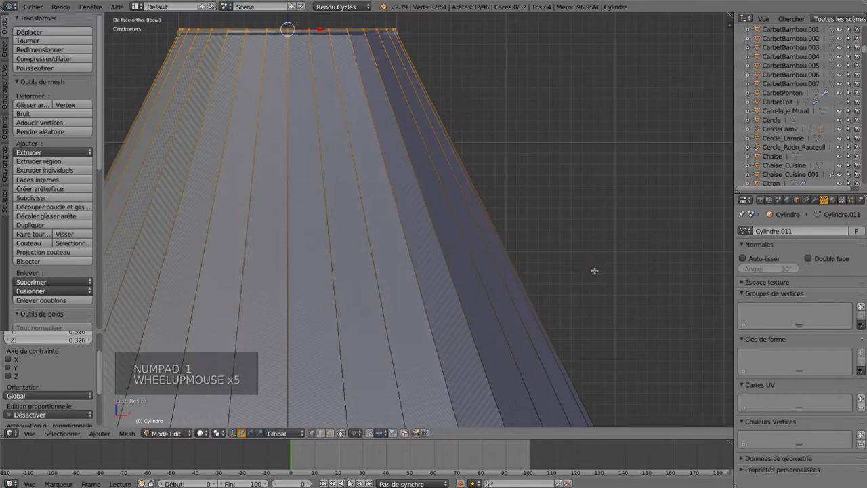
pyautogui.keyDown('shift'); pyautogui.moveTo(481, 170); pyautogui.dragTo(671, 318, button='middle'); pyautogui.keyUp('shift')
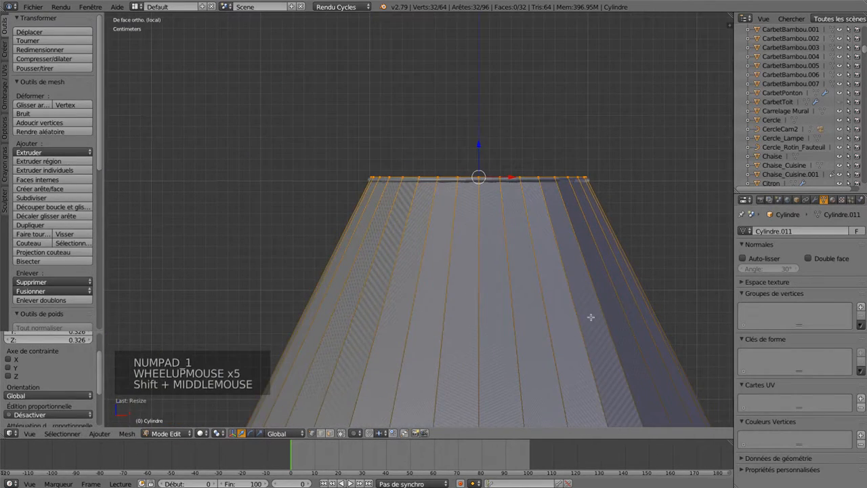
pyautogui.scroll(5, 590, 316)
pyautogui.keyDown('shift'); pyautogui.moveTo(418, 71); pyautogui.dragTo(441, 354, button='middle'); pyautogui.keyUp('shift')
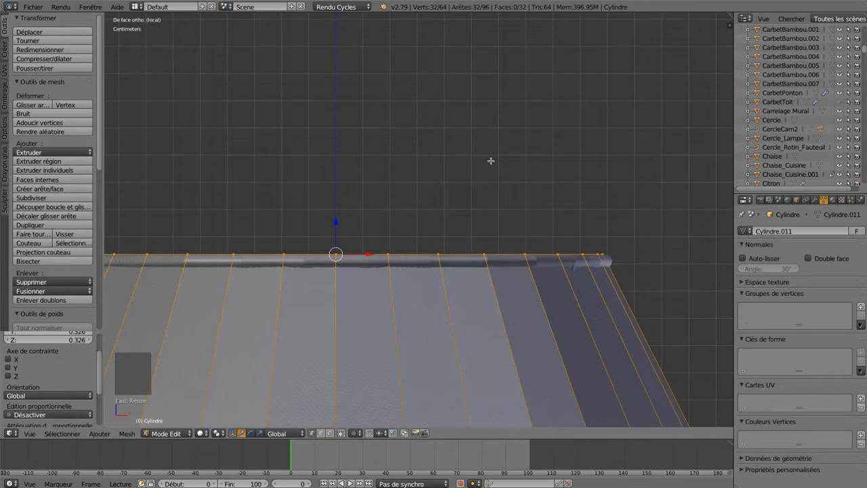
pyautogui.press('s')
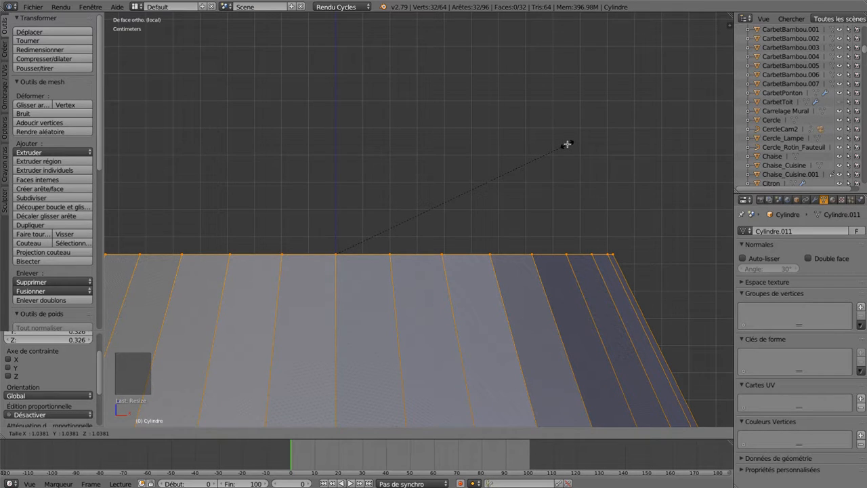
pyautogui.click(559, 145)
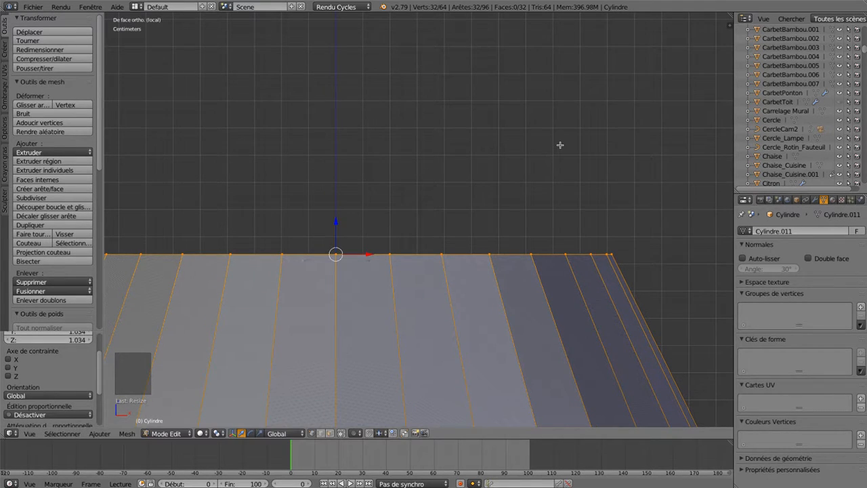
# In wireframe display, fine-tune the shade's upper vertex ring by scaling it uniformly to 0.993.
pyautogui.press('z')
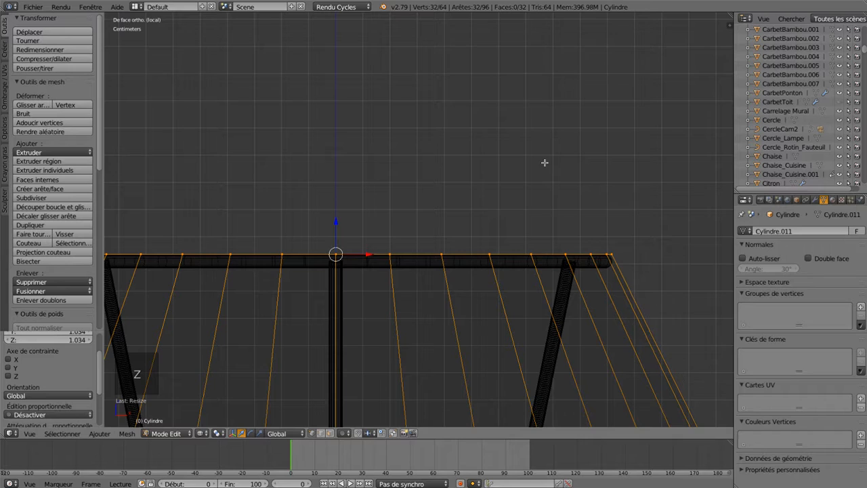
pyautogui.scroll(2, 545, 163)
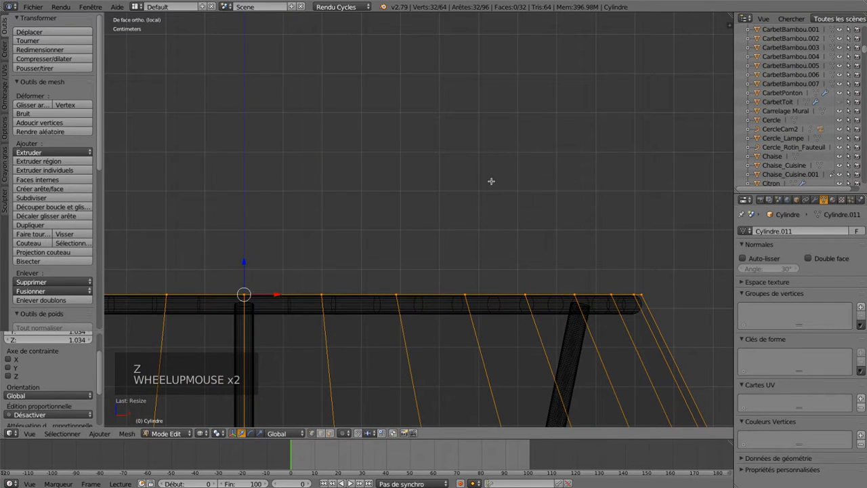
pyautogui.press('s')
pyautogui.press('s')
pyautogui.press('s')
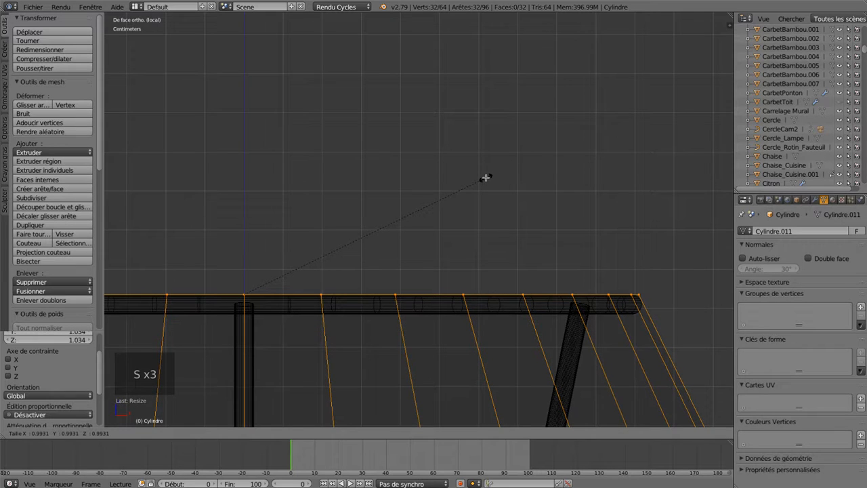
pyautogui.keyDown('shift'); pyautogui.click(486, 177); pyautogui.keyUp('shift')
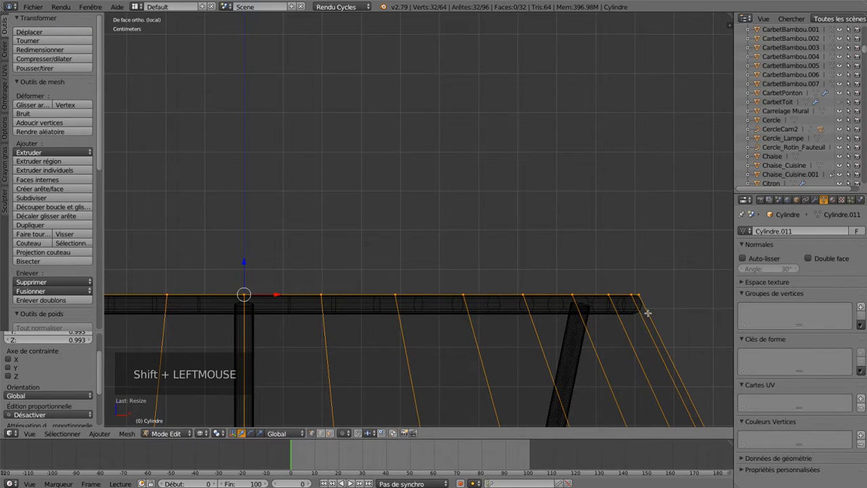
pyautogui.scroll(-3, 477, 192)
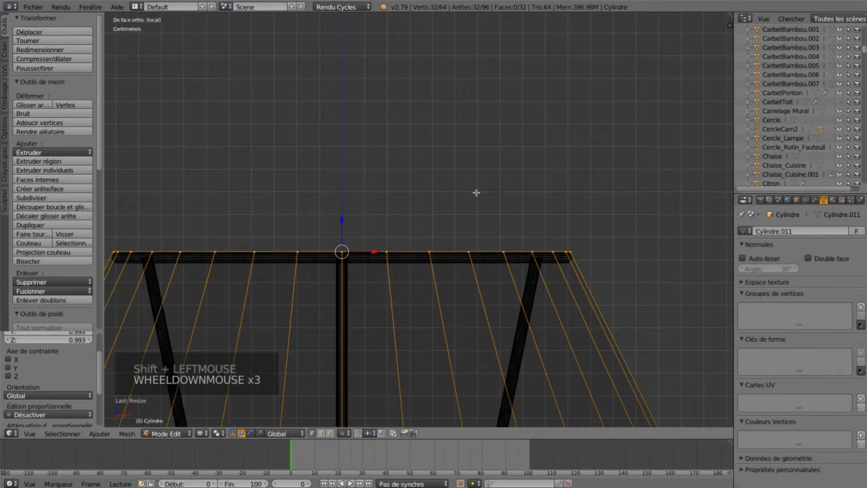
# In solid display, scale the shade's upper vertex ring uniformly to 1.010 and check its fit around the frame from above.
pyautogui.press('z')
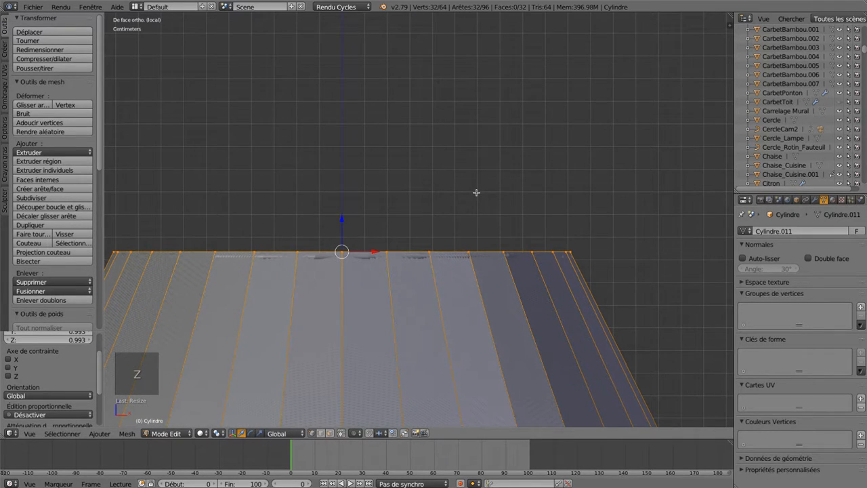
pyautogui.press('s')
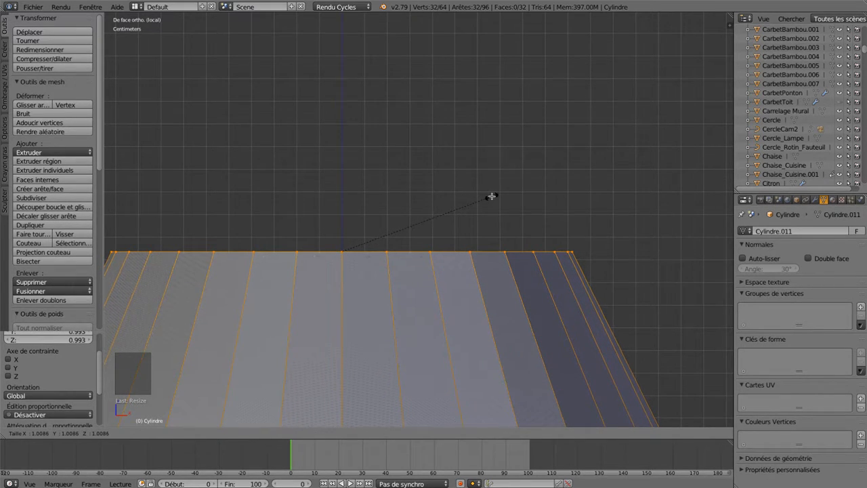
pyautogui.keyDown('shift'); pyautogui.click(492, 196); pyautogui.keyUp('shift')
pyautogui.moveTo(541, 269); pyautogui.dragTo(534, 296, button='middle')
pyautogui.moveTo(571, 313); pyautogui.dragTo(555, 327, button='middle')
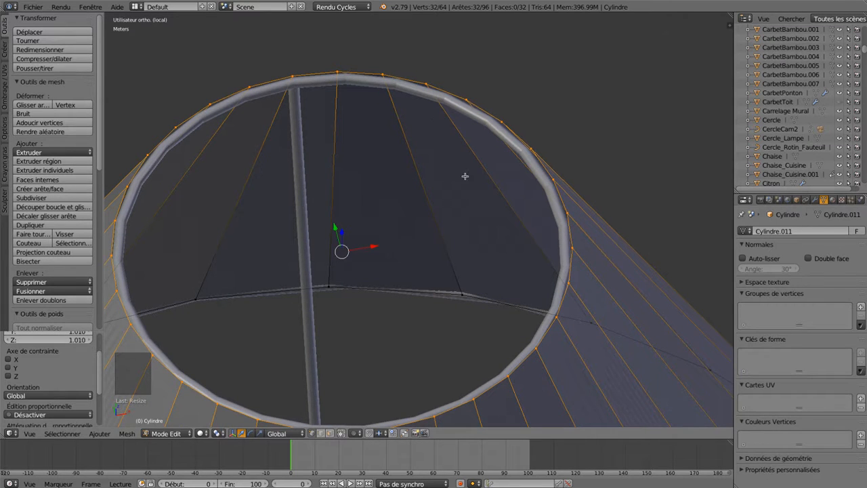
pyautogui.scroll(-3, 437, 240)
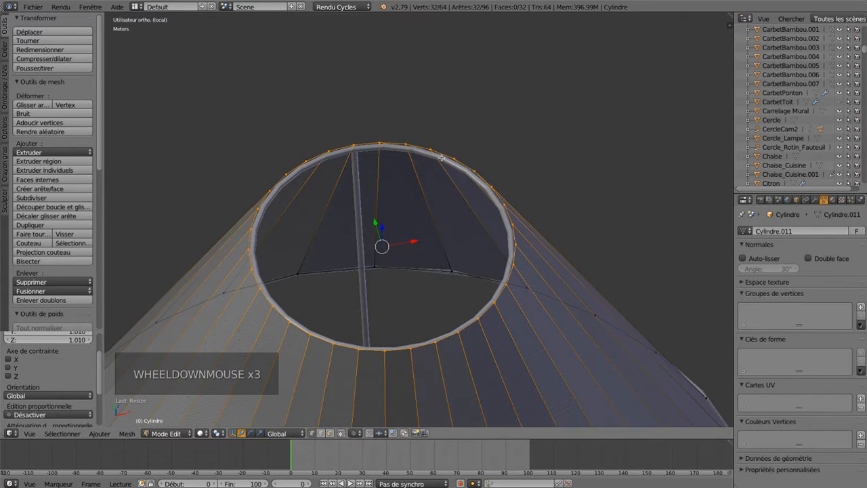
# Leave Edit Mode and join the wire frame Cercle with the conical shade into a single object.
pyautogui.press('a')
pyautogui.press('Tab')
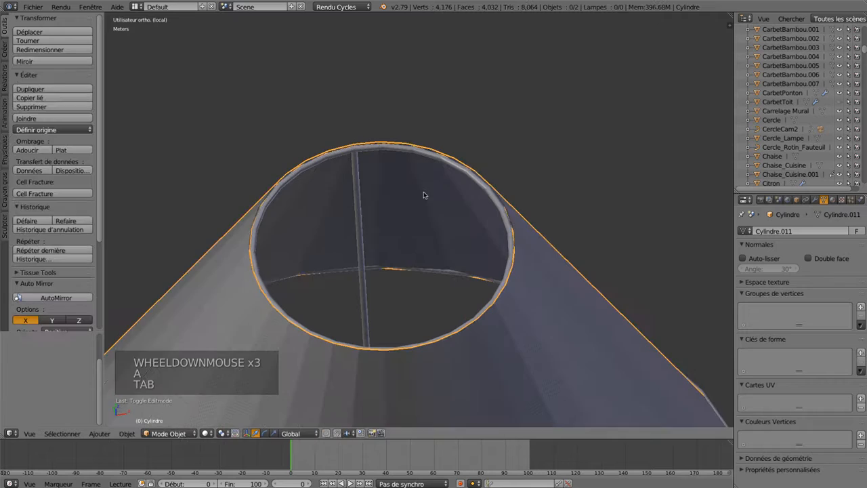
pyautogui.press('a')
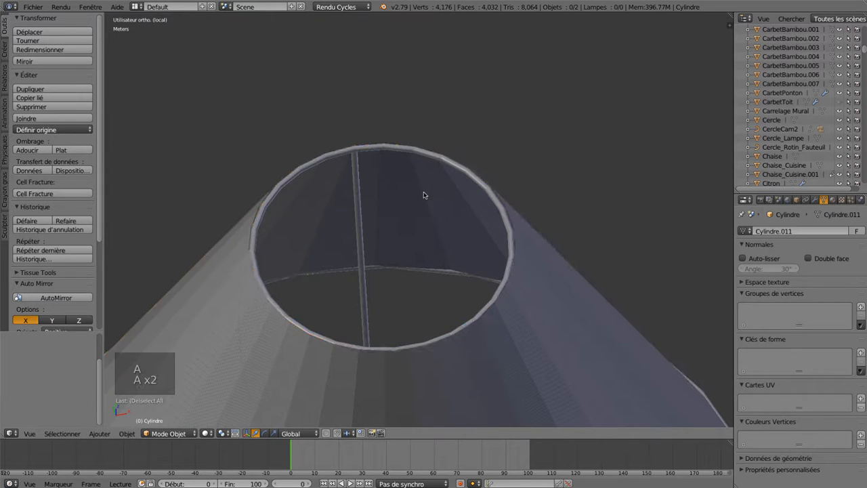
pyautogui.rightClick(446, 160)
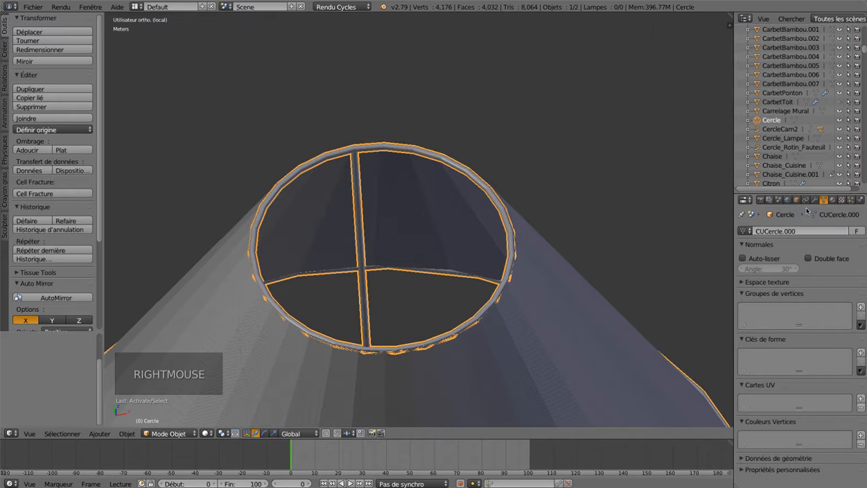
pyautogui.click(797, 200)
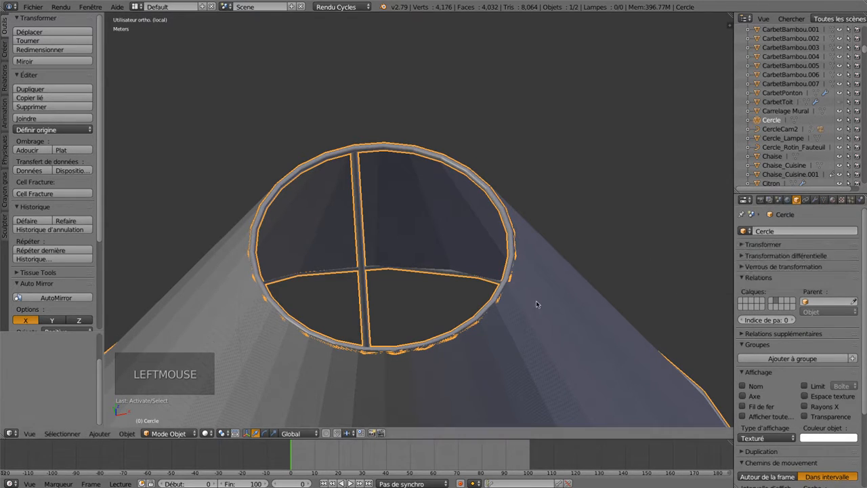
pyautogui.keyDown('shift'); pyautogui.rightClick(527, 342); pyautogui.keyUp('shift')
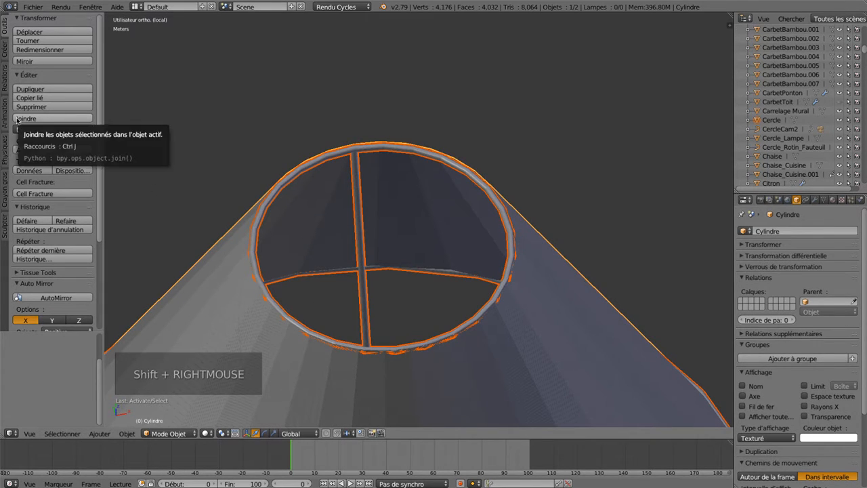
pyautogui.click(18, 119)
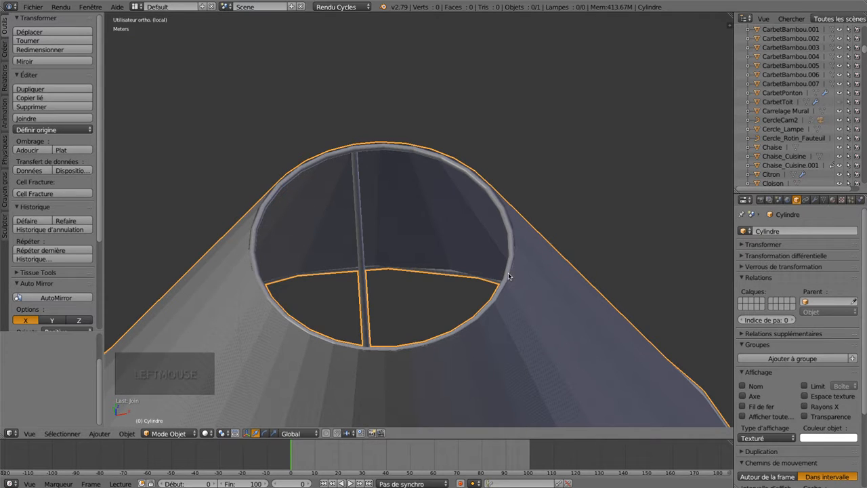
# Rename the joined shade object as Abat-Jour.
pyautogui.click(791, 231)
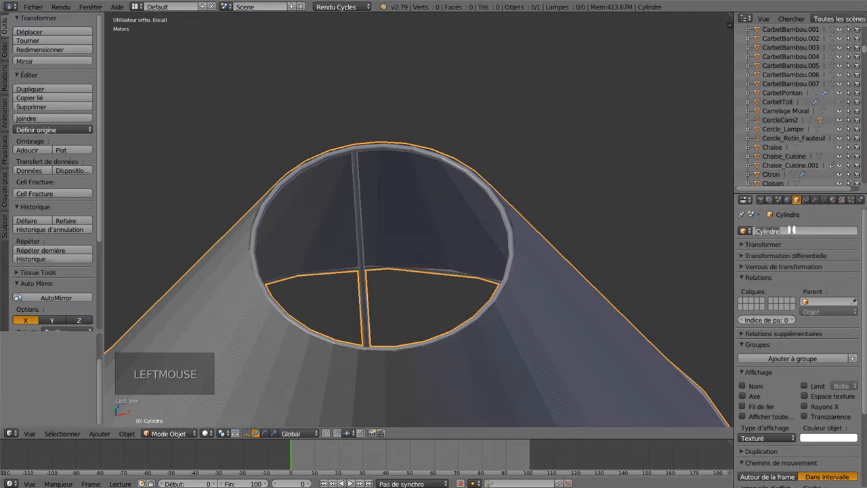
pyautogui.press('BackSpace')
pyautogui.press('BackSpace')
pyautogui.press('BackSpace')
pyautogui.press('BackSpace')
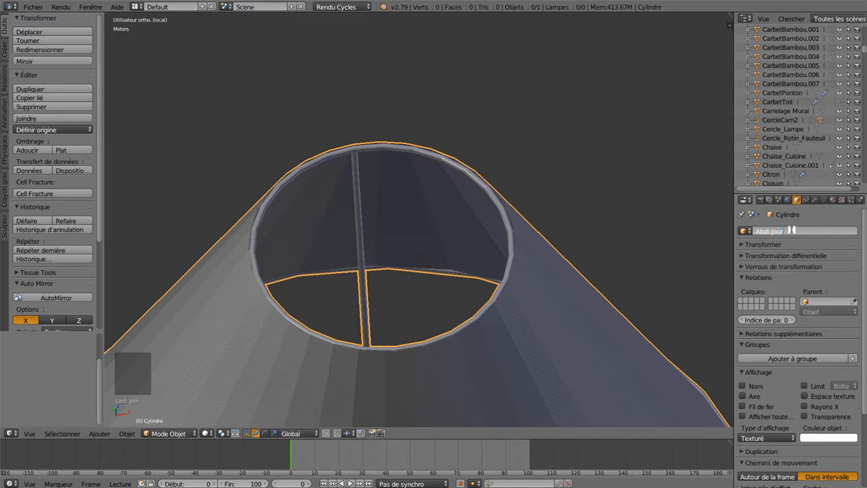
pyautogui.press('Return')
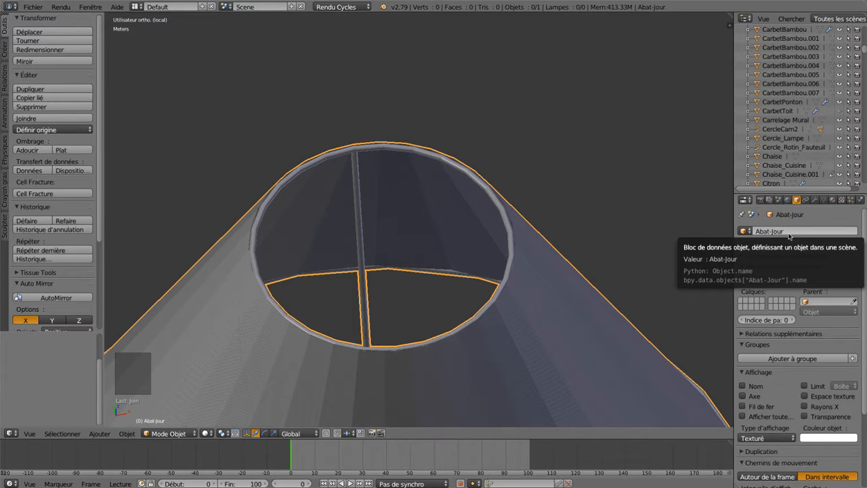
# Exit local view and frame the shade together with the lamp base.
pyautogui.scroll(-7, 379, 285)
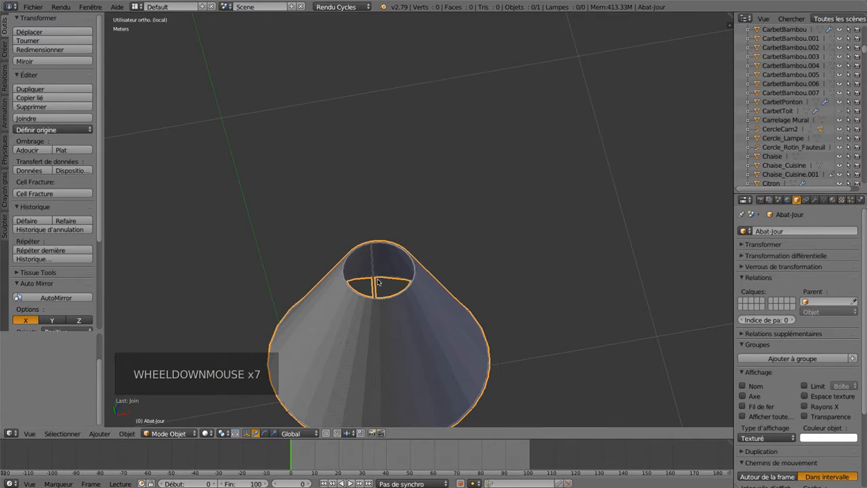
pyautogui.press('KP_Divide')
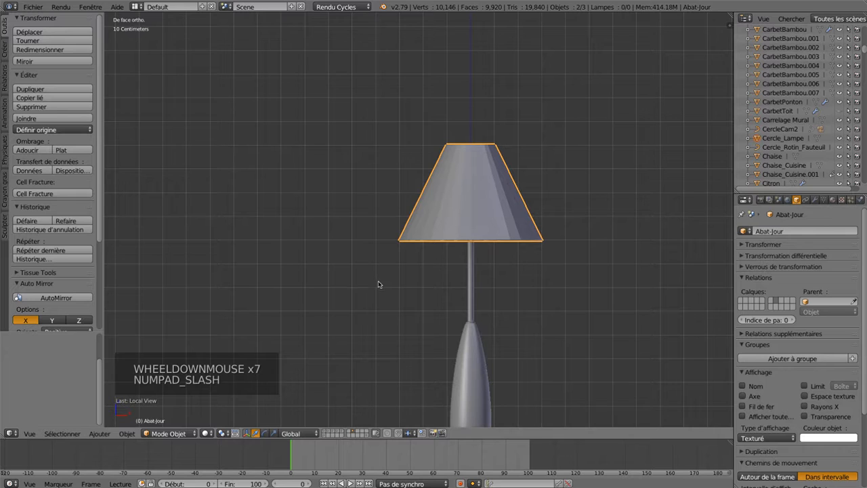
pyautogui.keyDown('shift'); pyautogui.moveTo(551, 286); pyautogui.dragTo(514, 196, button='middle'); pyautogui.keyUp('shift')
pyautogui.moveTo(539, 257)
pyautogui.mouseDown(button='middle')
pyautogui.moveTo(484, 269)
pyautogui.moveTo(535, 261)
pyautogui.mouseUp(button='middle')
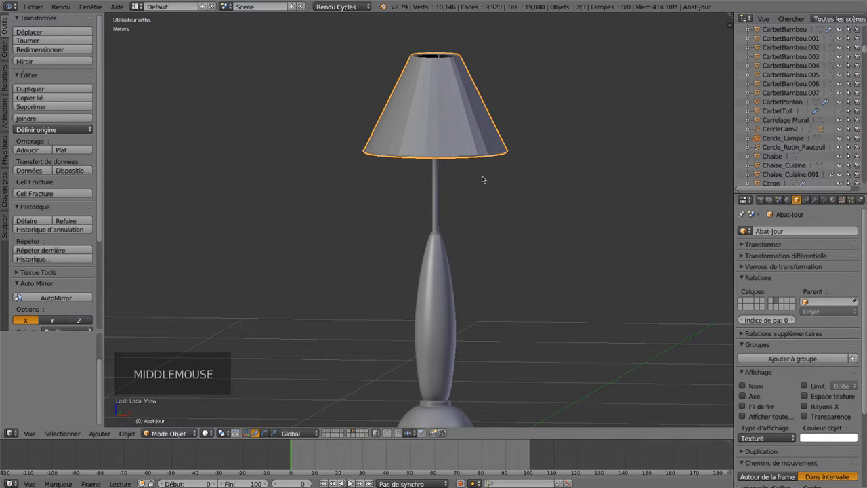
# Add a Subdivision Surface modifier with 2 viewport subdivisions to the Abat-Jour shade and apply smooth shading.
pyautogui.rightClick(435, 139)
pyautogui.rightClick(434, 137)
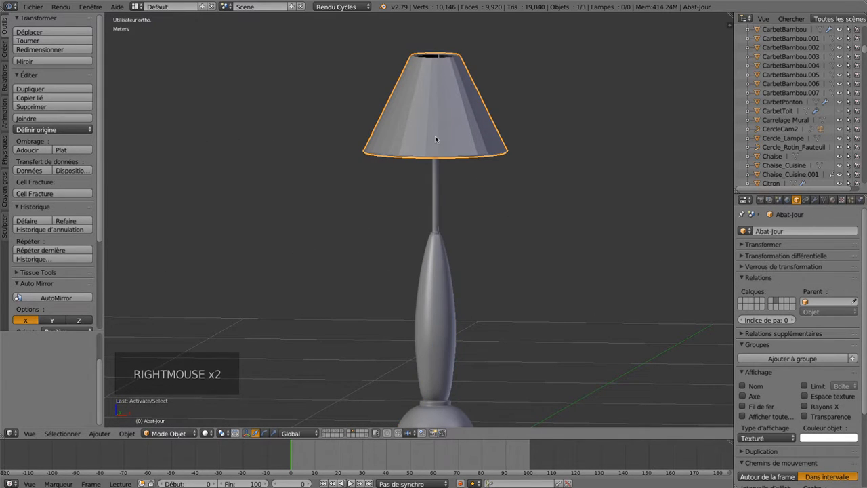
pyautogui.click(815, 200)
pyautogui.click(816, 230)
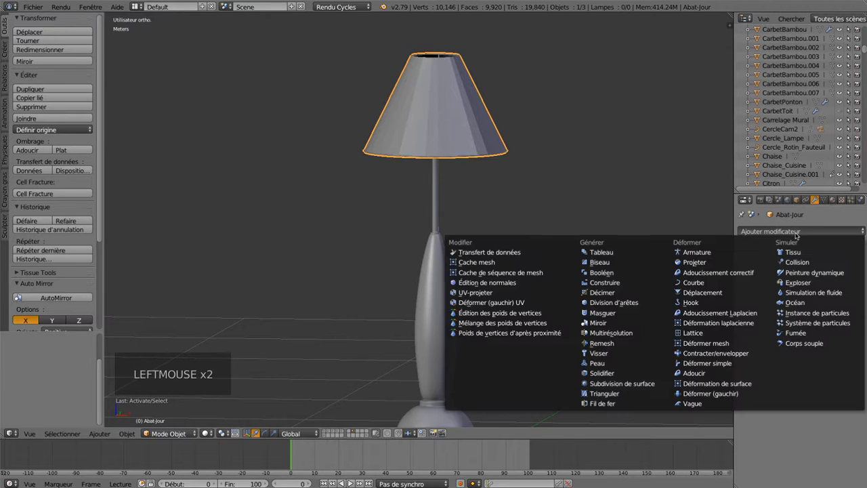
pyautogui.click(656, 384)
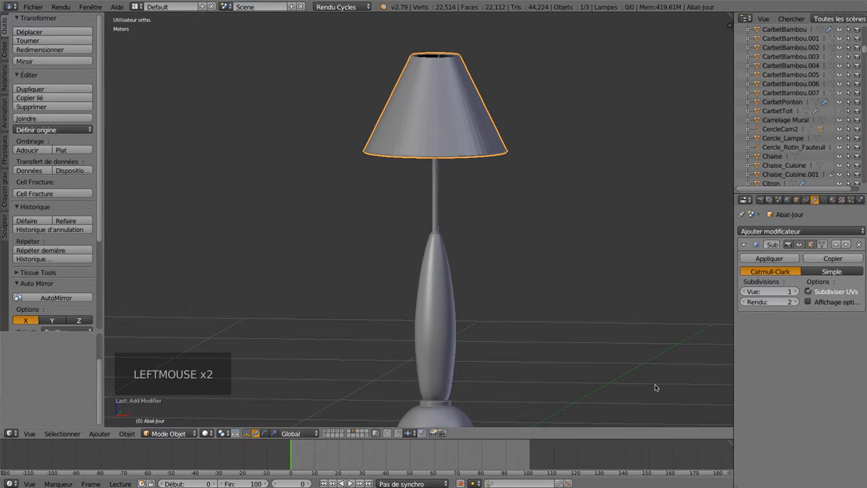
pyautogui.click(795, 291)
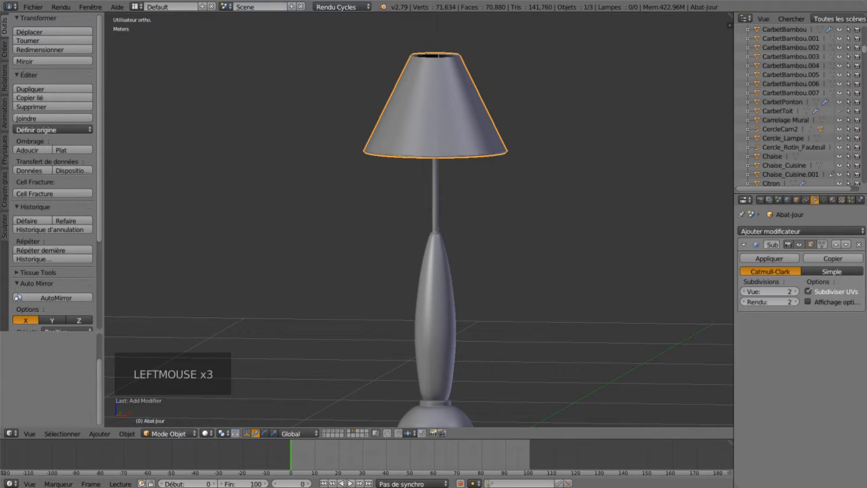
pyautogui.click(36, 151)
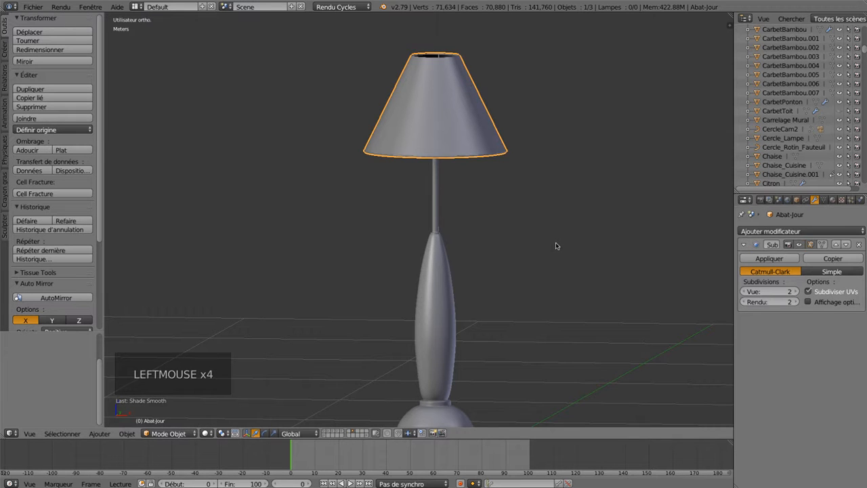
# In front wireframe view, lower the shade 5.92 cm along Z so its small frame ring meets the stem's tip.
pyautogui.press('a')
pyautogui.moveTo(556, 246); pyautogui.dragTo(535, 224, button='middle')
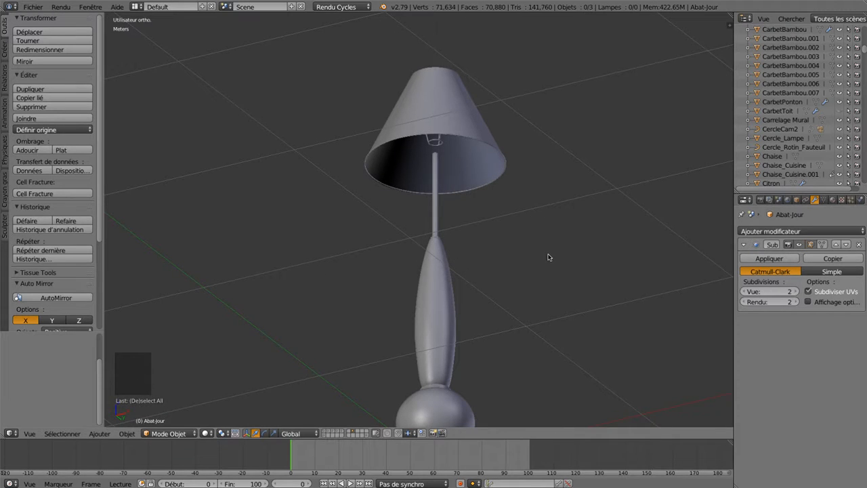
pyautogui.press('z')
pyautogui.press('KP_1')
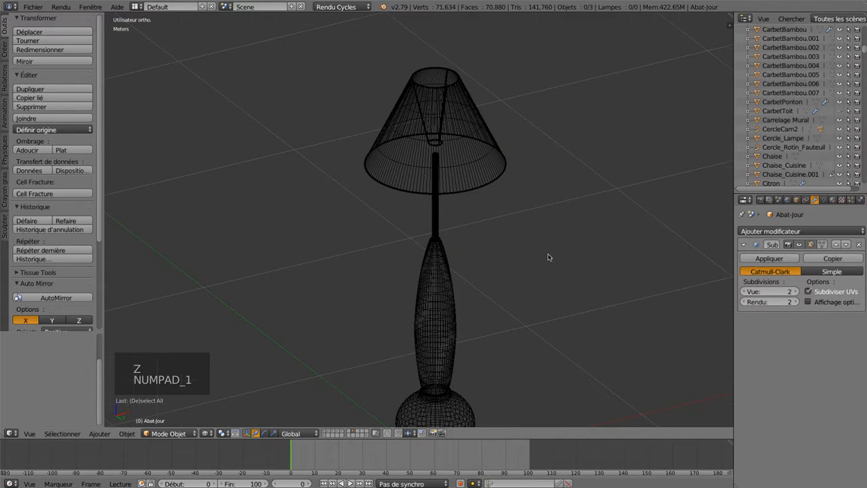
pyautogui.rightClick(455, 142)
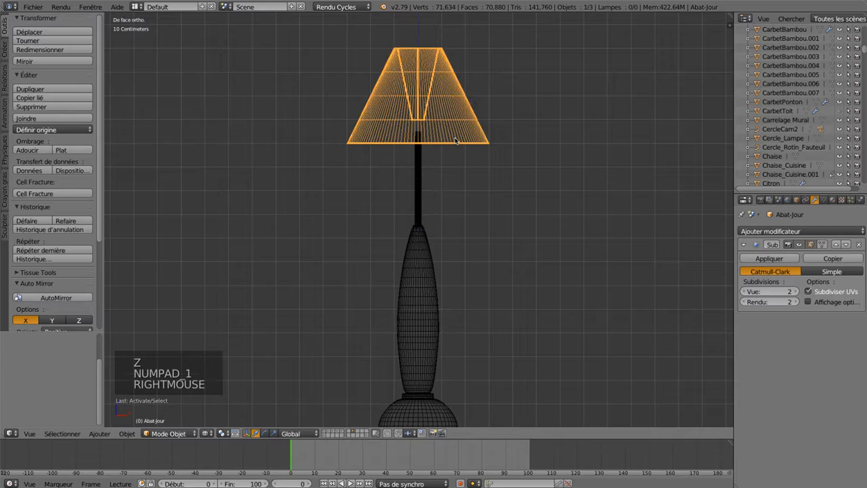
pyautogui.scroll(2, 538, 256)
pyautogui.scroll(2, 538, 256)
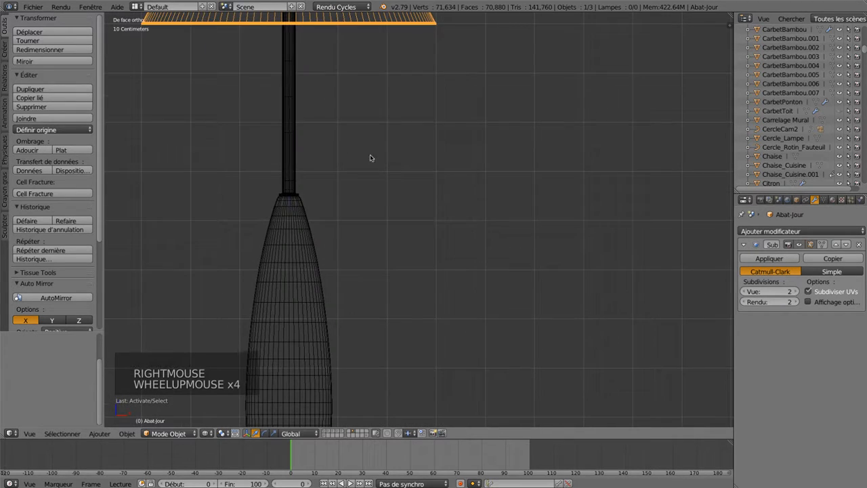
pyautogui.keyDown('shift'); pyautogui.moveTo(370, 158); pyautogui.dragTo(542, 326, button='middle'); pyautogui.keyUp('shift')
pyautogui.scroll(5, 443, 292)
pyautogui.scroll(1, 443, 293)
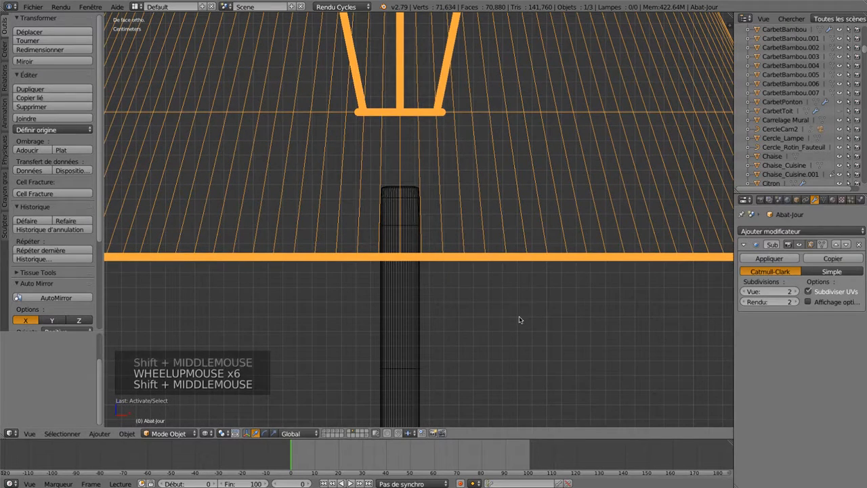
pyautogui.press('g')
pyautogui.press('z')
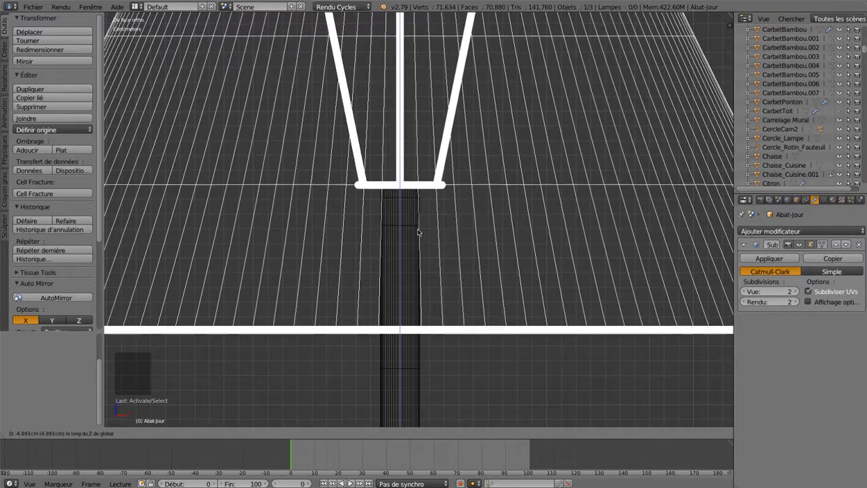
pyautogui.keyDown('shift'); pyautogui.click(413, 369); pyautogui.keyUp('shift')
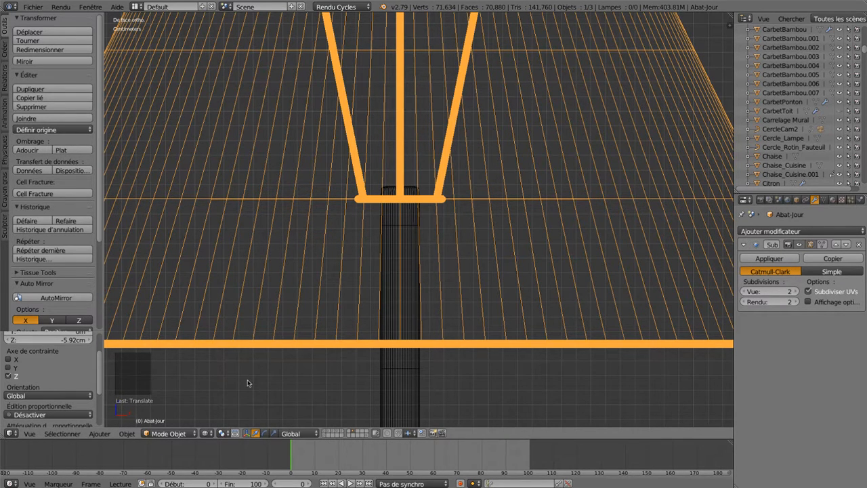
# Examine the shade's fit on the stem in solid display, from below and from the front with the whole lamp in view.
pyautogui.scroll(-5, 490, 195)
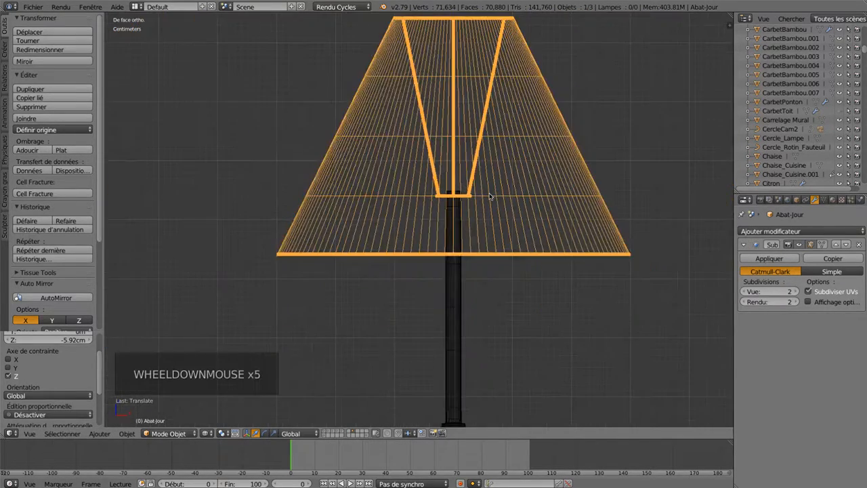
pyautogui.scroll(-3, 490, 195)
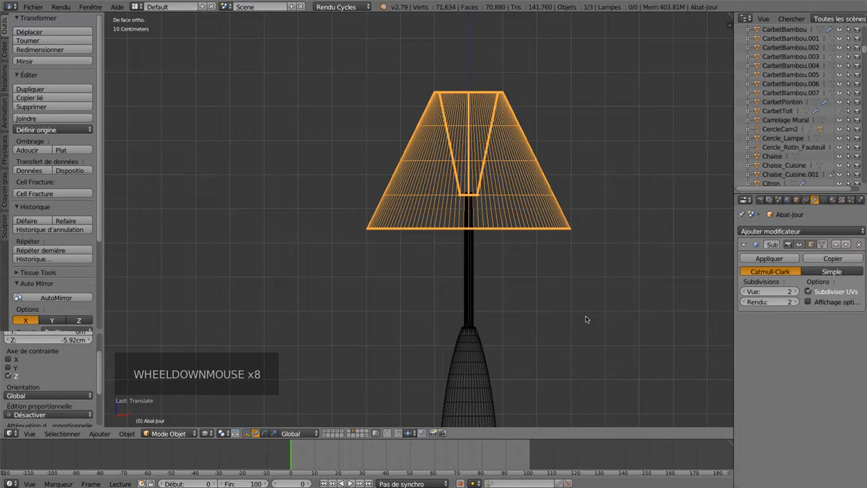
pyautogui.press('a')
pyautogui.press('z')
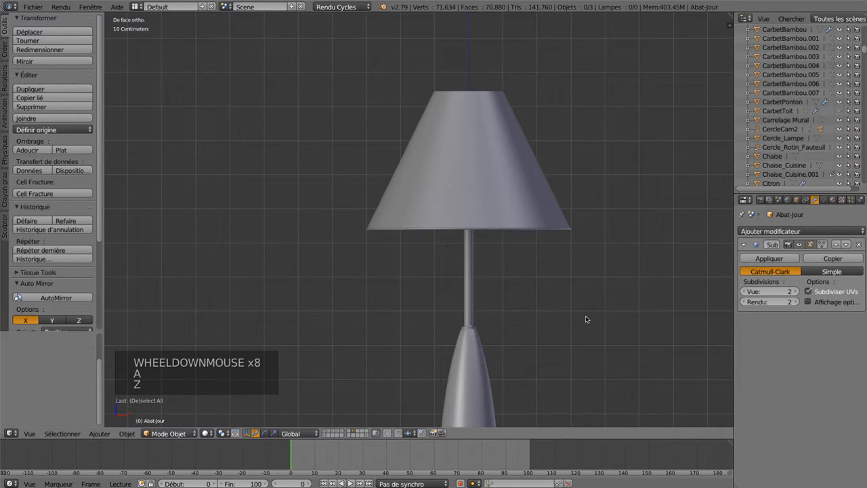
pyautogui.moveTo(588, 315)
pyautogui.mouseDown(button='middle')
pyautogui.moveTo(523, 320)
pyautogui.moveTo(523, 278)
pyautogui.mouseUp(button='middle')
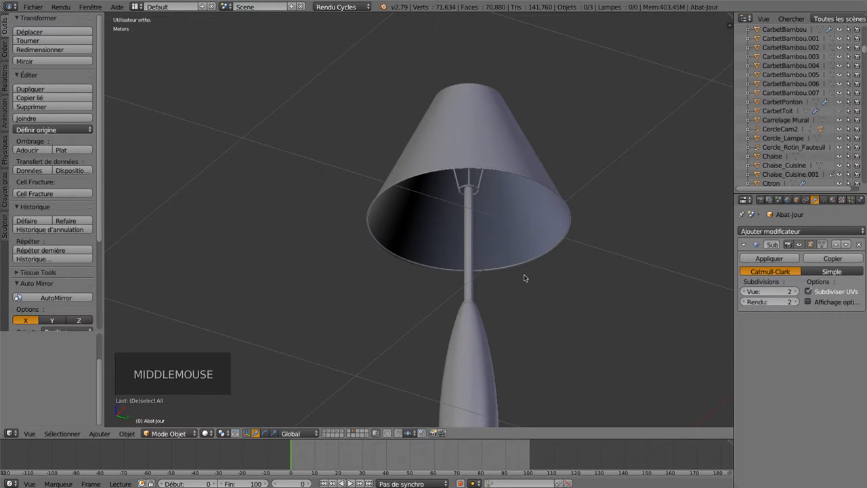
pyautogui.press('KP_1')
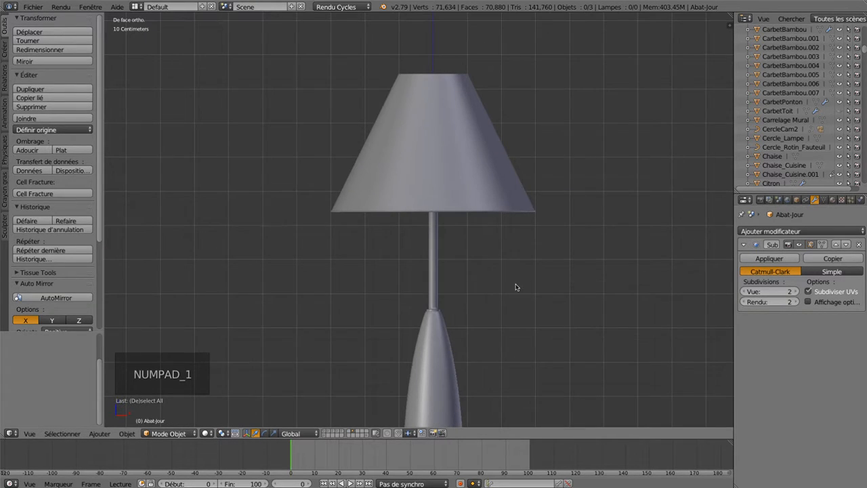
pyautogui.scroll(-3, 516, 287)
pyautogui.keyDown('shift'); pyautogui.moveTo(516, 288); pyautogui.dragTo(503, 188, button='middle'); pyautogui.keyUp('shift')
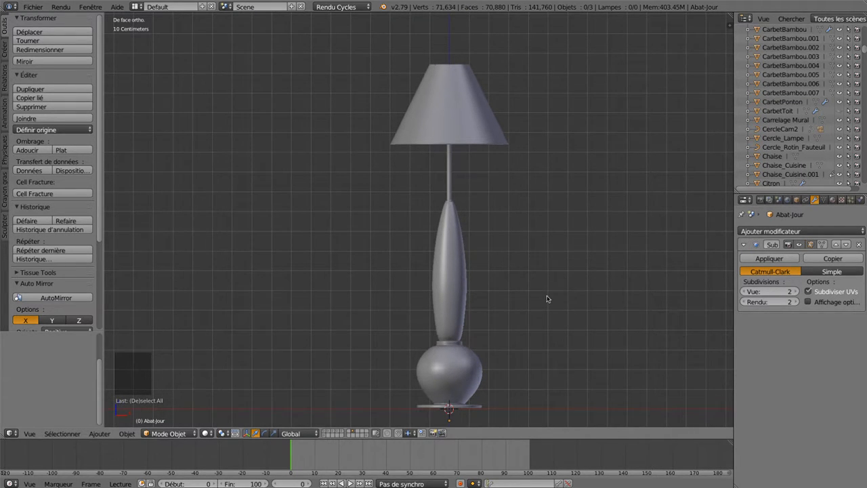
# Select the Abat-Jour shade in wireframe display and set its origin to its geometry.
pyautogui.rightClick(449, 97)
pyautogui.rightClick(449, 96)
pyautogui.rightClick(449, 97)
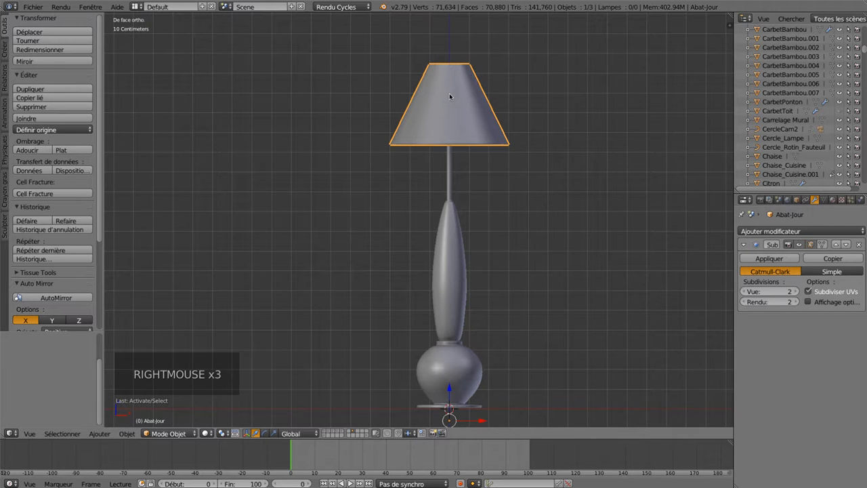
pyautogui.scroll(-2, 580, 275)
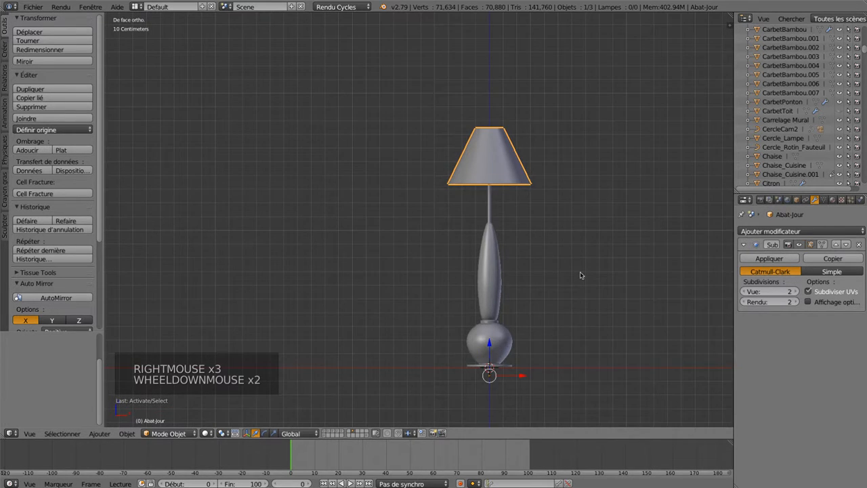
pyautogui.scroll(2, 581, 275)
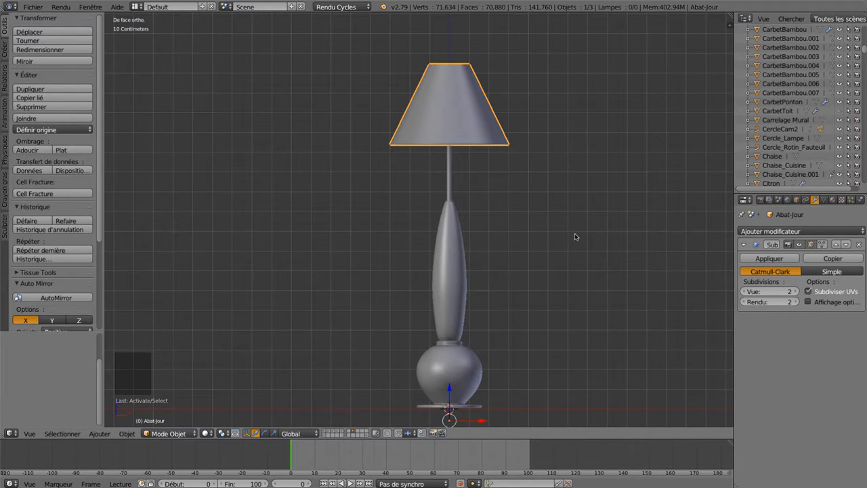
pyautogui.press('z')
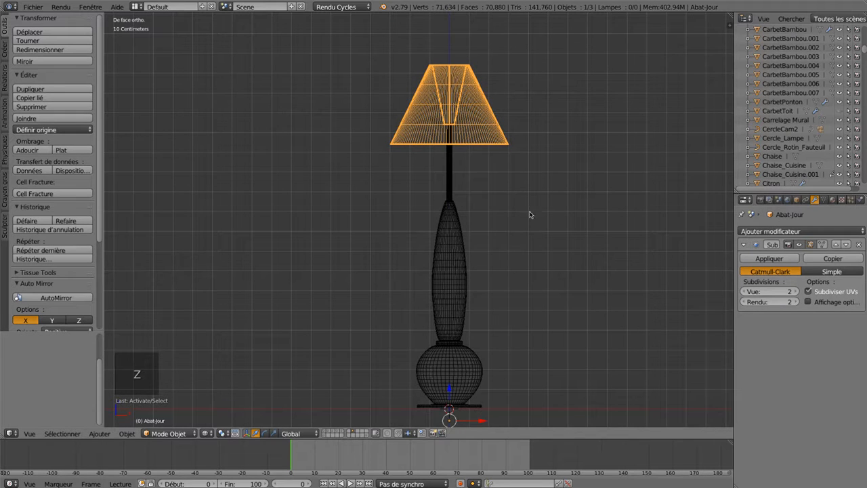
pyautogui.press('s')
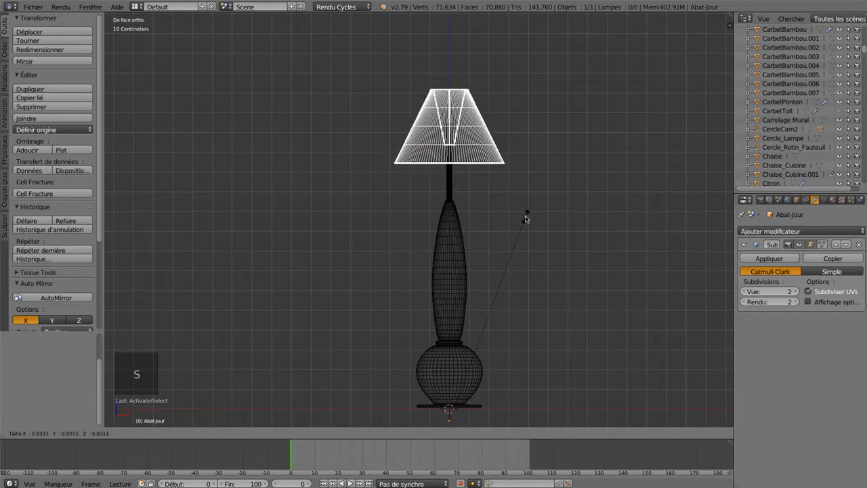
pyautogui.rightClick(527, 206)
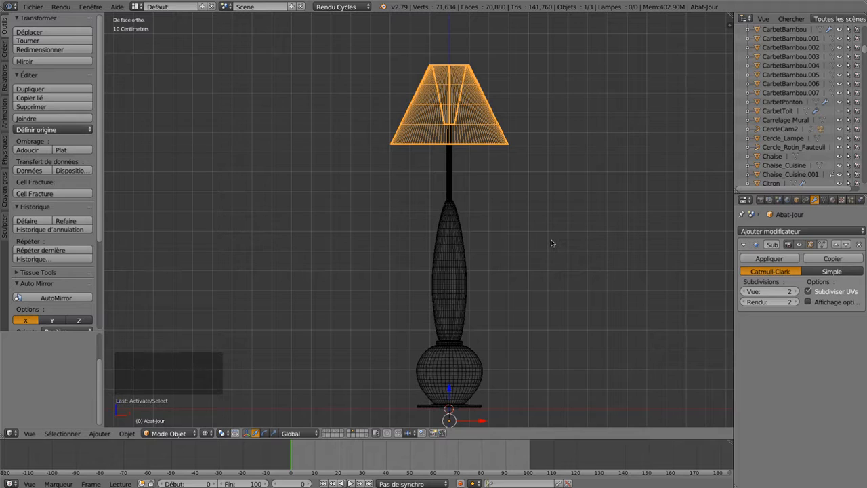
pyautogui.hotkey('ctrl', 'alt', 'shift', 'c')
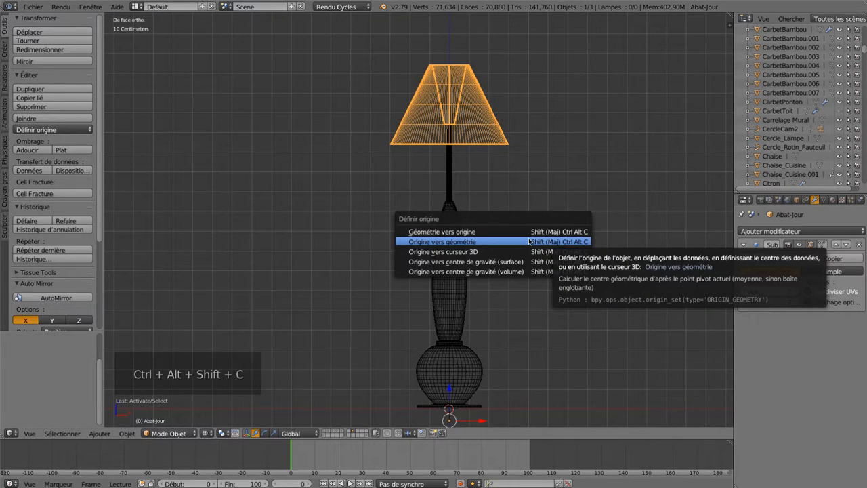
pyautogui.click(529, 242)
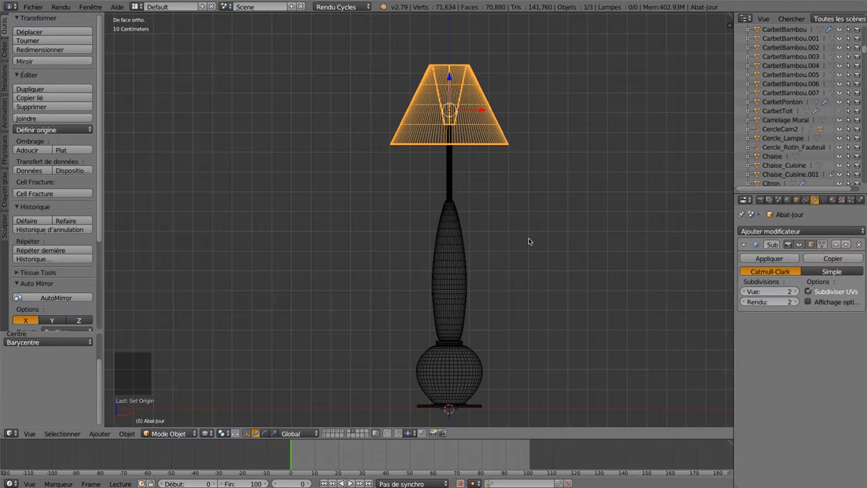
# Enlarge the shade uniformly by about 1.22 and stretch it along Z by about 1.373.
pyautogui.press('s')
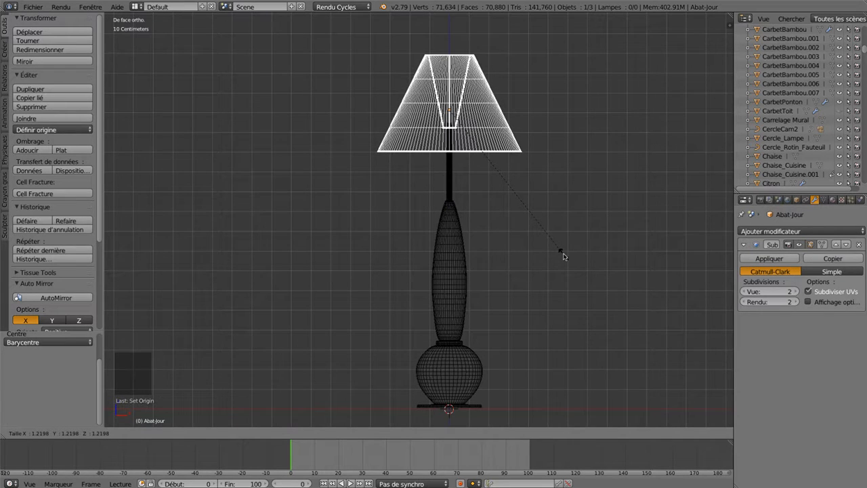
pyautogui.click(561, 254)
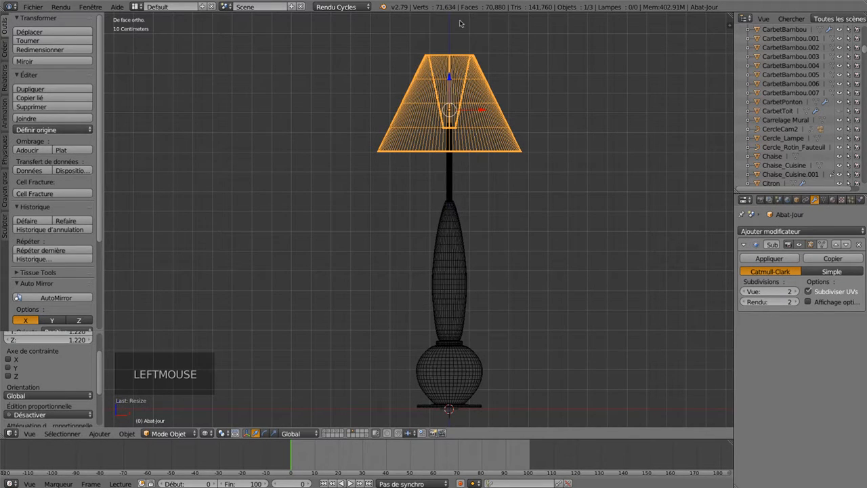
pyautogui.press('s')
pyautogui.press('s')
pyautogui.press('z')
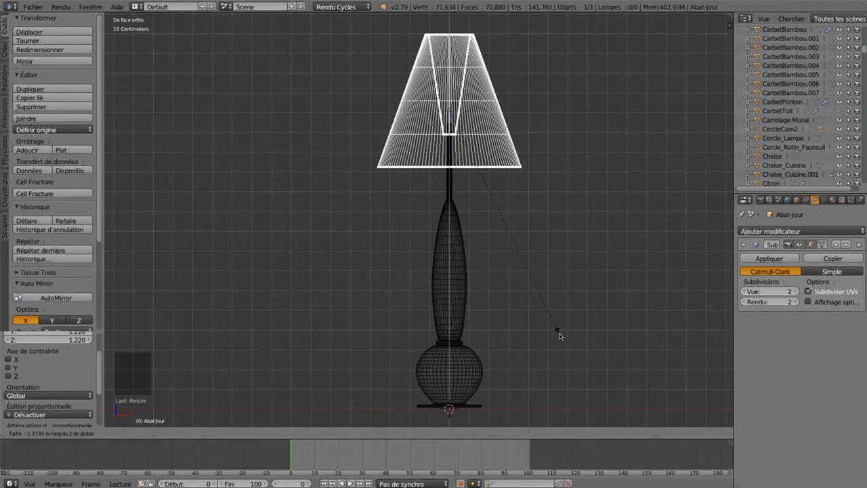
pyautogui.click(560, 336)
pyautogui.moveTo(567, 271); pyautogui.dragTo(590, 304, button='middle')
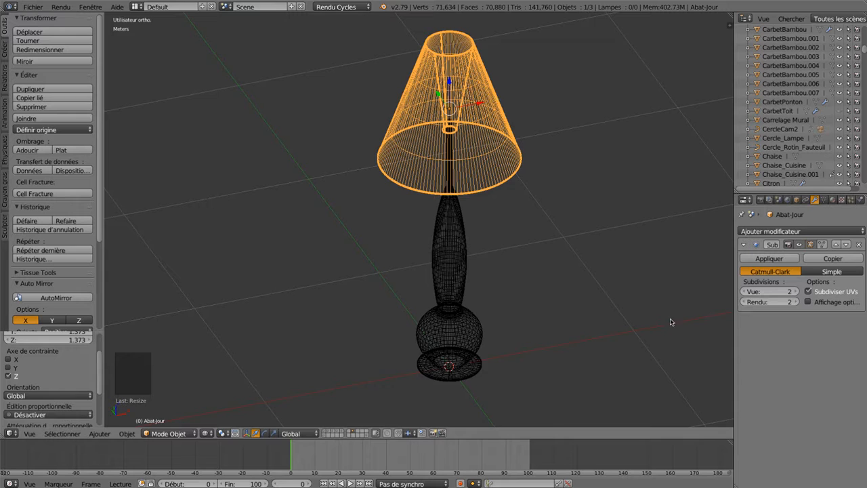
pyautogui.moveTo(615, 340); pyautogui.dragTo(643, 309, button='middle')
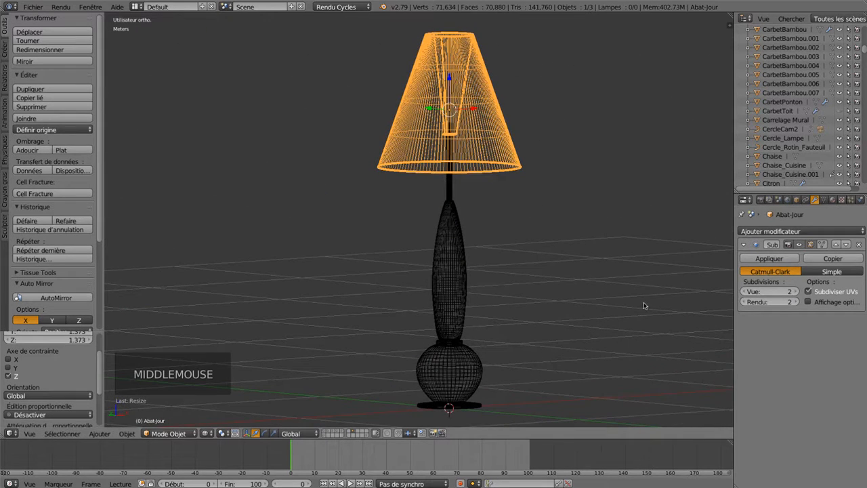
pyautogui.press('KP_1')
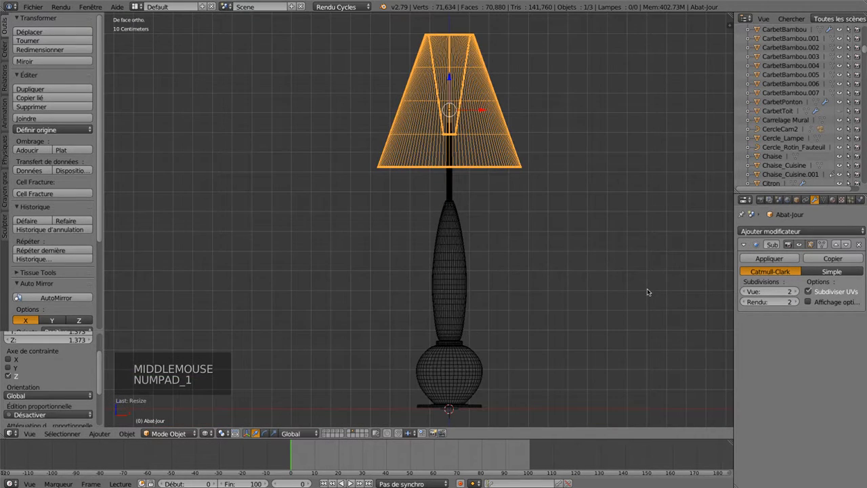
# In Edit Mode, widen the shade's upper rim by scaling its vertices, including the frame ends, by about 1.597.
pyautogui.press('Tab')
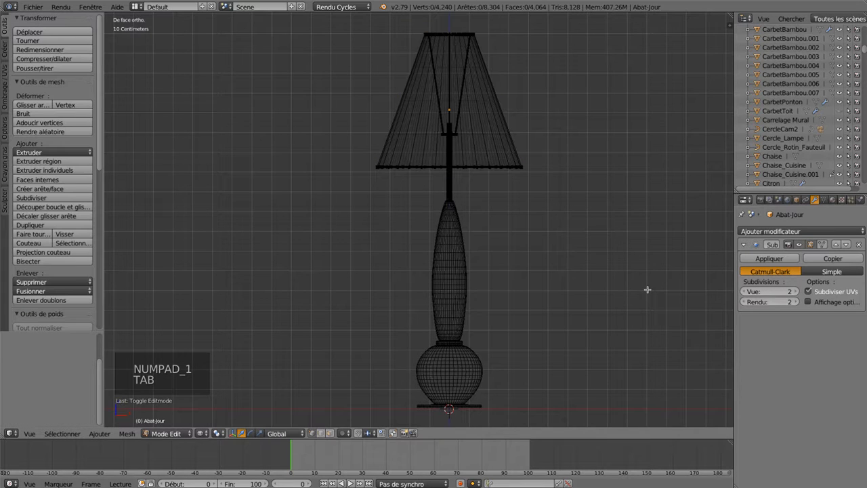
pyautogui.keyDown('shift'); pyautogui.moveTo(581, 93); pyautogui.dragTo(561, 233, button='middle'); pyautogui.keyUp('shift')
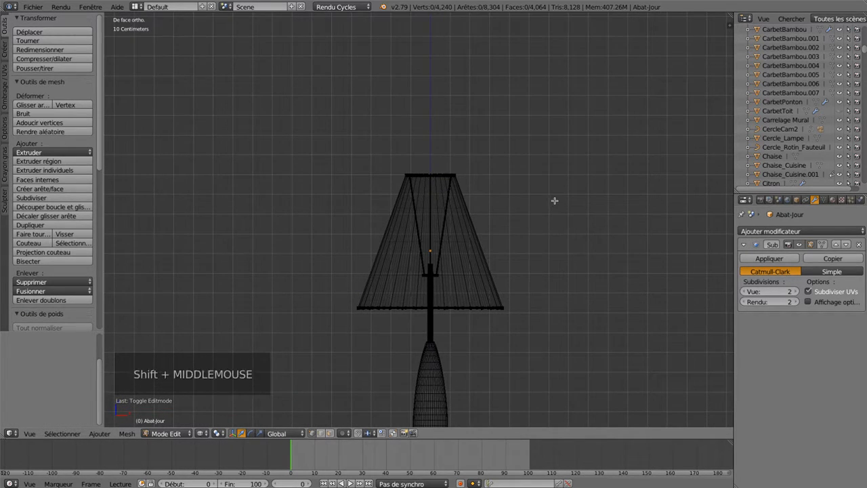
pyautogui.press('b')
pyautogui.moveTo(367, 159); pyautogui.dragTo(493, 177)
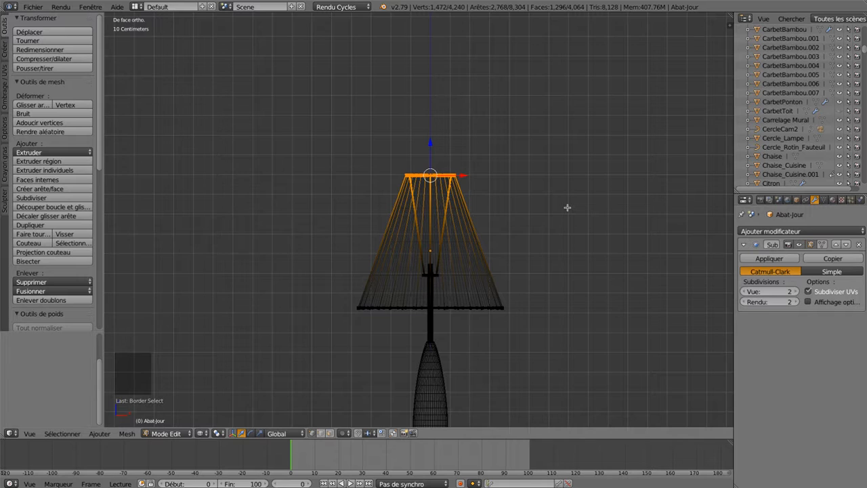
pyautogui.press('s')
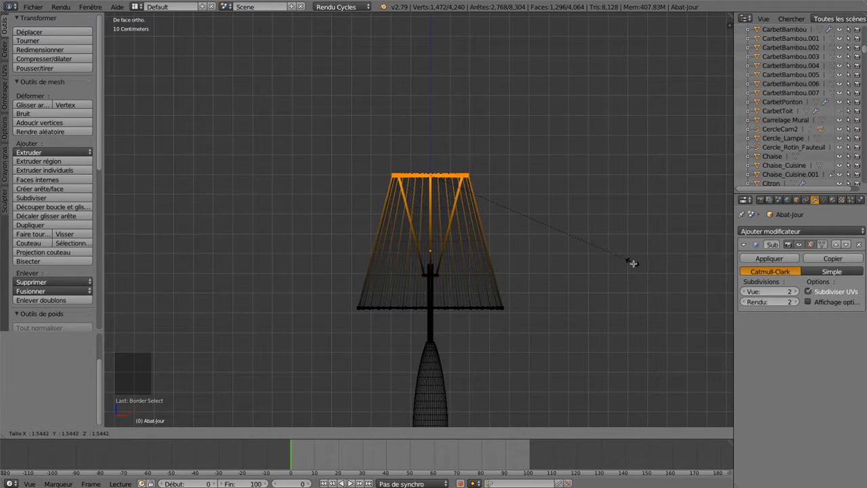
pyautogui.keyDown('shift'); pyautogui.click(691, 300); pyautogui.keyUp('shift')
pyautogui.moveTo(596, 183); pyautogui.dragTo(629, 170, button='middle')
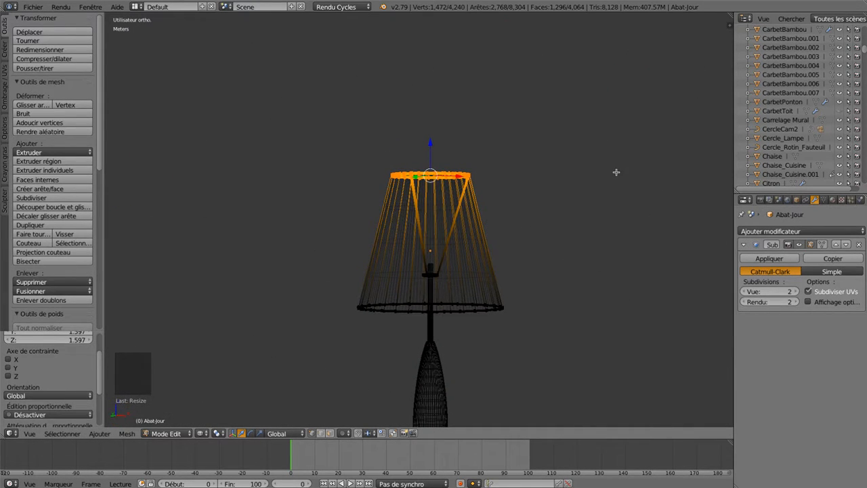
pyautogui.press('a')
pyautogui.press('Tab')
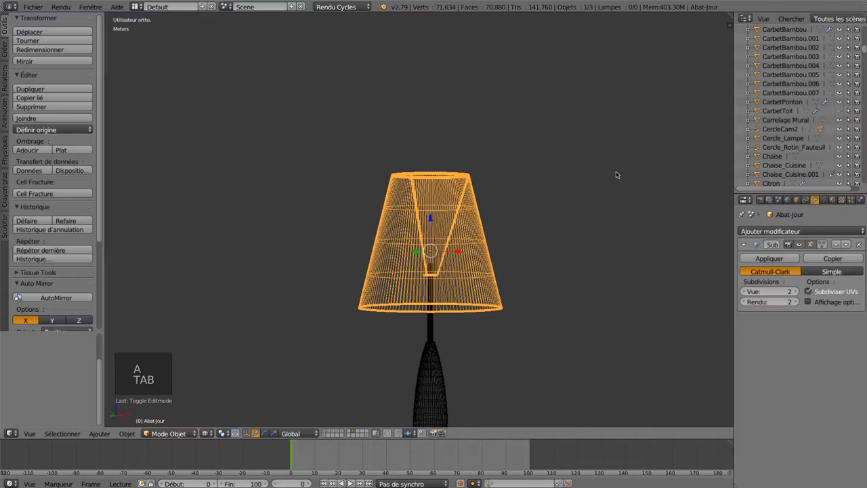
# Show the whole lamp in solid front view with nothing selected and save over the existing blend file.
pyautogui.press('z')
pyautogui.press('KP_1')
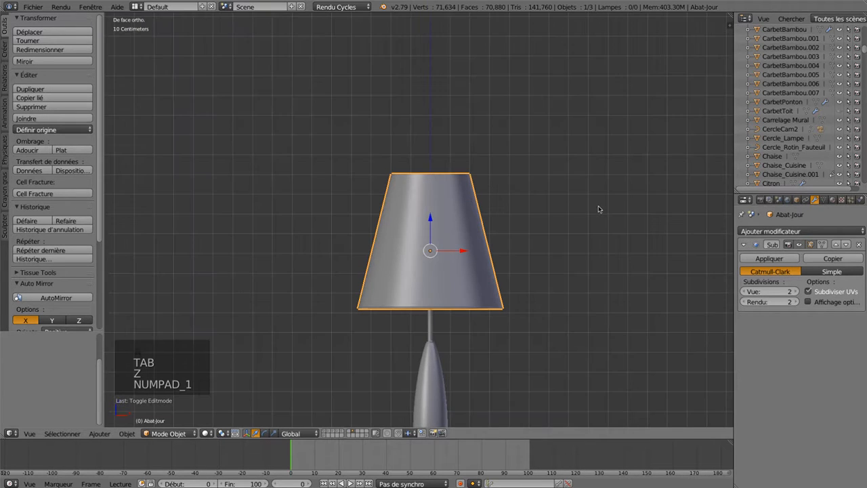
pyautogui.keyDown('shift'); pyautogui.moveTo(548, 251); pyautogui.dragTo(542, 107, button='middle'); pyautogui.keyUp('shift')
pyautogui.scroll(-1, 542, 106)
pyautogui.scroll(1, 542, 109)
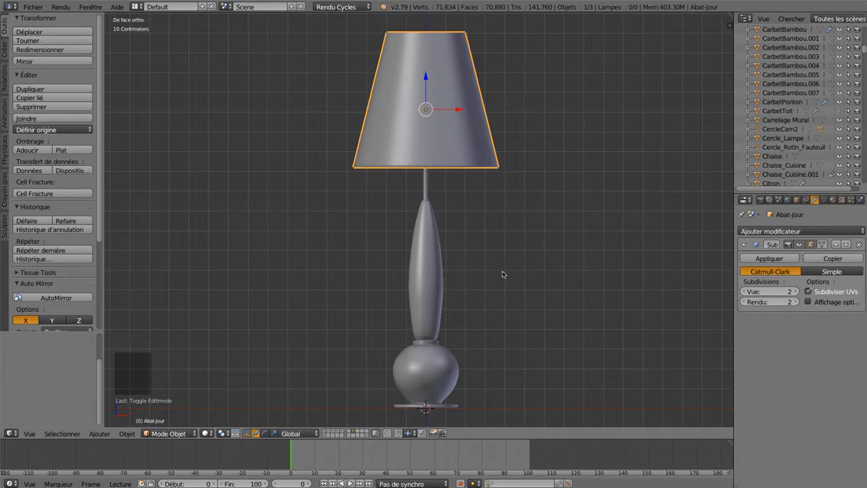
pyautogui.press('a')
pyautogui.press('super+s')
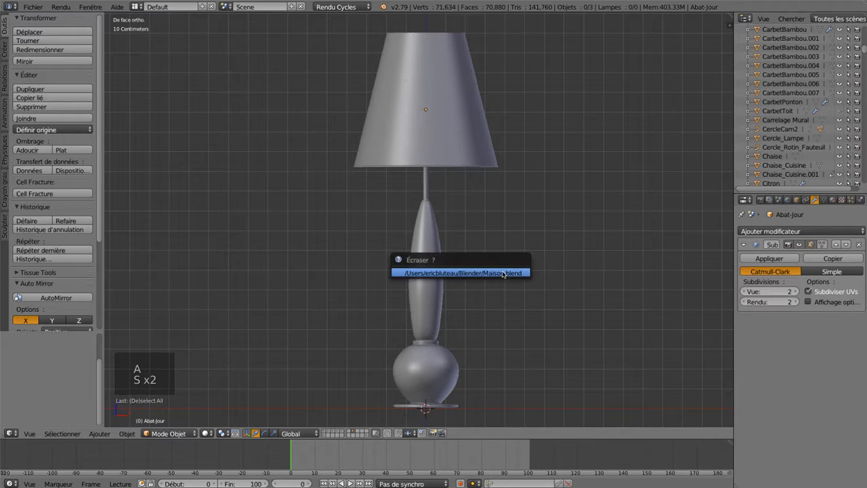
pyautogui.click(503, 273)
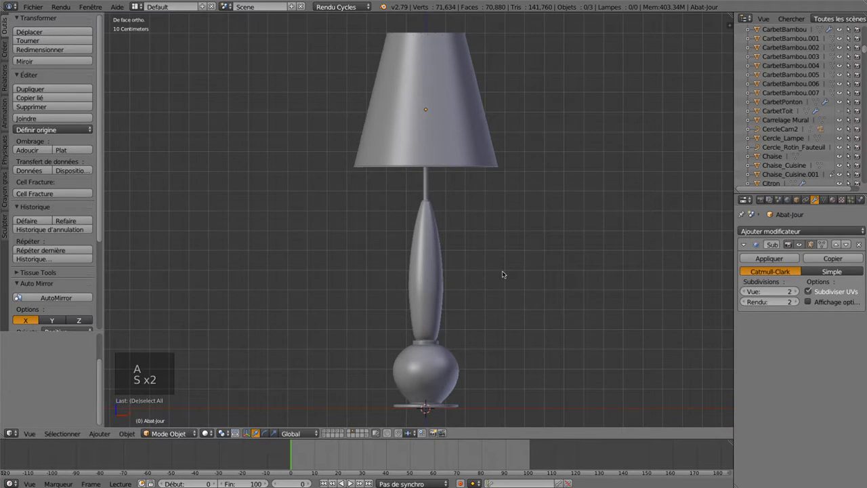